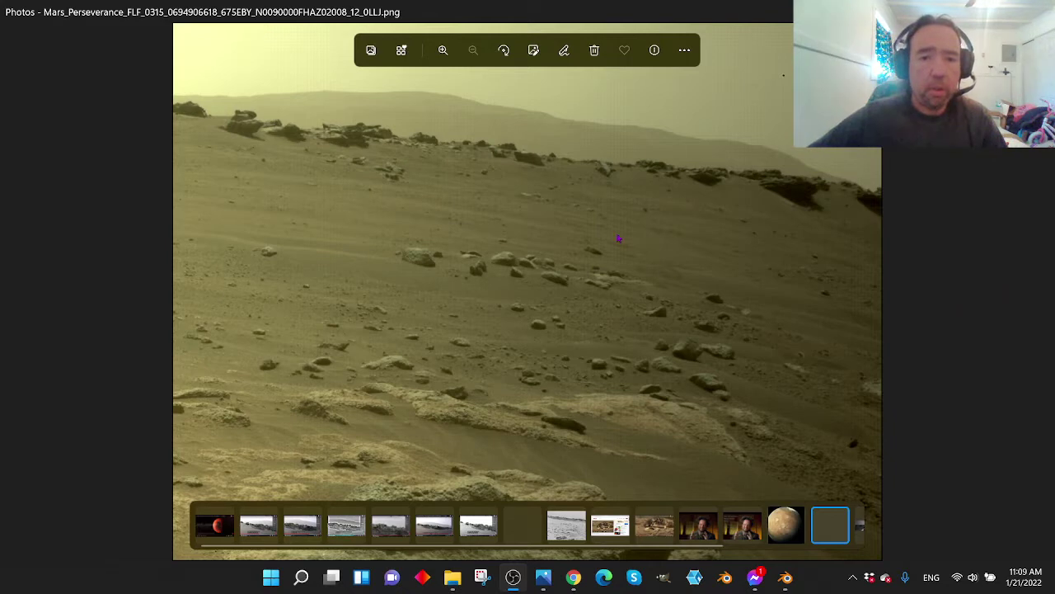
Step: Zoom into the Mars photo and pan up to the hills, rocks and sky at the top
{"action": "scroll", "coordinate": [612, 233], "scroll_direction": "up", "scroll_amount": 6}
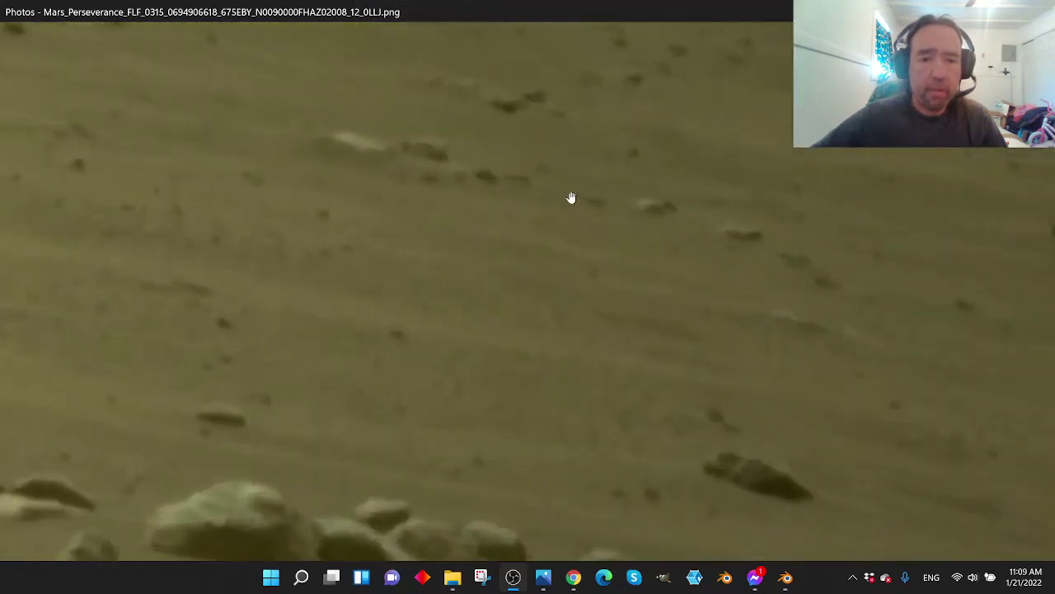
{"action": "scroll", "coordinate": [571, 198], "scroll_direction": "up", "scroll_amount": 1}
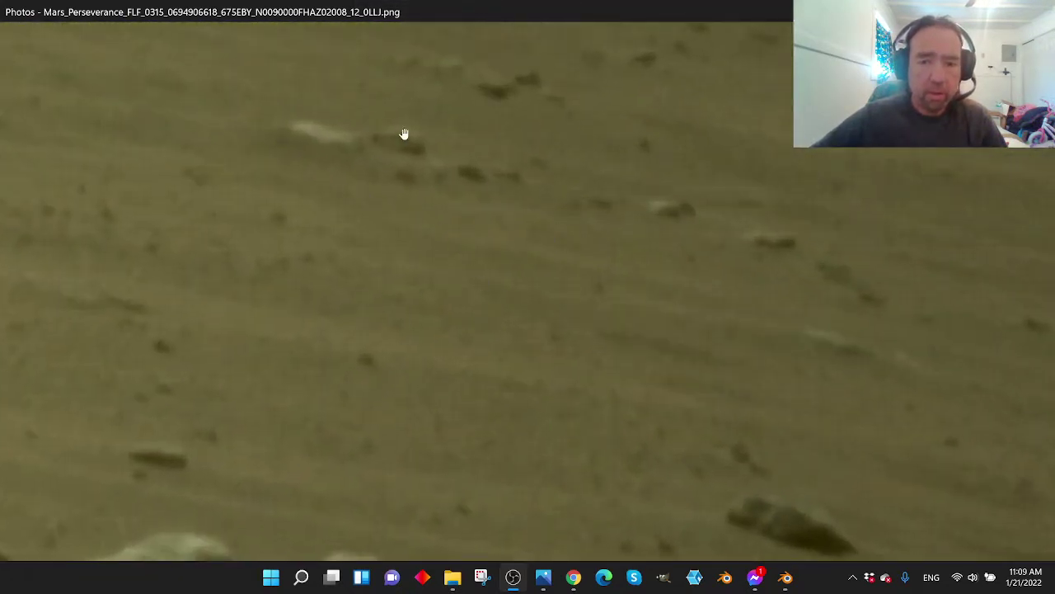
{"action": "left_click_drag", "start_coordinate": [420, 130], "coordinate": [424, 309]}
{"action": "left_click_drag", "start_coordinate": [474, 171], "coordinate": [456, 330]}
{"action": "left_click_drag", "start_coordinate": [486, 246], "coordinate": [475, 321]}
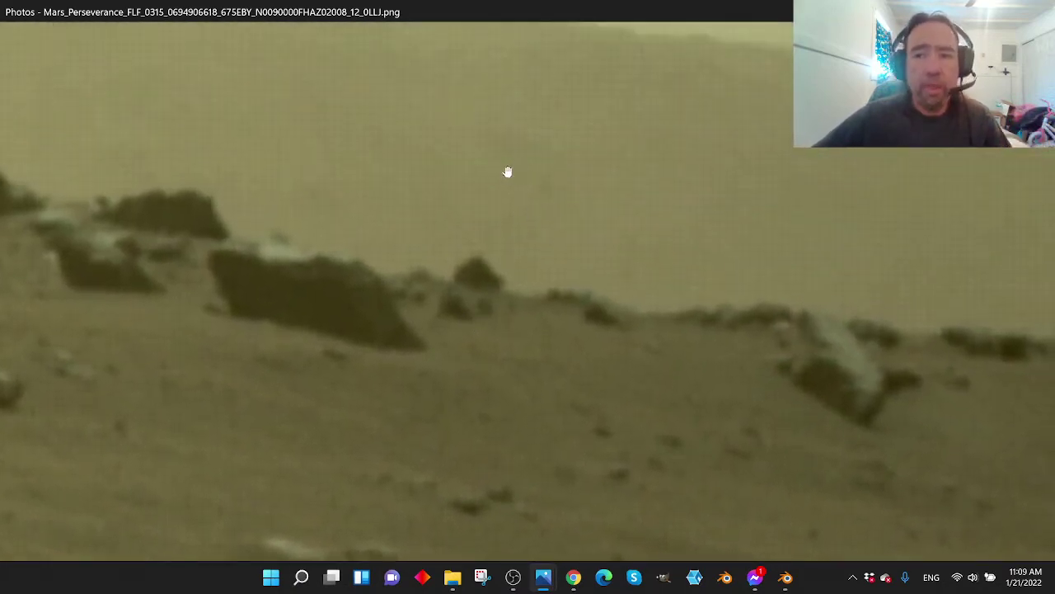
{"action": "left_click_drag", "start_coordinate": [510, 170], "coordinate": [504, 295]}
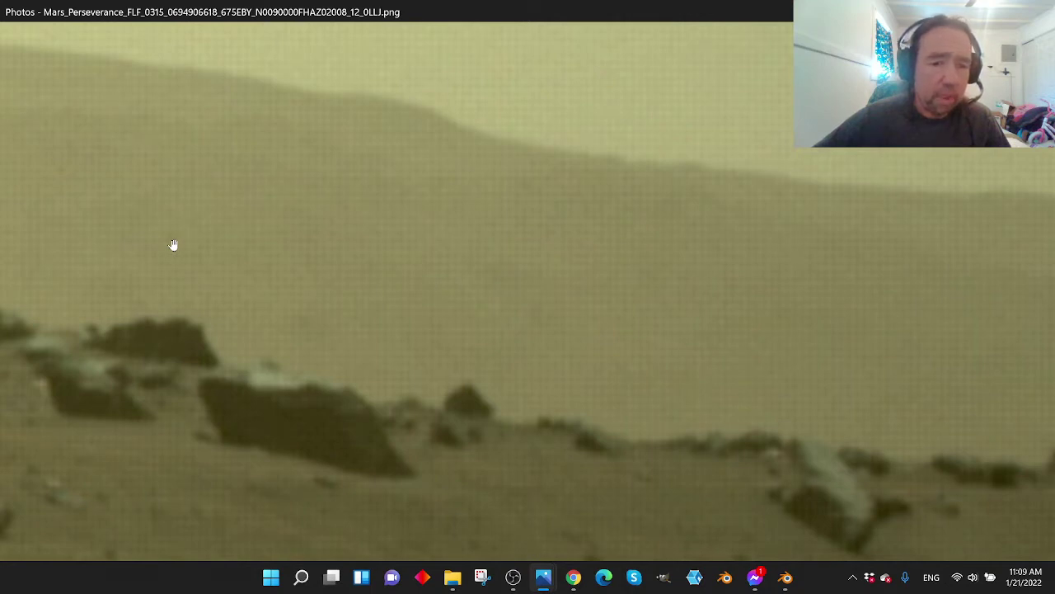
Step: Zoom back out and pan to the foreground rocks at the bottom of the photo
{"action": "scroll", "coordinate": [173, 245], "scroll_direction": "down", "scroll_amount": 5}
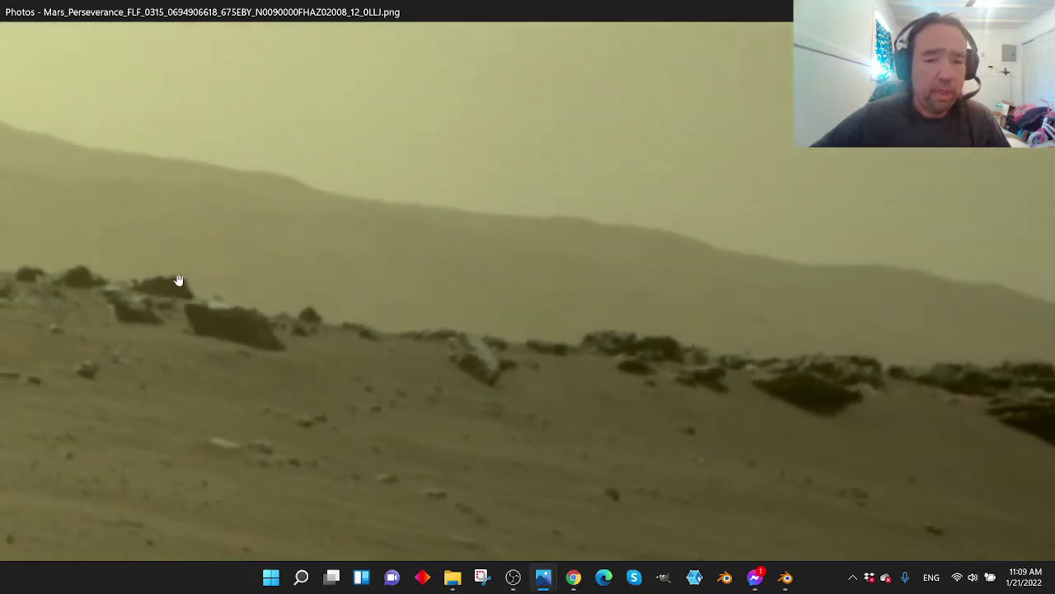
{"action": "left_click_drag", "start_coordinate": [179, 280], "coordinate": [280, 247]}
{"action": "scroll", "coordinate": [280, 248], "scroll_direction": "down", "scroll_amount": 5}
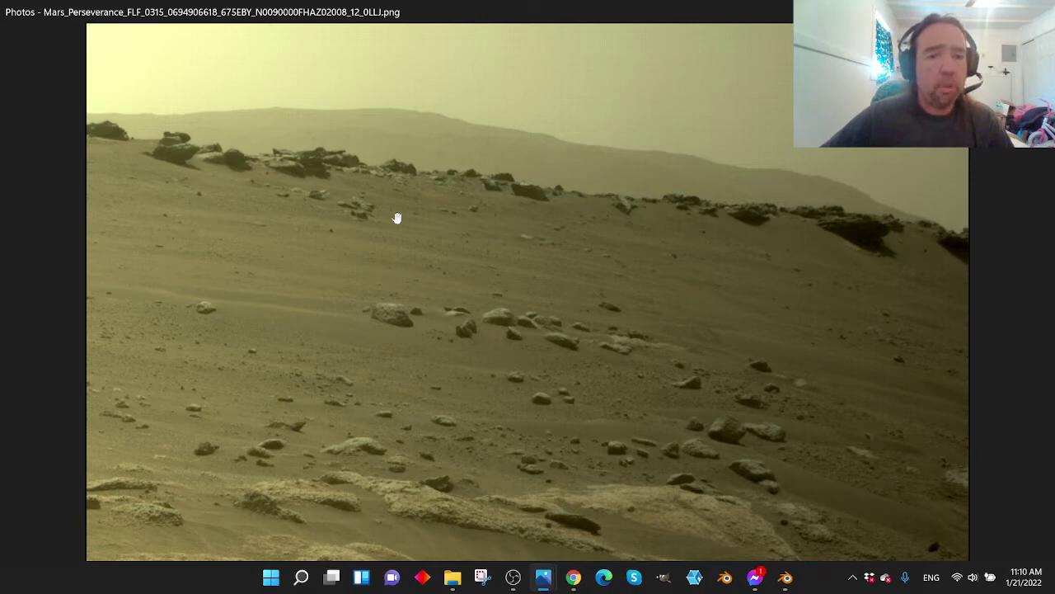
Step: Switch Photos from ChrisBurn03.png to the ChrisBurn04.png image window
{"action": "mouse_move", "coordinate": [556, 582]}
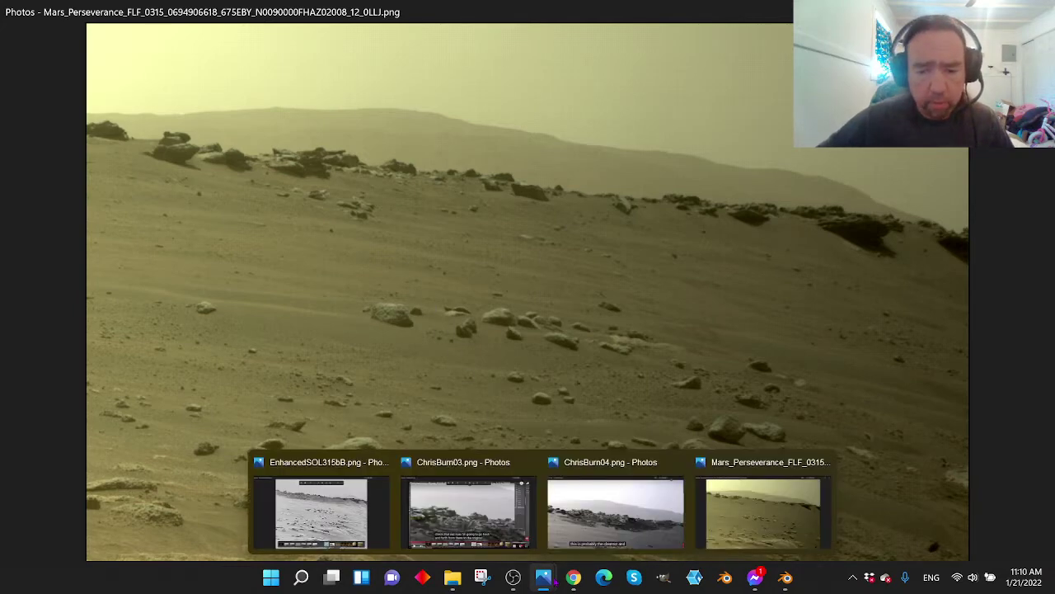
{"action": "left_click", "coordinate": [468, 511]}
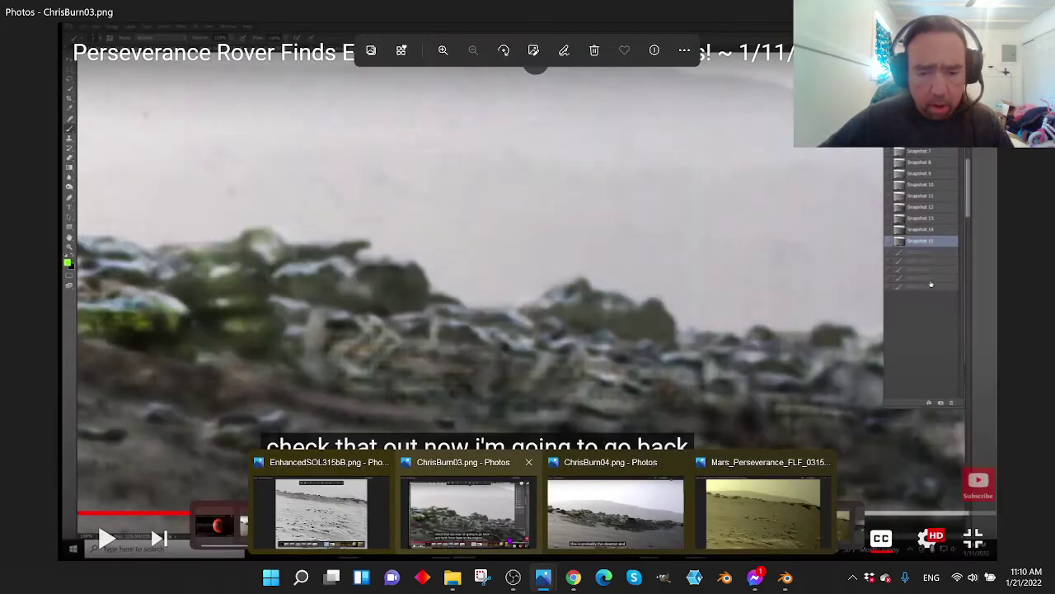
{"action": "left_click", "coordinate": [580, 513]}
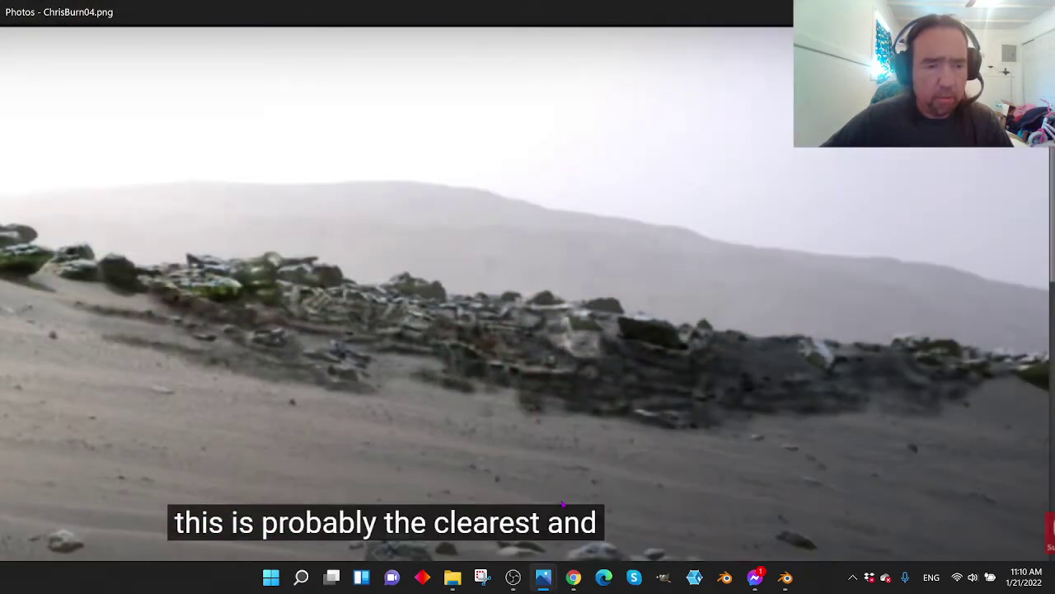
Step: Zoom in on the green-tinged rock ridge and pan toward its left and lower parts
{"action": "scroll", "coordinate": [508, 355], "scroll_direction": "down", "scroll_amount": 2}
{"action": "scroll", "coordinate": [511, 355], "scroll_direction": "up", "scroll_amount": 2}
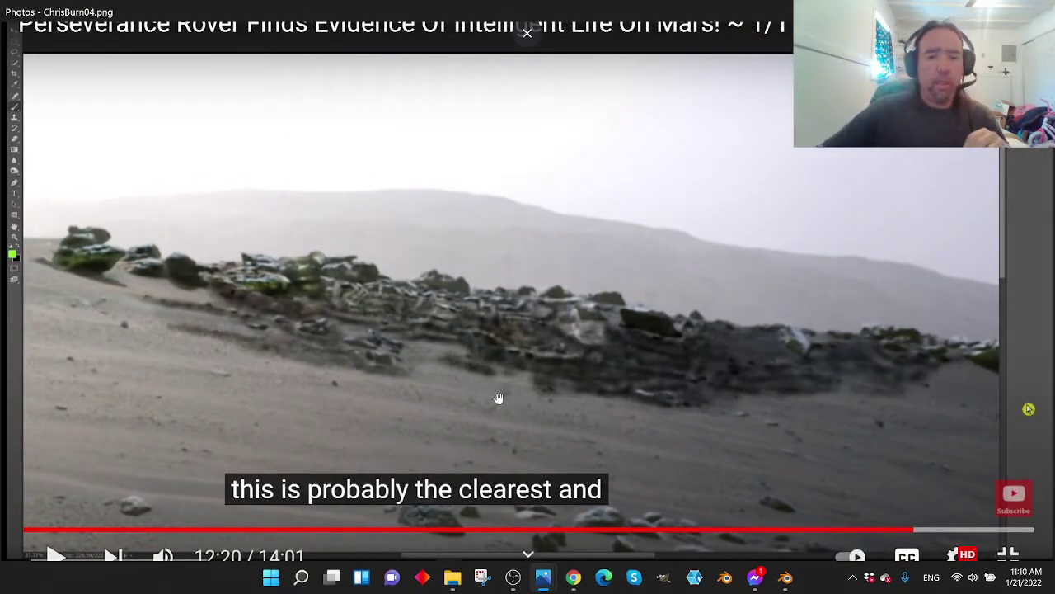
{"action": "scroll", "coordinate": [475, 391], "scroll_direction": "up", "scroll_amount": 2}
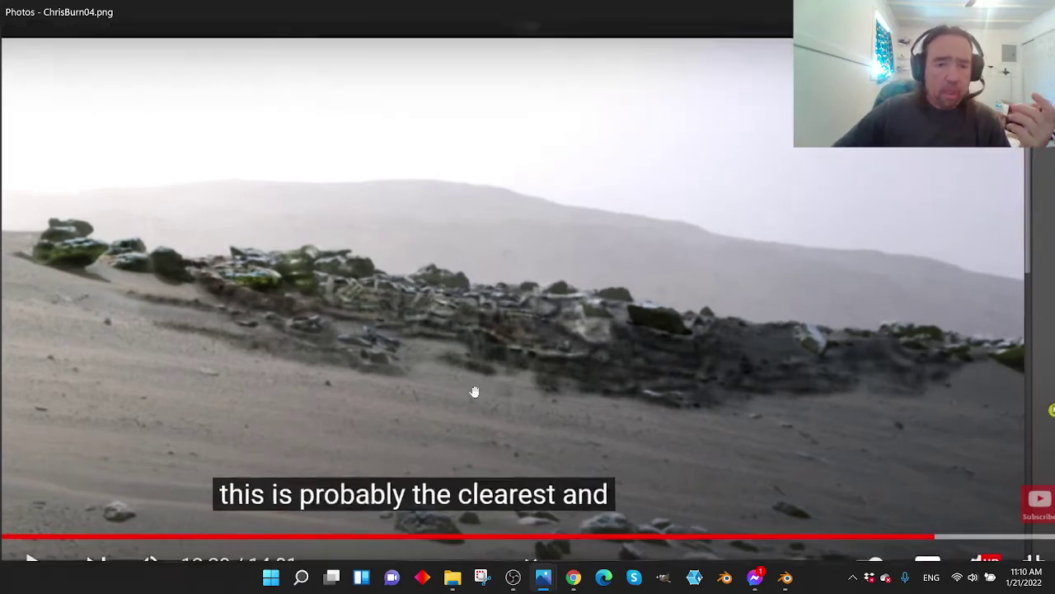
{"action": "scroll", "coordinate": [475, 391], "scroll_direction": "up", "scroll_amount": 2}
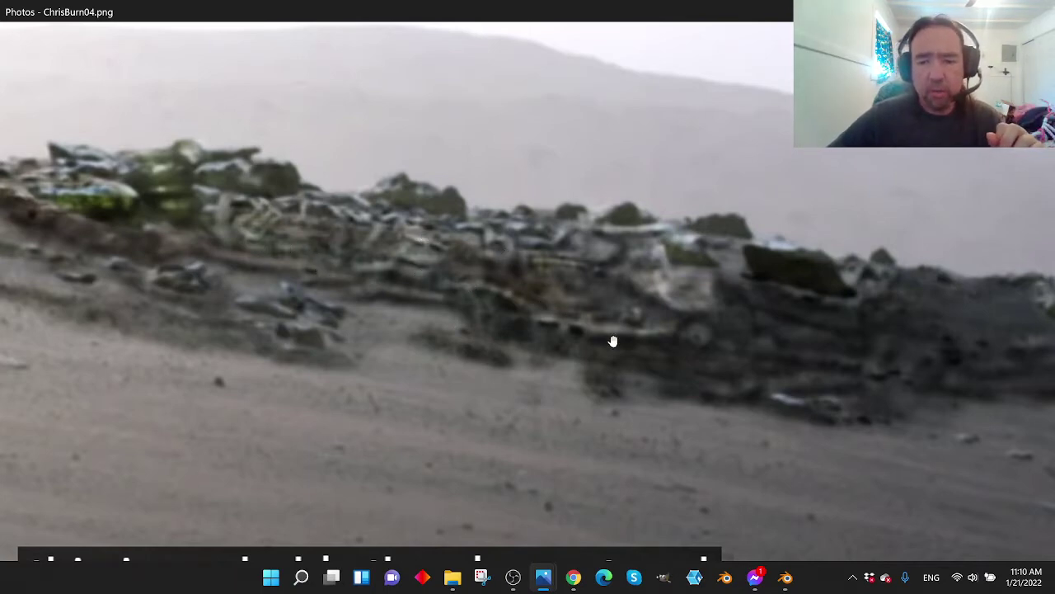
{"action": "scroll", "coordinate": [607, 341], "scroll_direction": "down", "scroll_amount": 2}
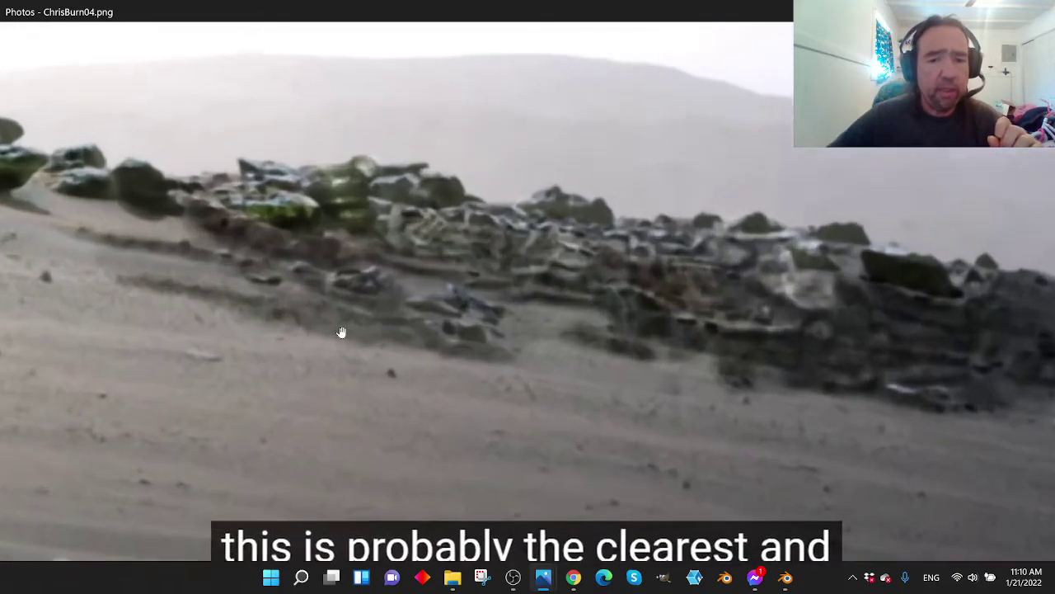
{"action": "scroll", "coordinate": [429, 258], "scroll_direction": "up", "scroll_amount": 2}
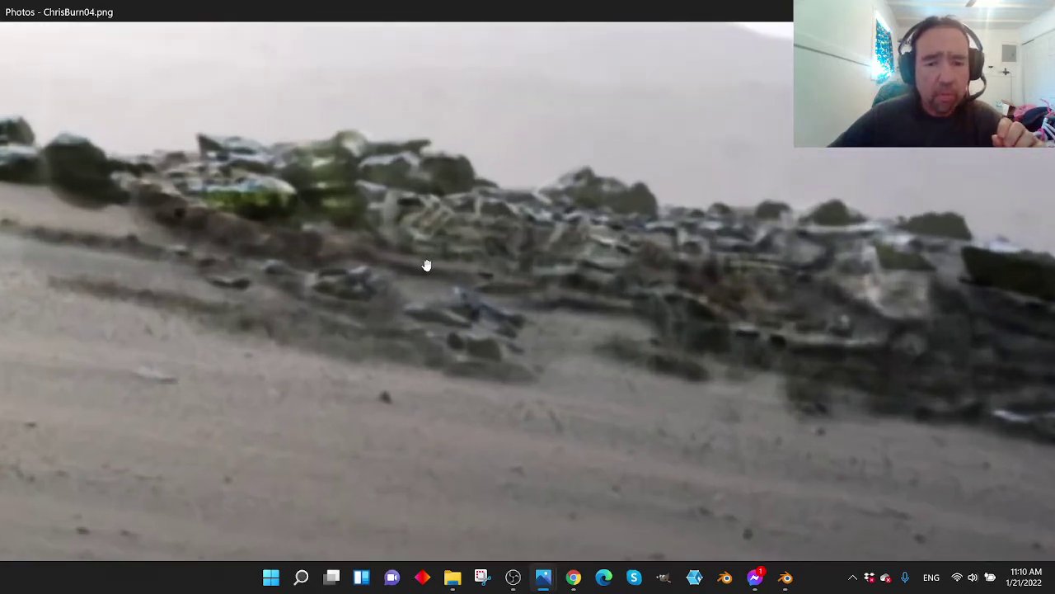
{"action": "scroll", "coordinate": [426, 265], "scroll_direction": "down", "scroll_amount": 2}
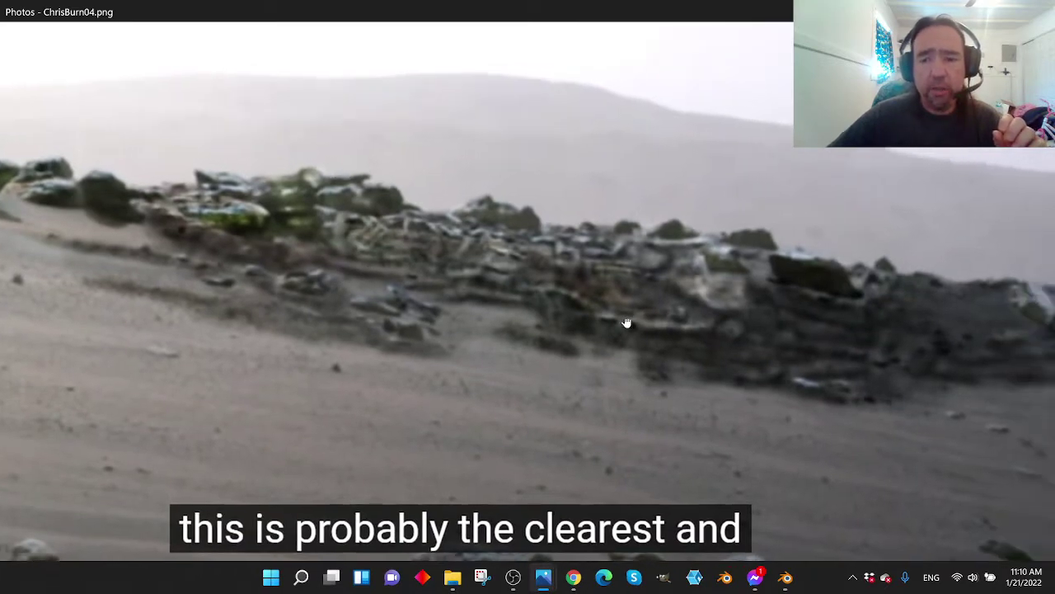
{"action": "left_click_drag", "start_coordinate": [613, 321], "coordinate": [648, 301]}
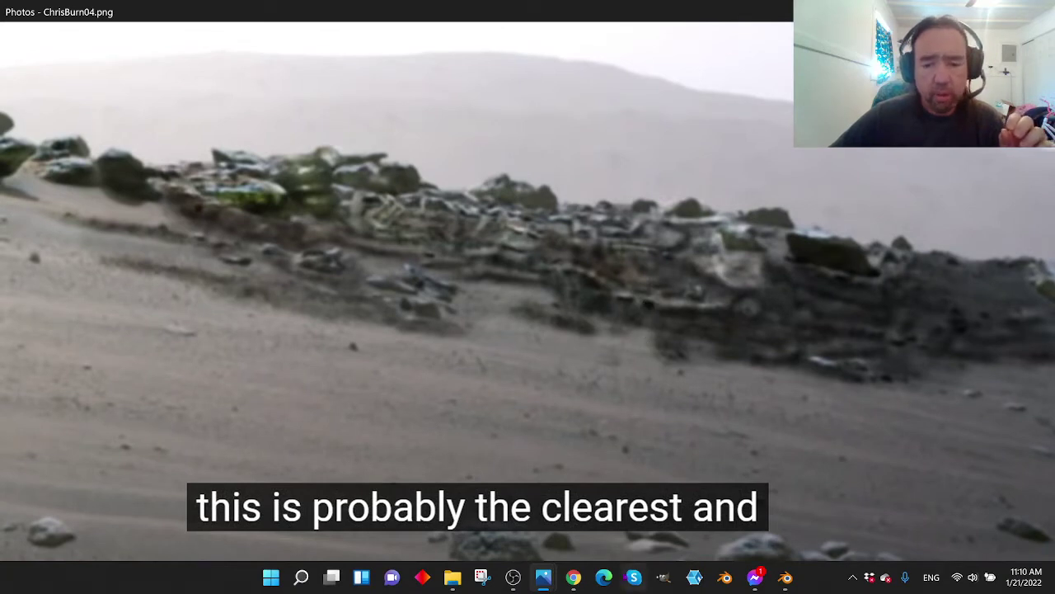
Step: Return to ChrisBurn03.png and zoom in on its blurry close-up of the rocks
{"action": "mouse_move", "coordinate": [543, 577]}
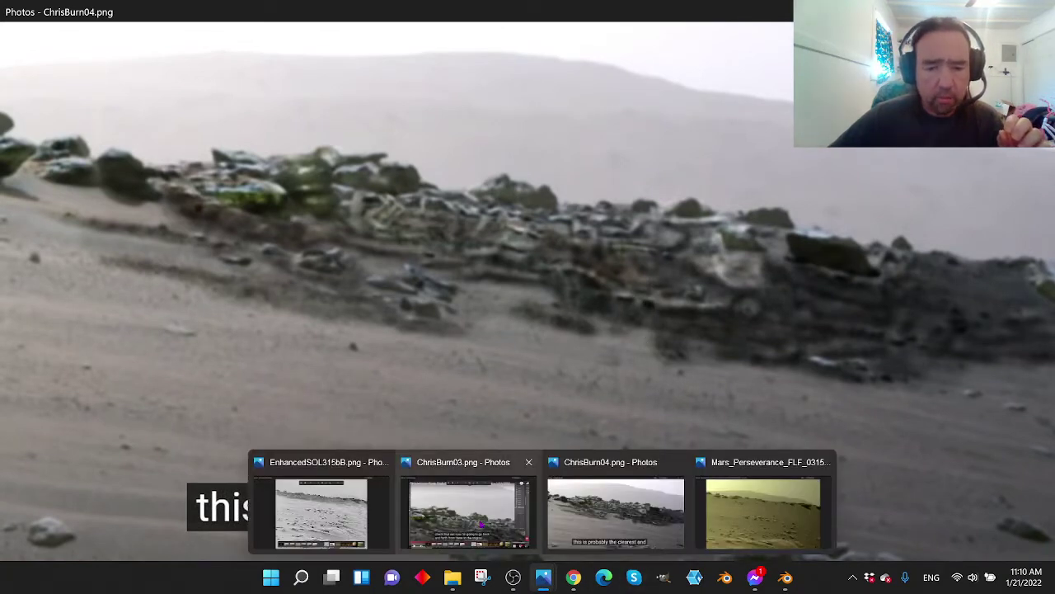
{"action": "left_click", "coordinate": [467, 512]}
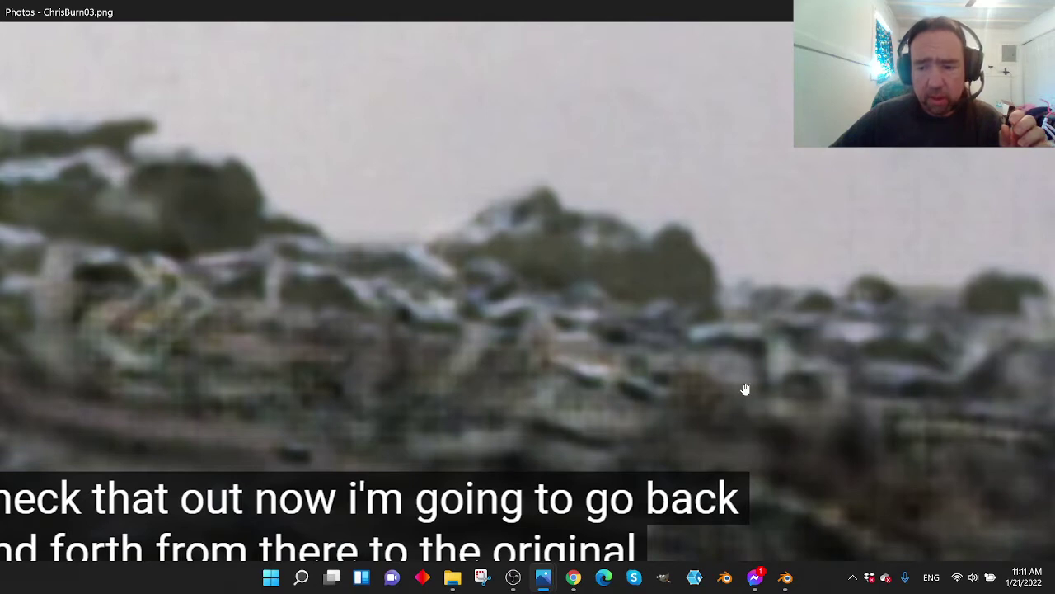
{"action": "scroll", "coordinate": [715, 385], "scroll_direction": "up", "scroll_amount": 1}
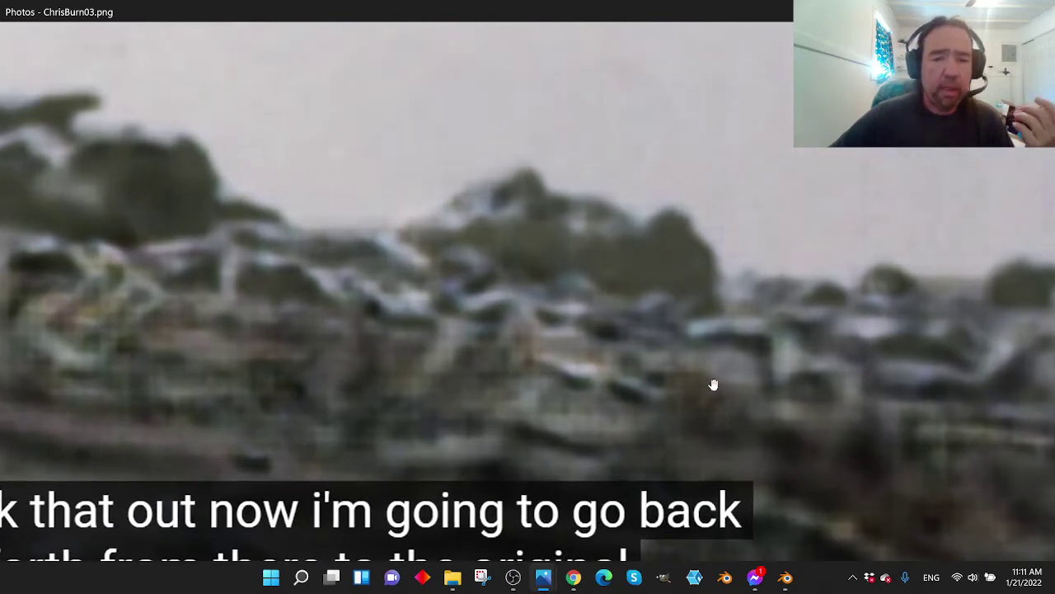
{"action": "scroll", "coordinate": [714, 385], "scroll_direction": "up", "scroll_amount": 1}
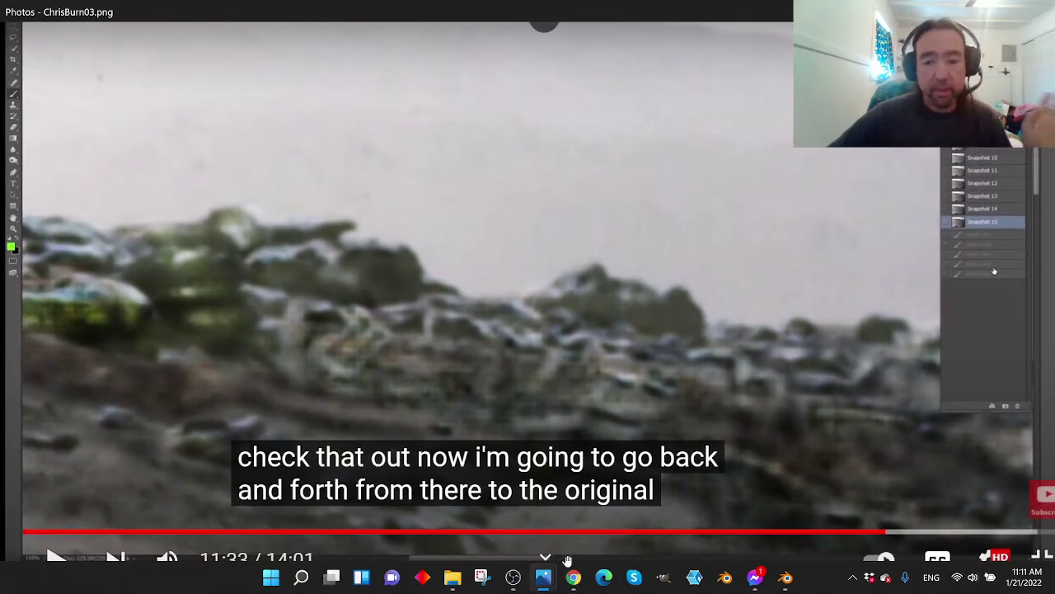
Step: Show EnhancedSOL315bB.png, zoom in, pan up for more sky, then zoom back out
{"action": "mouse_move", "coordinate": [544, 577]}
{"action": "left_click", "coordinate": [321, 507]}
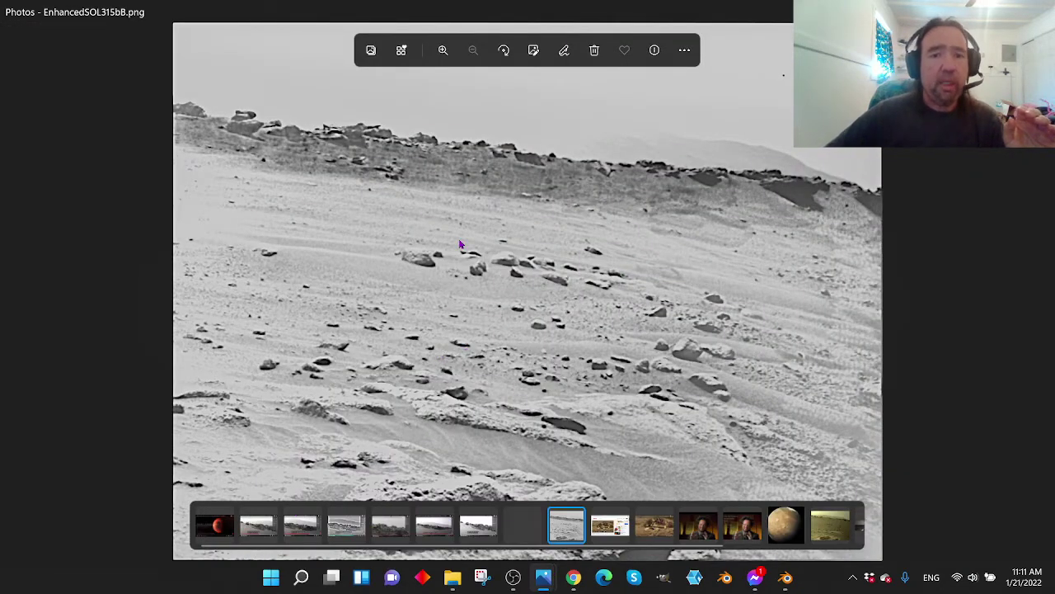
{"action": "scroll", "coordinate": [460, 244], "scroll_direction": "up", "scroll_amount": 5}
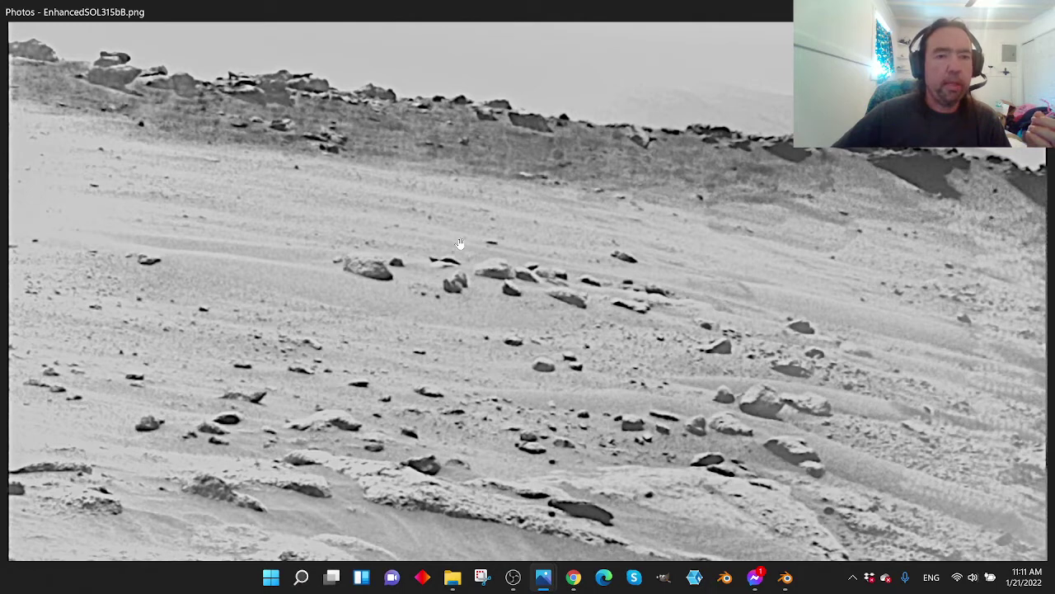
{"action": "left_click_drag", "start_coordinate": [397, 185], "coordinate": [384, 278]}
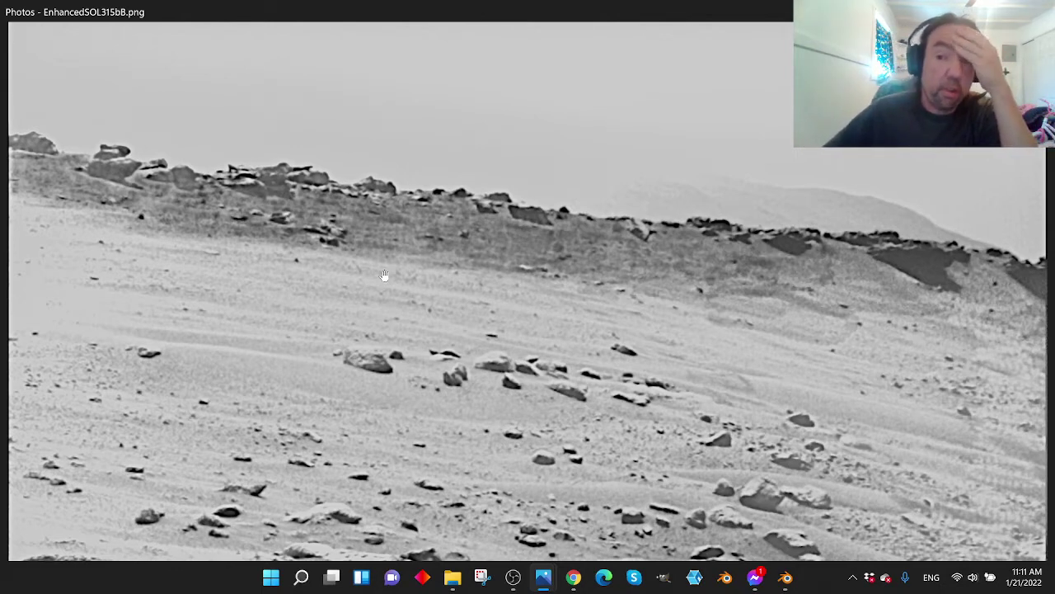
{"action": "scroll", "coordinate": [385, 276], "scroll_direction": "down", "scroll_amount": 2}
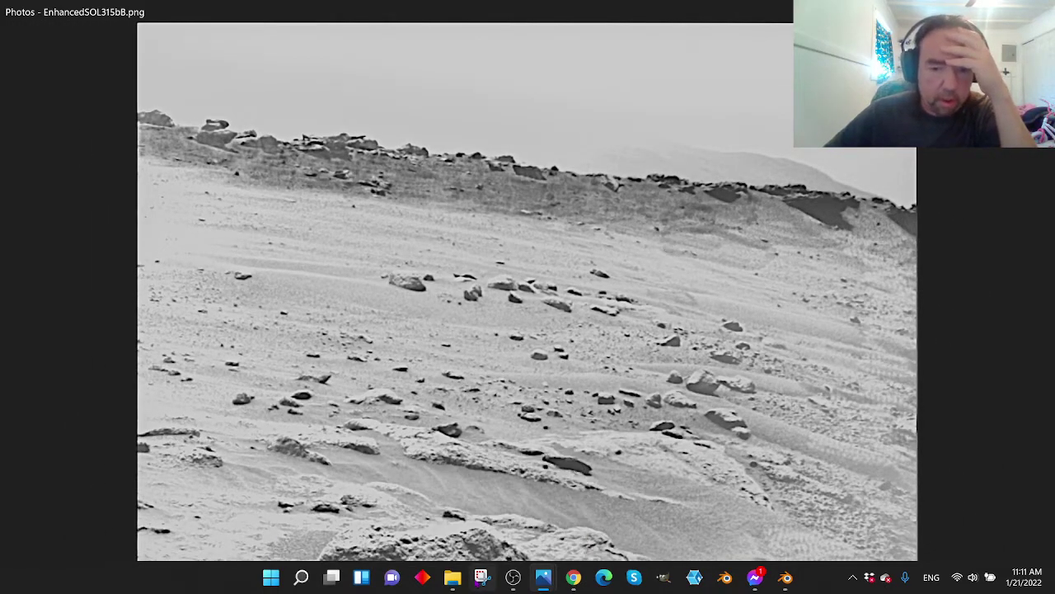
Step: Bring the Mars_Perseverance_FLF_0315 photo forward, zoom in, then zoom back to full view
{"action": "mouse_move", "coordinate": [543, 577]}
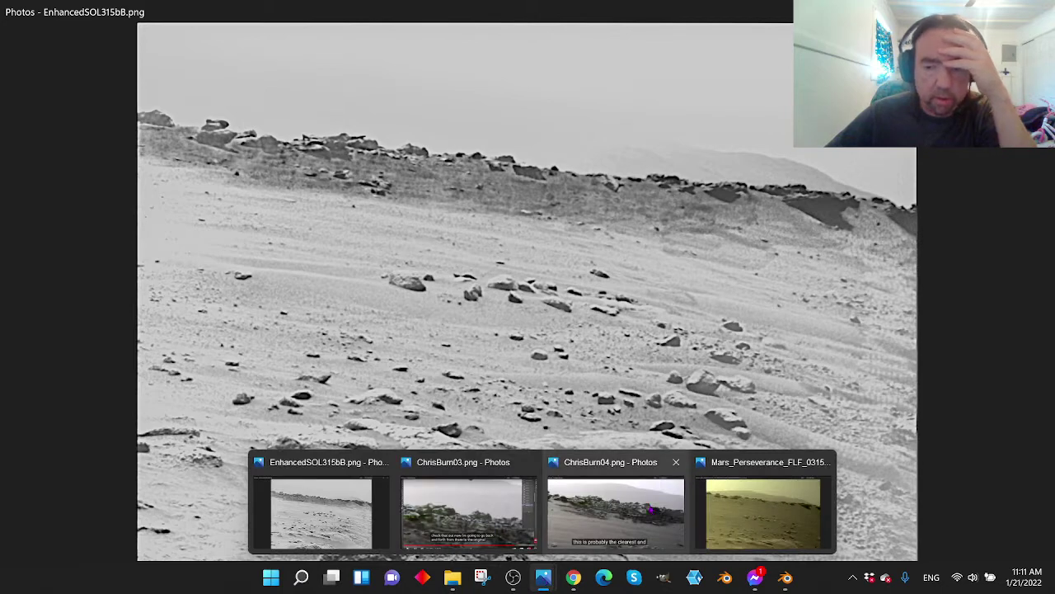
{"action": "left_click", "coordinate": [719, 511]}
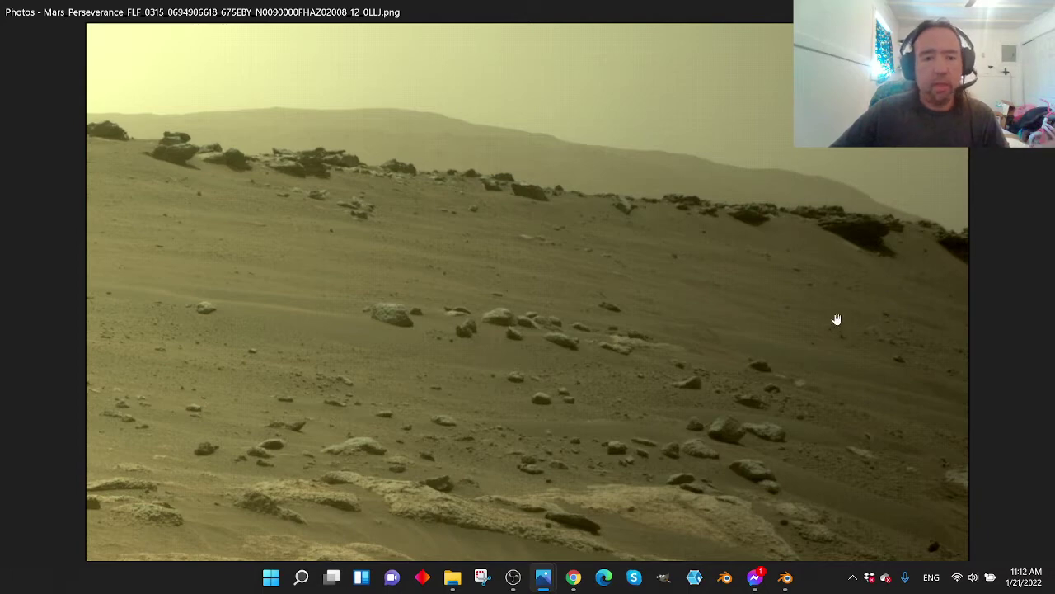
{"action": "scroll", "coordinate": [441, 276], "scroll_direction": "up", "scroll_amount": 3}
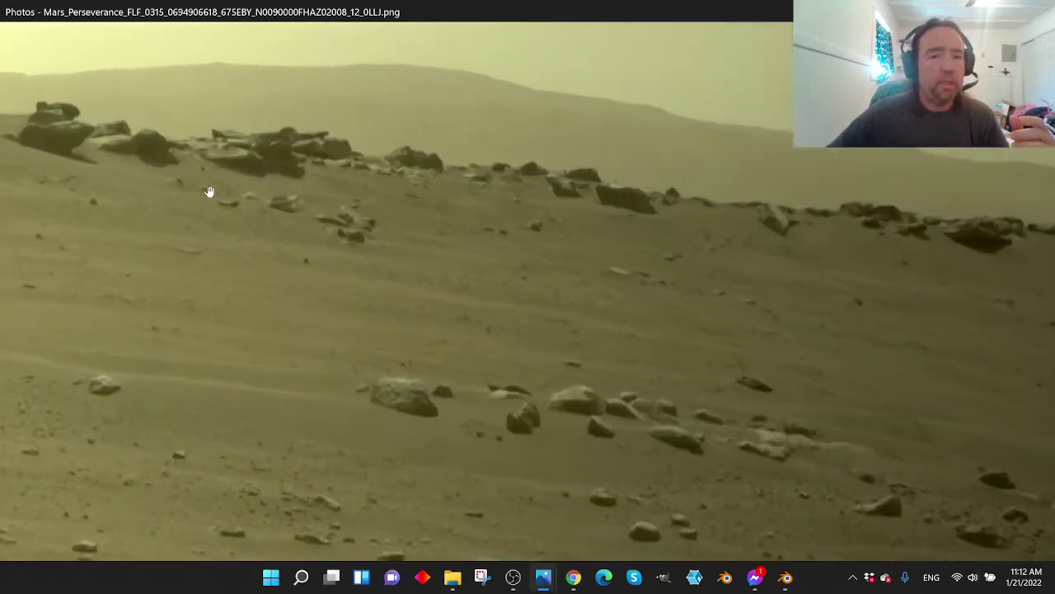
{"action": "scroll", "coordinate": [202, 177], "scroll_direction": "up", "scroll_amount": 5}
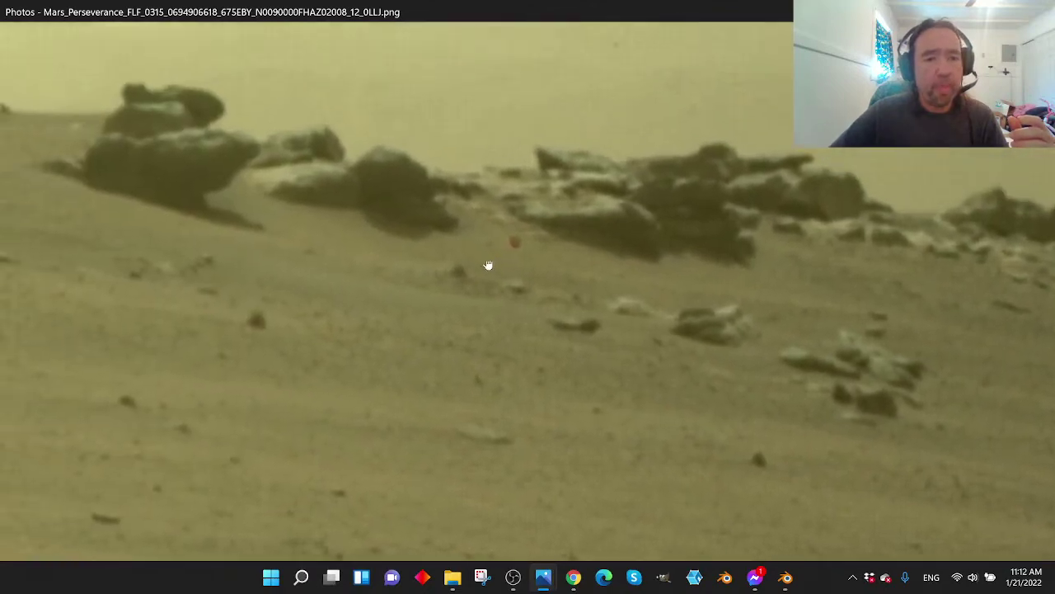
{"action": "scroll", "coordinate": [275, 259], "scroll_direction": "up", "scroll_amount": 2}
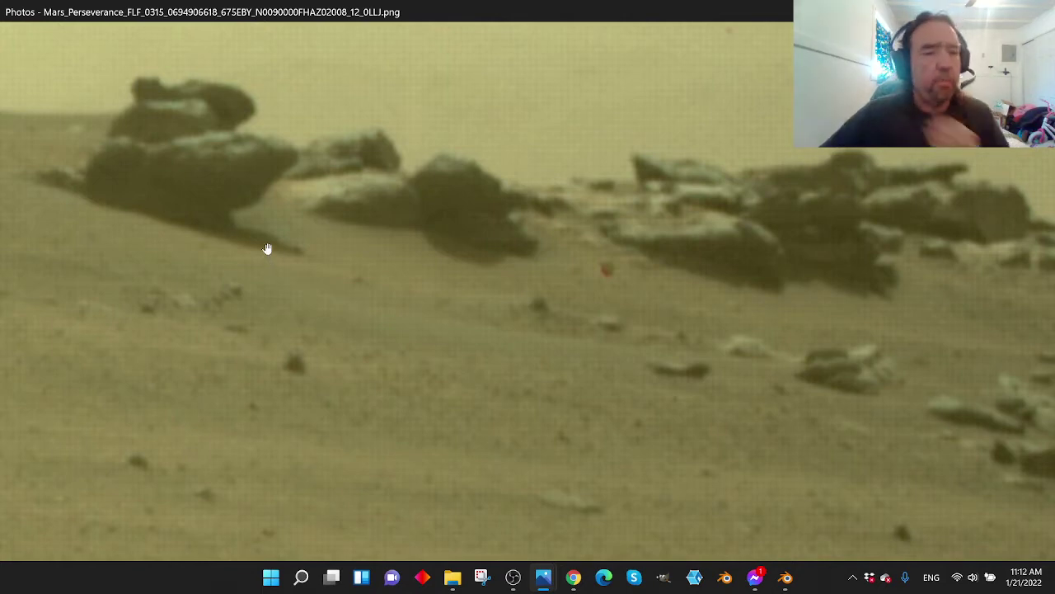
{"action": "scroll", "coordinate": [322, 286], "scroll_direction": "down", "scroll_amount": 3}
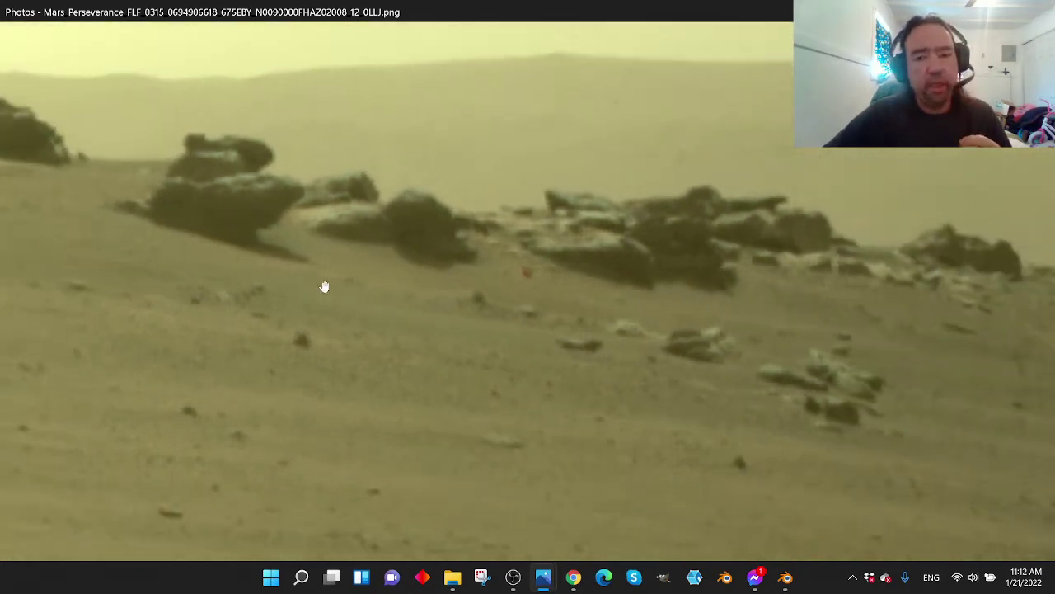
{"action": "scroll", "coordinate": [363, 309], "scroll_direction": "down", "scroll_amount": 2}
{"action": "scroll", "coordinate": [442, 333], "scroll_direction": "down", "scroll_amount": 2}
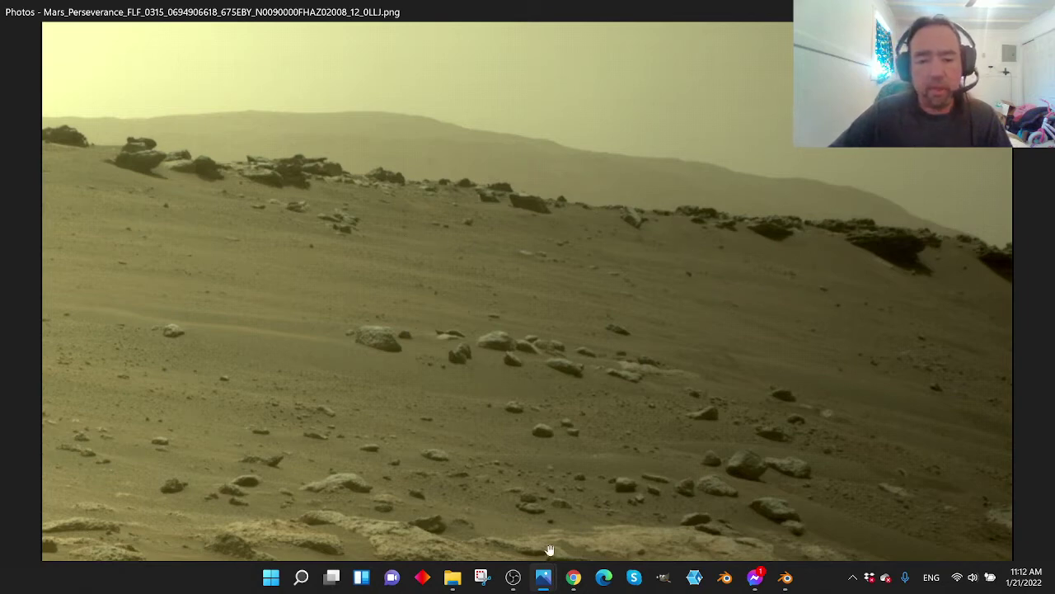
Step: Show EnhancedSOL315bB.png and zoom in on the dark rocks along the ridge top
{"action": "mouse_move", "coordinate": [542, 569]}
{"action": "left_click", "coordinate": [321, 516]}
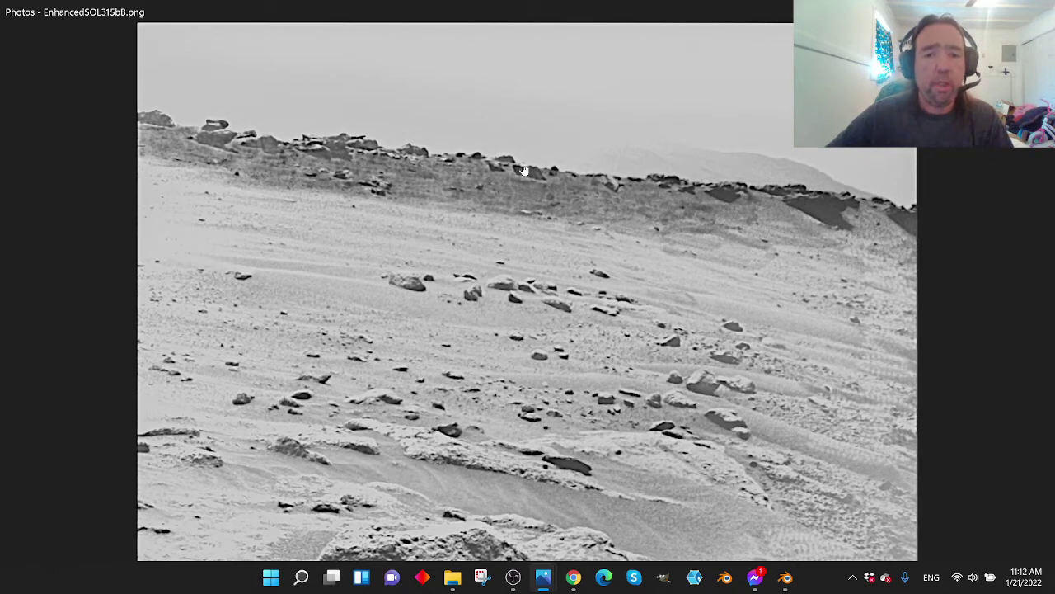
{"action": "scroll", "coordinate": [502, 206], "scroll_direction": "up", "scroll_amount": 5}
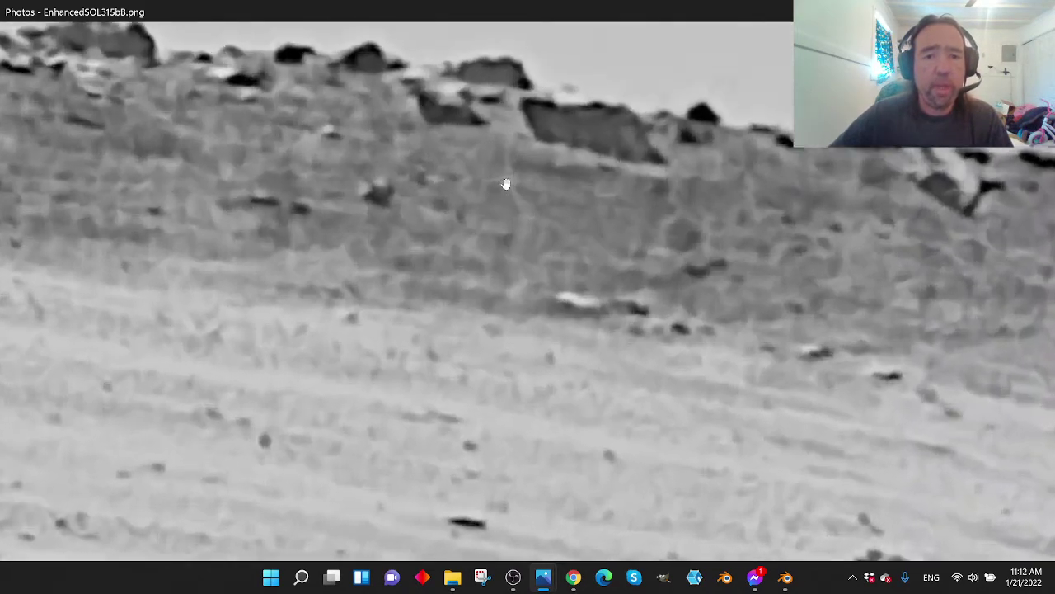
{"action": "scroll", "coordinate": [505, 177], "scroll_direction": "up", "scroll_amount": 5}
{"action": "left_click_drag", "start_coordinate": [502, 165], "coordinate": [490, 454]}
Step: Zoom out, shift toward the ridge-top rocks on the right, and zoom back in
{"action": "scroll", "coordinate": [457, 313], "scroll_direction": "up", "scroll_amount": 3}
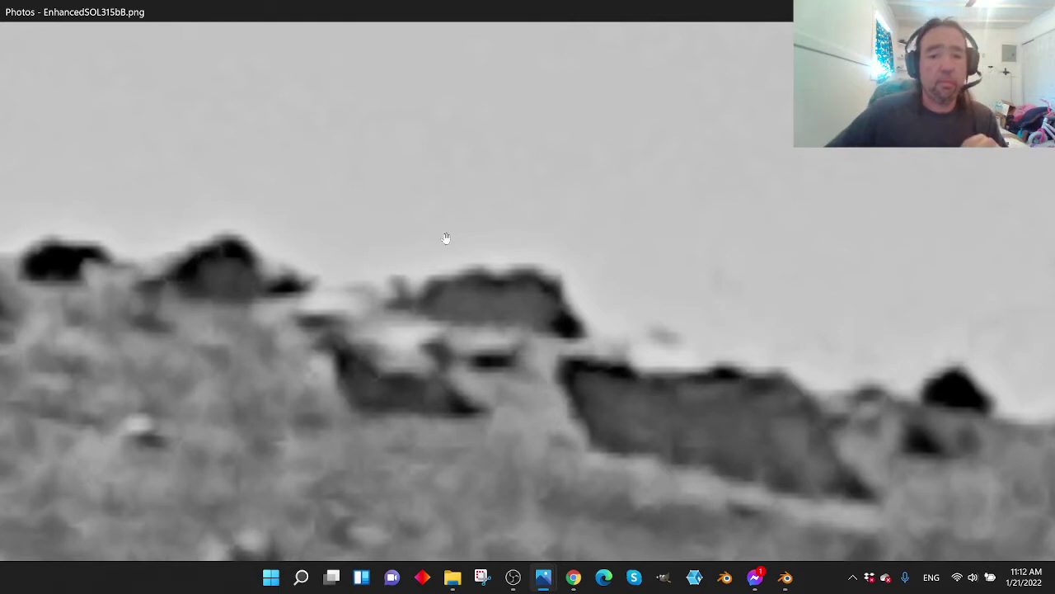
{"action": "scroll", "coordinate": [446, 237], "scroll_direction": "down", "scroll_amount": 4}
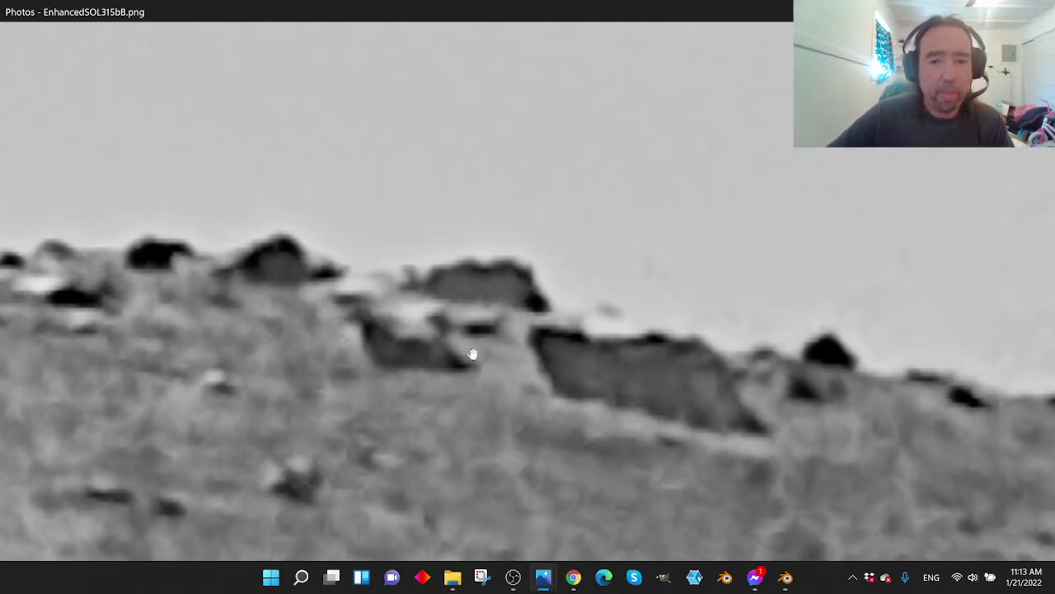
{"action": "scroll", "coordinate": [472, 353], "scroll_direction": "down", "scroll_amount": 1}
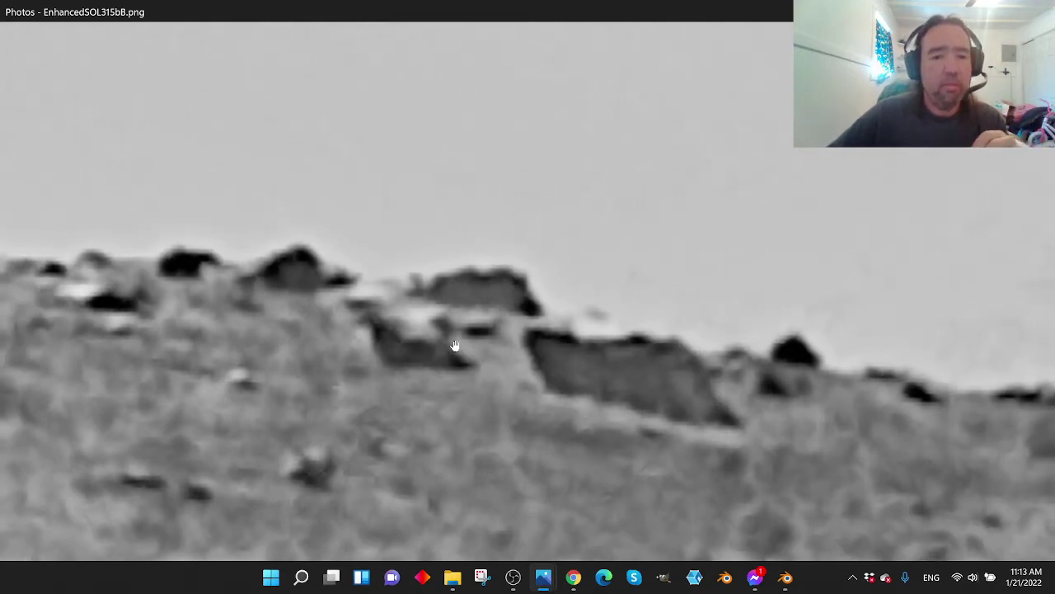
{"action": "scroll", "coordinate": [461, 348], "scroll_direction": "down", "scroll_amount": 1}
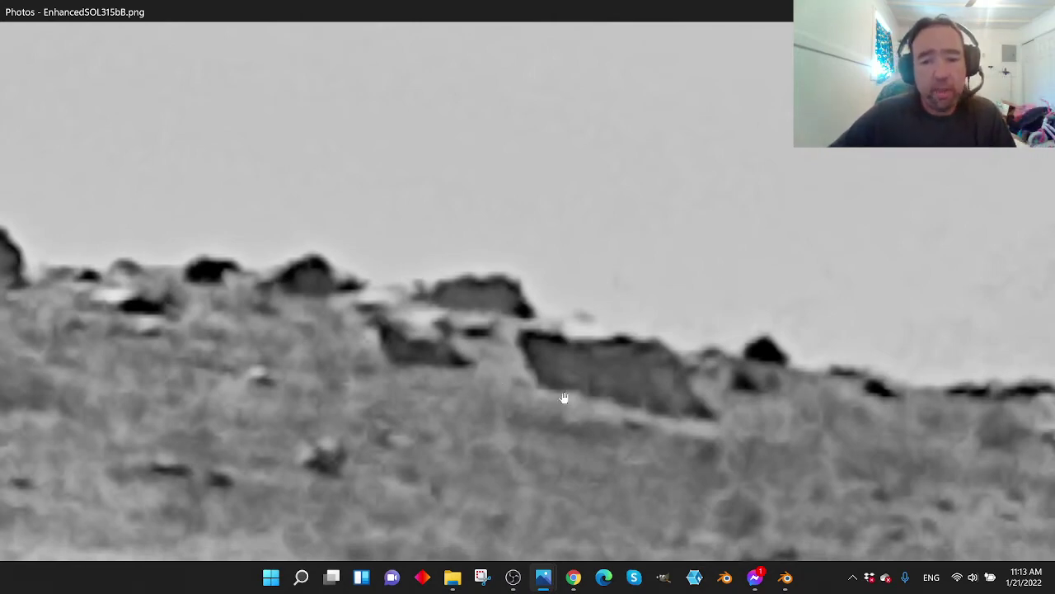
{"action": "left_click_drag", "start_coordinate": [566, 396], "coordinate": [473, 384]}
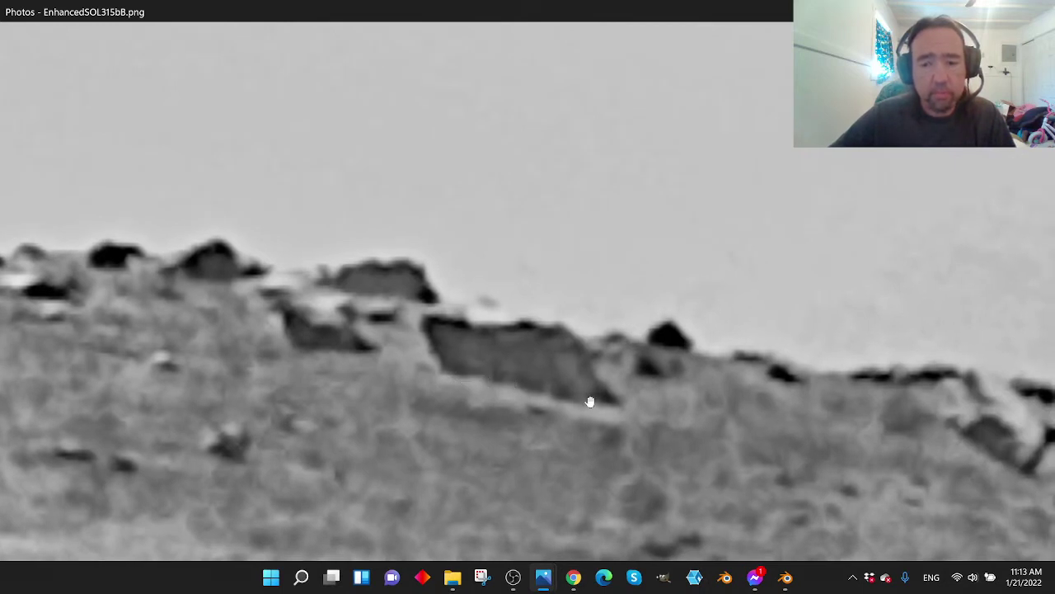
{"action": "scroll", "coordinate": [585, 401], "scroll_direction": "up", "scroll_amount": 2}
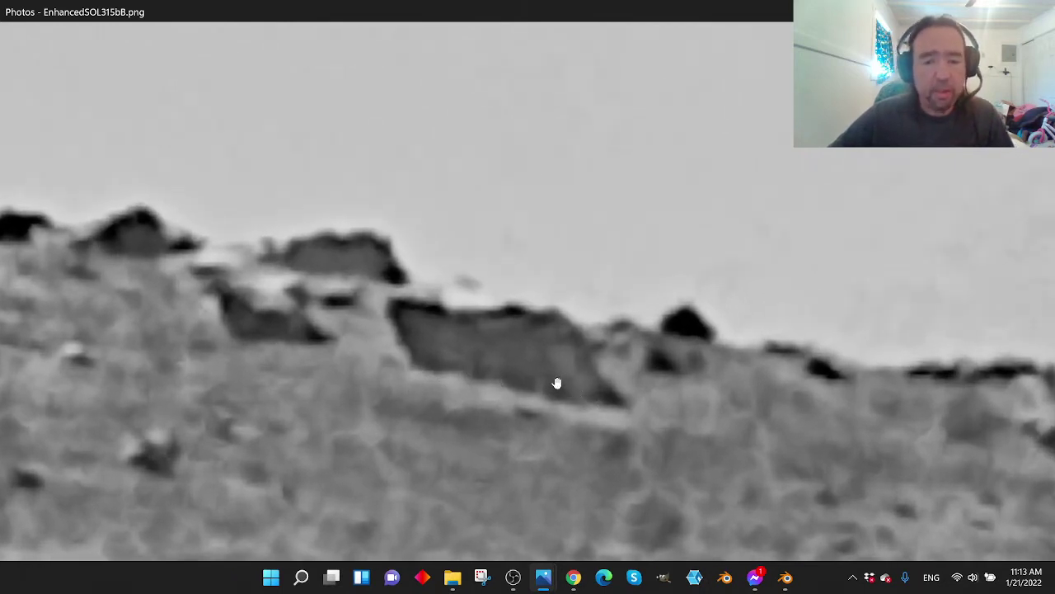
{"action": "scroll", "coordinate": [556, 383], "scroll_direction": "up", "scroll_amount": 2}
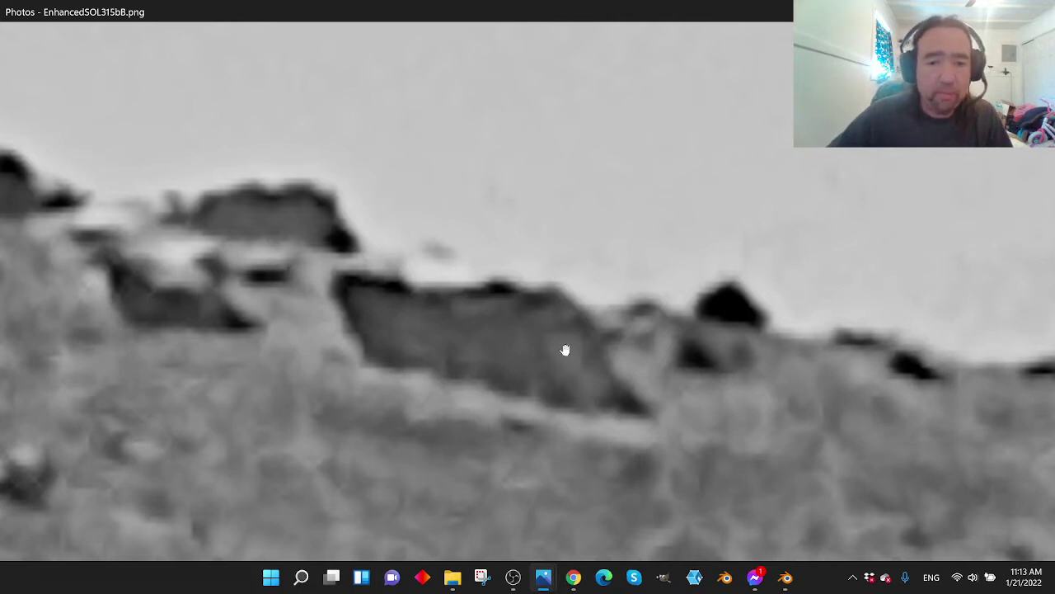
Step: Zoom out and pan left along the ridge to the stacked rocks further on
{"action": "scroll", "coordinate": [549, 342], "scroll_direction": "down", "scroll_amount": 2}
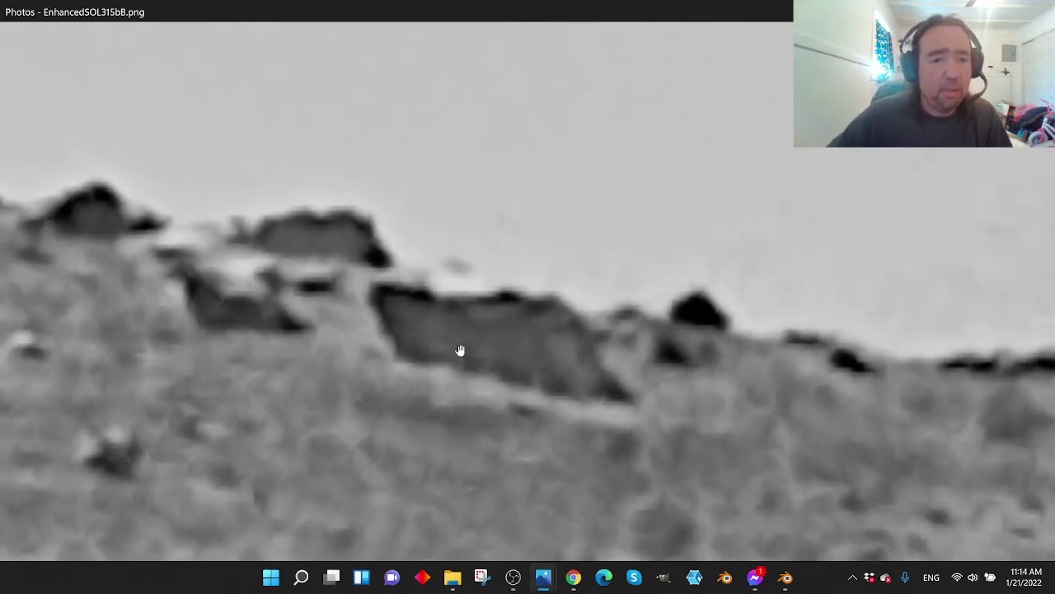
{"action": "left_click_drag", "start_coordinate": [459, 349], "coordinate": [555, 343]}
{"action": "left_click_drag", "start_coordinate": [400, 335], "coordinate": [608, 335]}
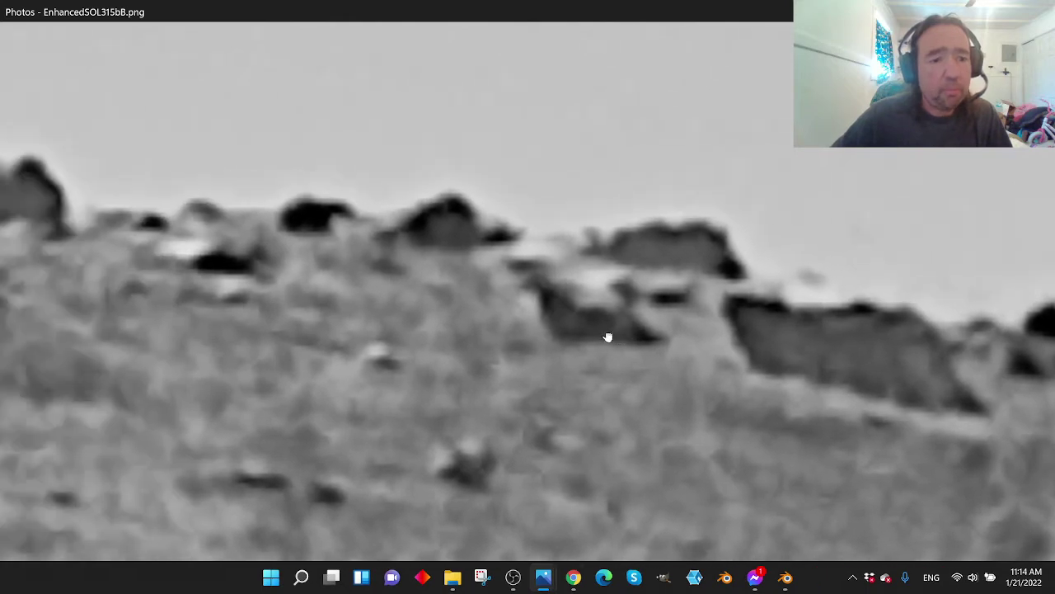
{"action": "left_click_drag", "start_coordinate": [413, 319], "coordinate": [643, 338]}
{"action": "scroll", "coordinate": [643, 339], "scroll_direction": "down", "scroll_amount": 5}
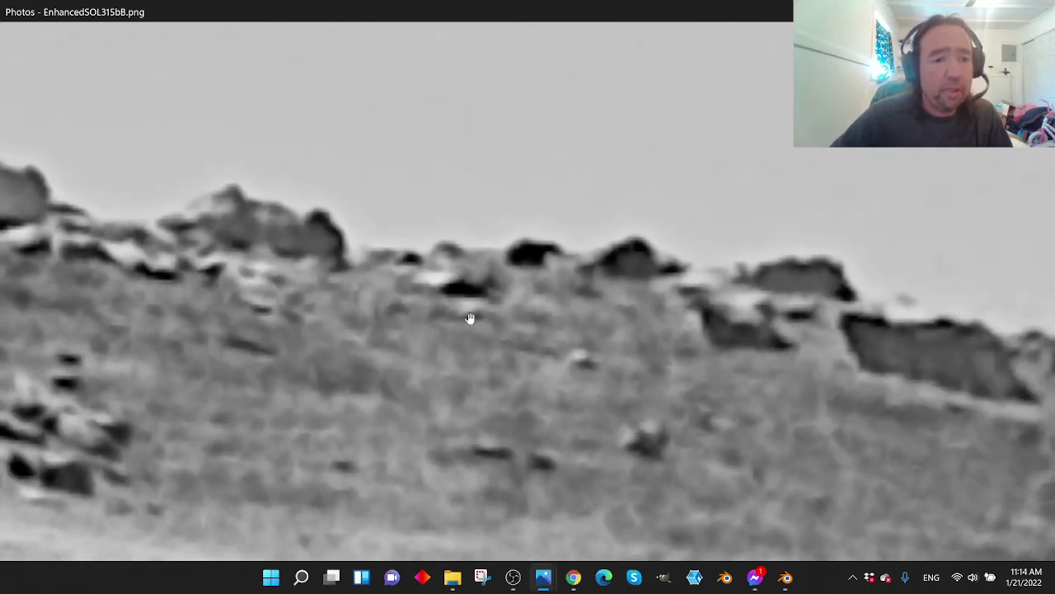
{"action": "scroll", "coordinate": [385, 313], "scroll_direction": "down", "scroll_amount": 5}
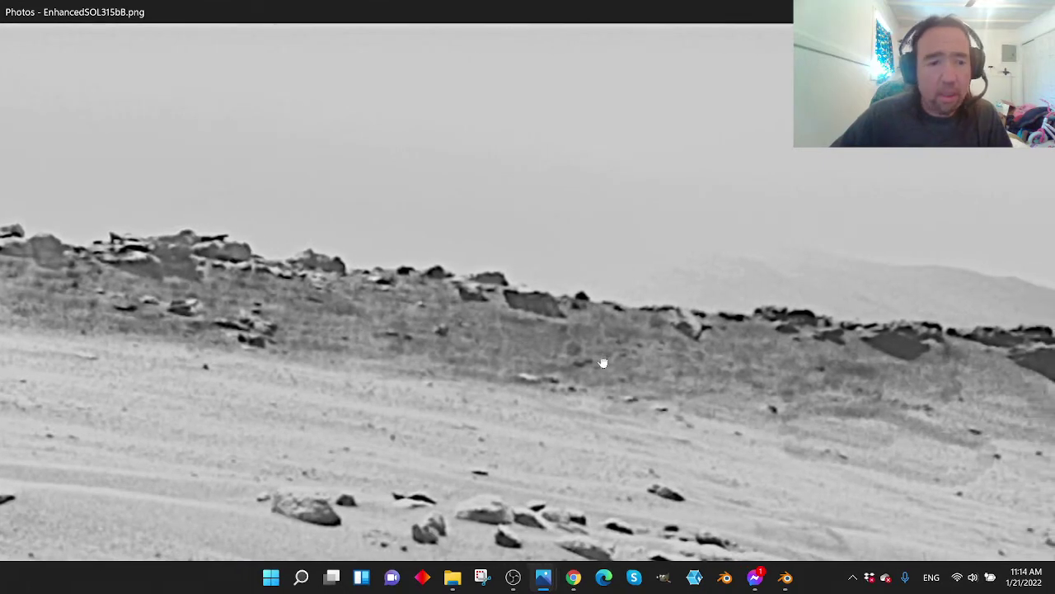
{"action": "left_click_drag", "start_coordinate": [602, 362], "coordinate": [705, 356]}
{"action": "left_click_drag", "start_coordinate": [492, 335], "coordinate": [612, 395]}
Step: Zoom in on the left-hand ridge rocks, then pan back right along the ridge
{"action": "scroll", "coordinate": [380, 275], "scroll_direction": "up", "scroll_amount": 2}
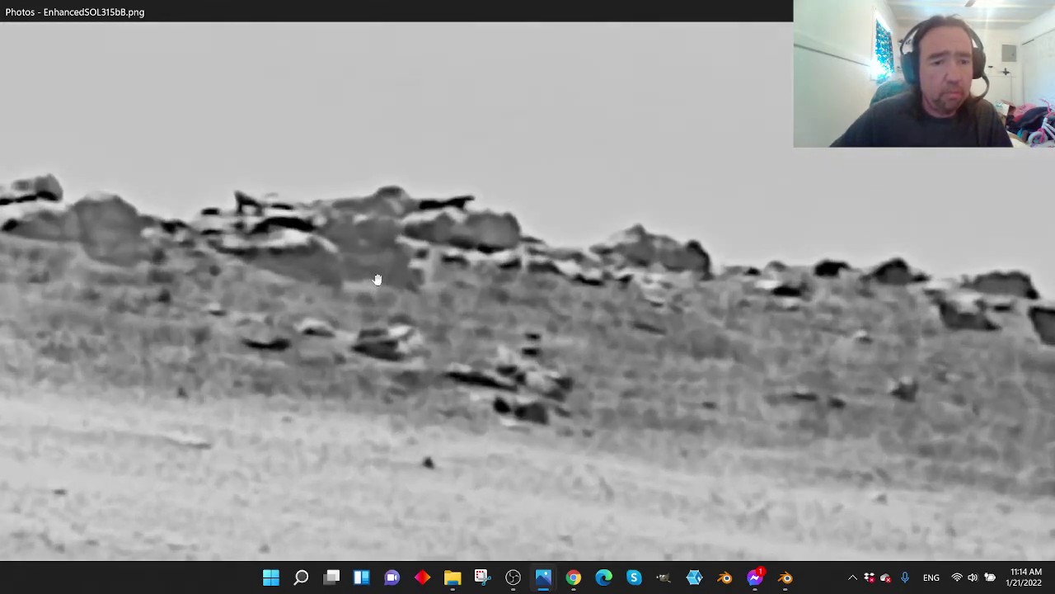
{"action": "scroll", "coordinate": [377, 280], "scroll_direction": "up", "scroll_amount": 4}
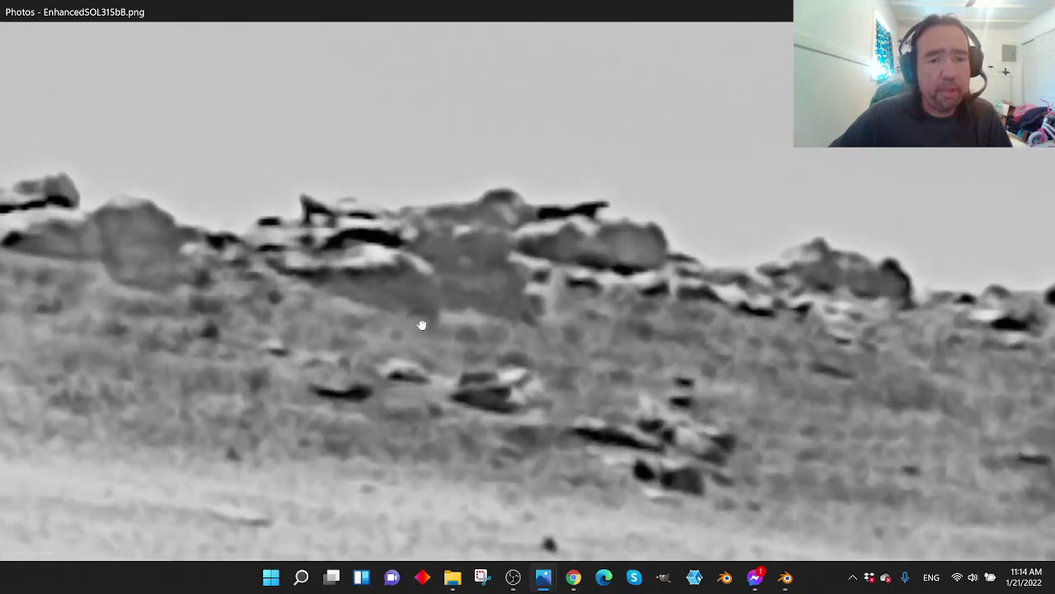
{"action": "left_click_drag", "start_coordinate": [421, 325], "coordinate": [592, 349]}
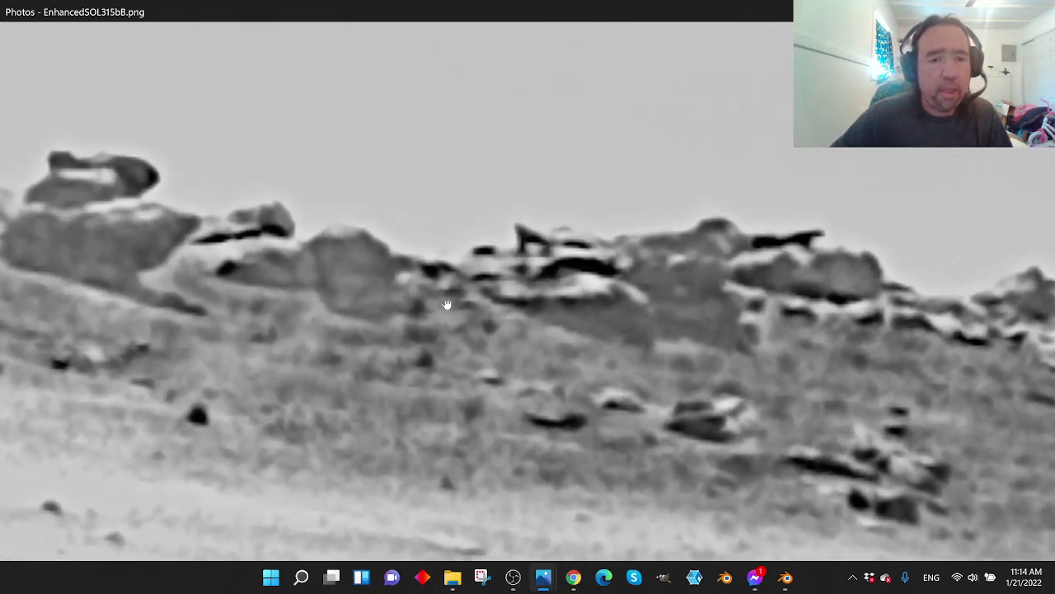
{"action": "left_click_drag", "start_coordinate": [448, 302], "coordinate": [626, 350]}
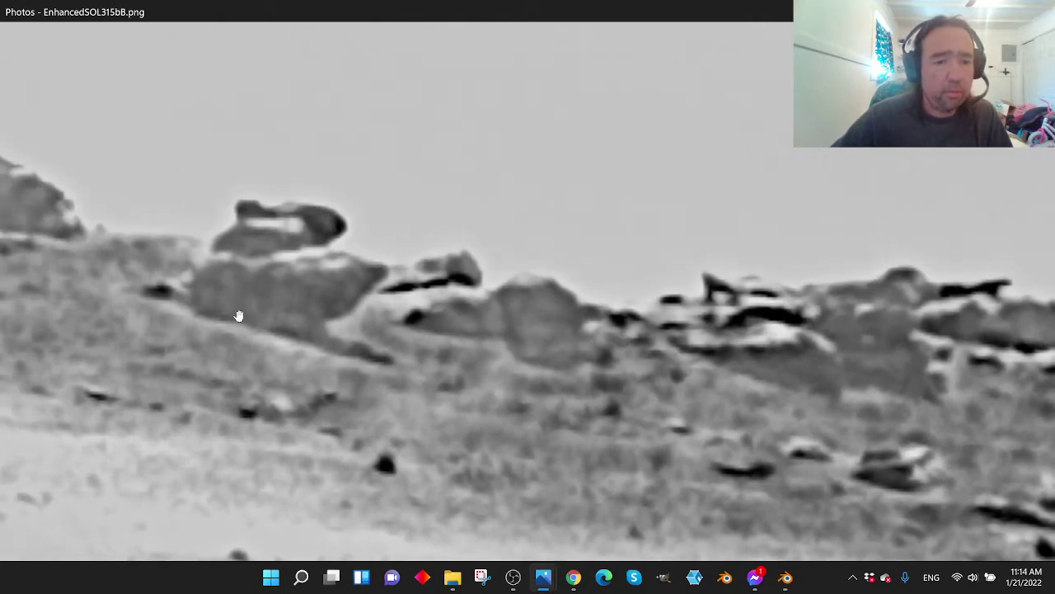
{"action": "scroll", "coordinate": [237, 319], "scroll_direction": "up", "scroll_amount": 2}
{"action": "scroll", "coordinate": [239, 317], "scroll_direction": "down", "scroll_amount": 2}
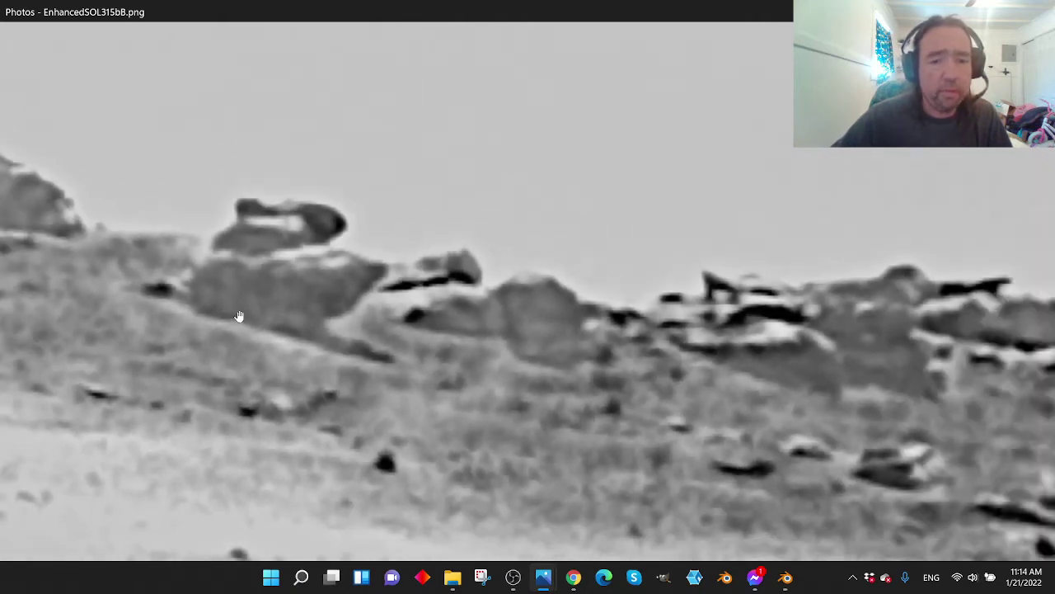
{"action": "left_click_drag", "start_coordinate": [534, 363], "coordinate": [339, 344]}
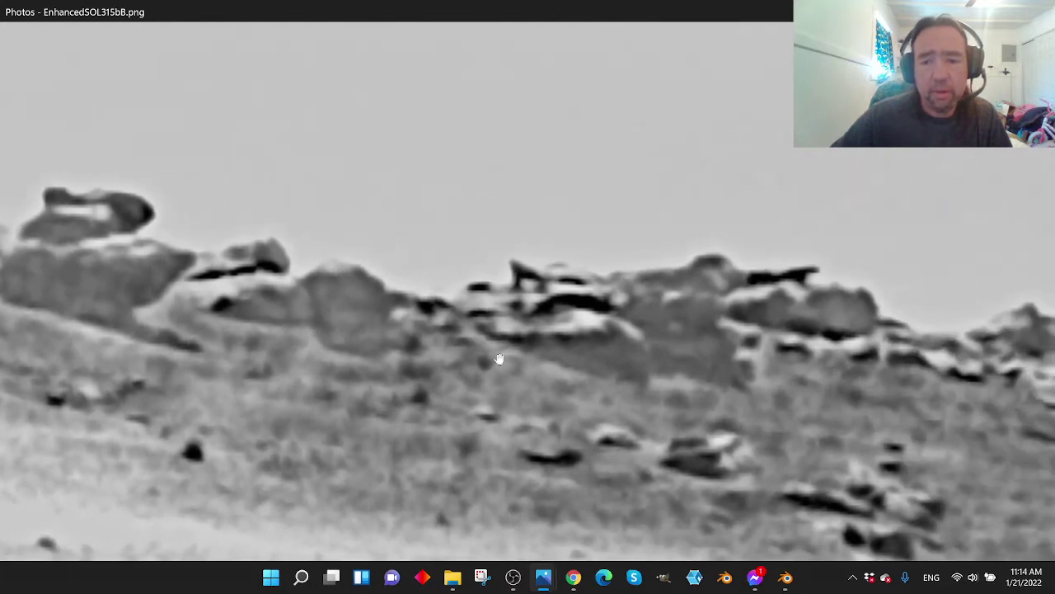
{"action": "left_click_drag", "start_coordinate": [497, 356], "coordinate": [356, 329]}
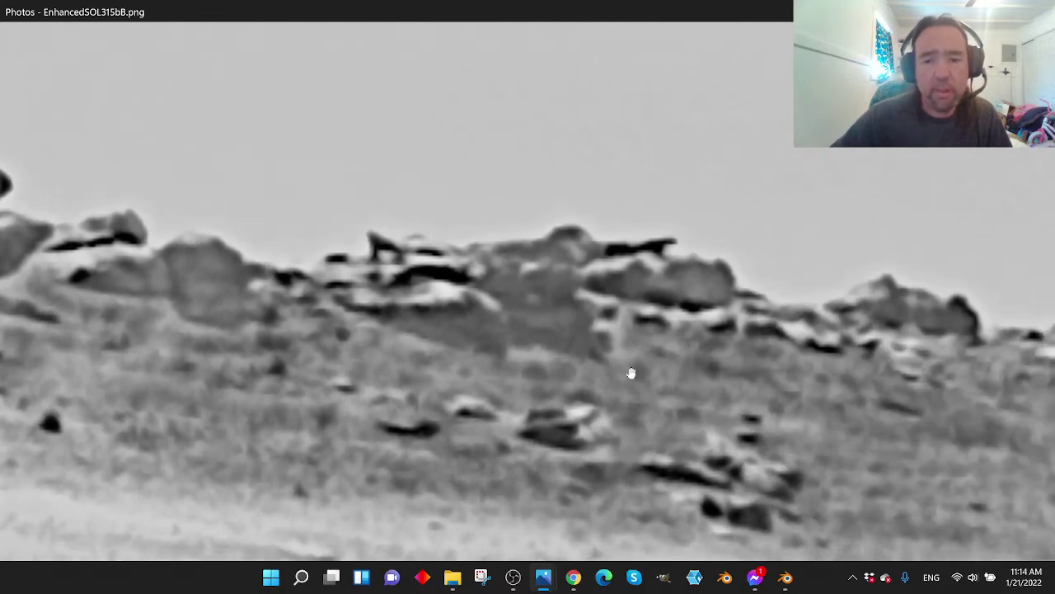
{"action": "left_click_drag", "start_coordinate": [702, 365], "coordinate": [596, 393]}
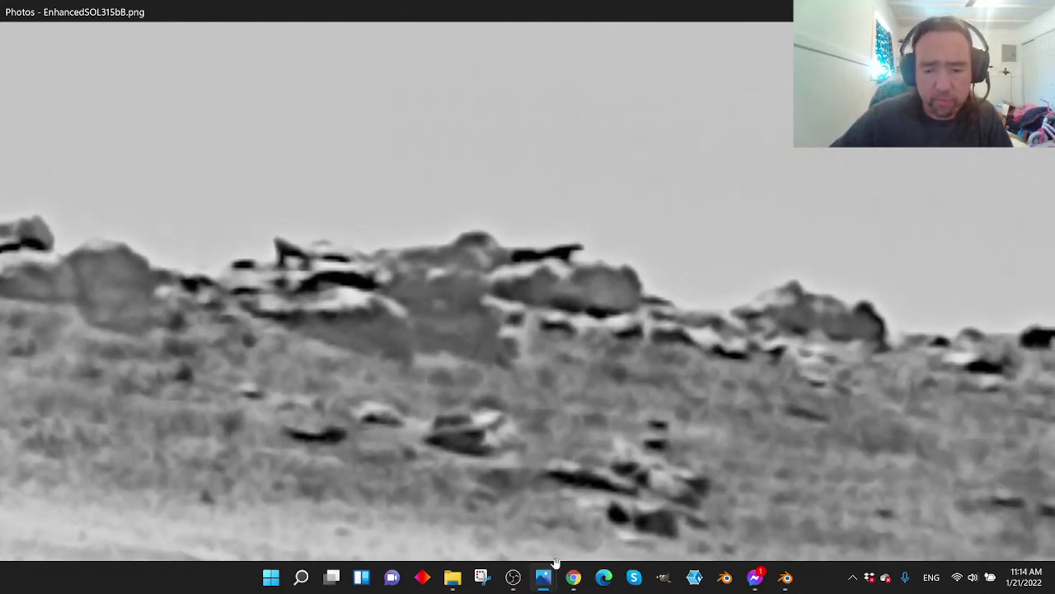
Step: Show ChrisBurn04.png, zoom in, and center the leftmost green camouflaged vehicle
{"action": "mouse_move", "coordinate": [544, 577]}
{"action": "left_click", "coordinate": [495, 498]}
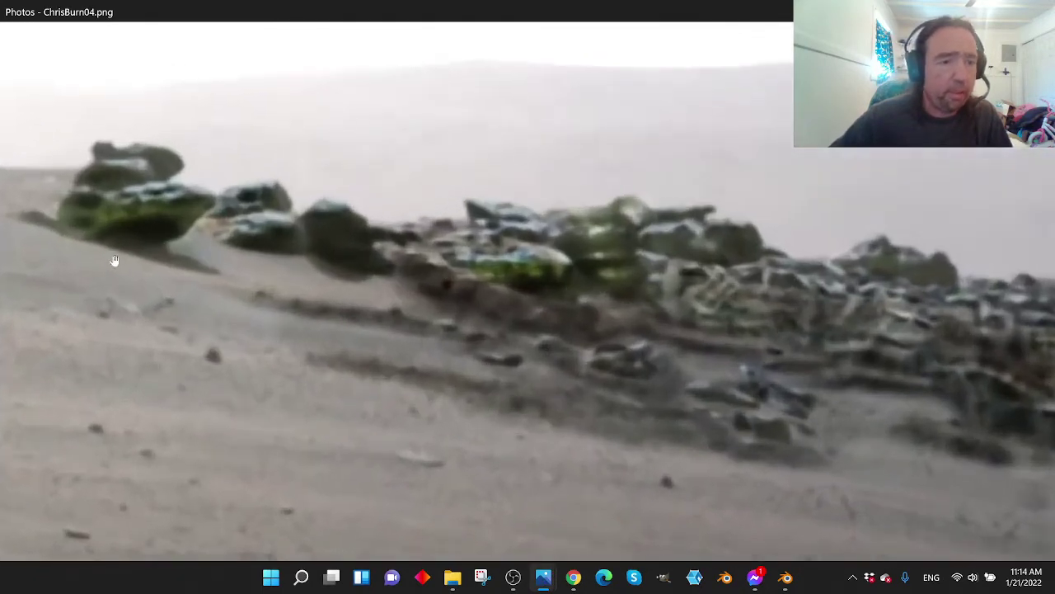
{"action": "scroll", "coordinate": [85, 224], "scroll_direction": "up", "scroll_amount": 5}
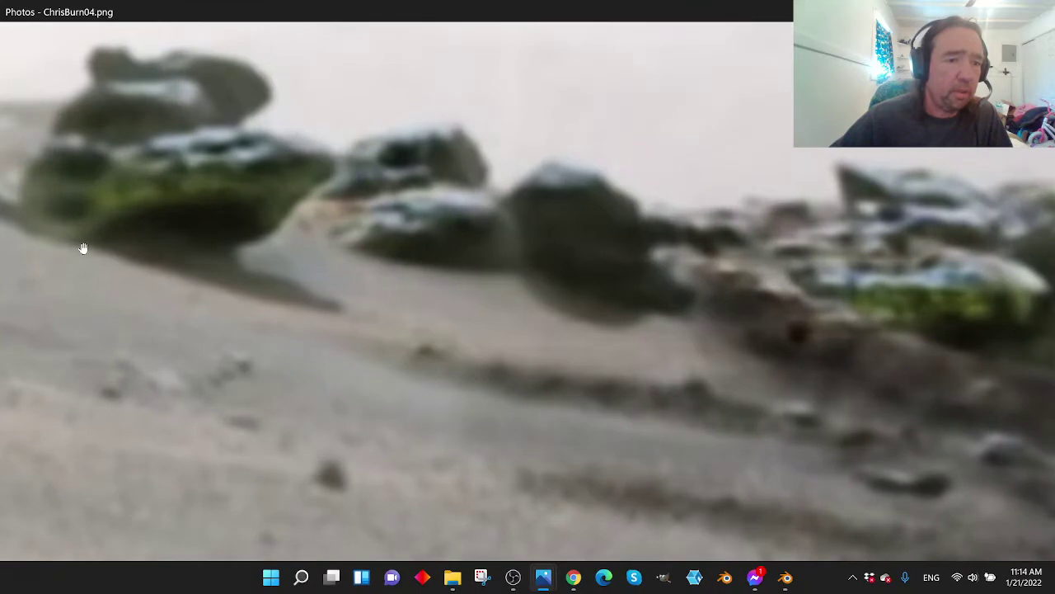
{"action": "left_click_drag", "start_coordinate": [79, 245], "coordinate": [236, 323]}
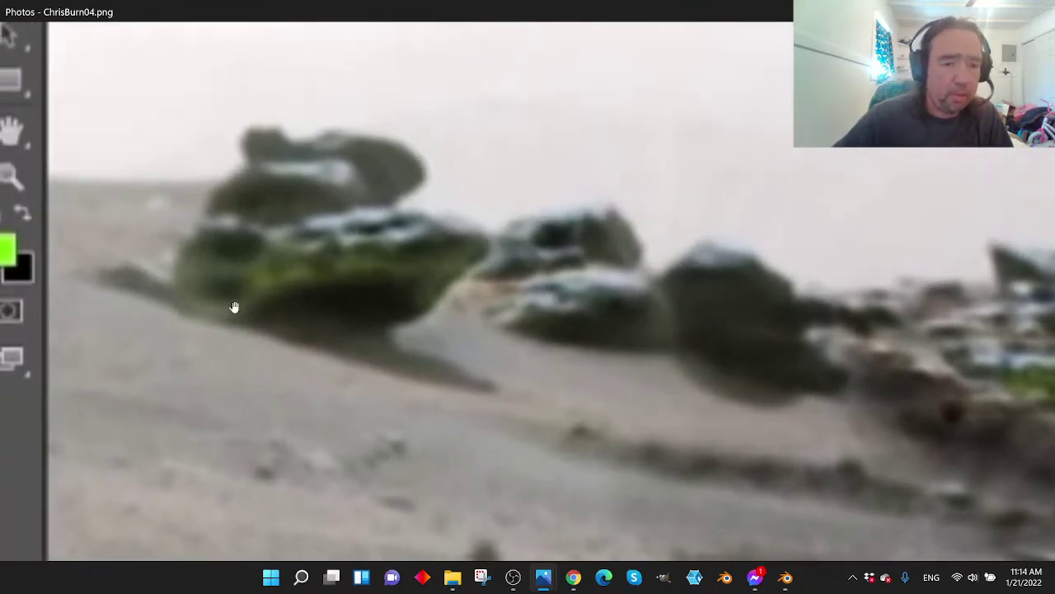
Step: Pan across to the vehicles on the right and center the central green vehicle
{"action": "mouse_move", "coordinate": [578, 369]}
{"action": "left_mouse_down"}
{"action": "mouse_move", "coordinate": [401, 333]}
{"action": "mouse_move", "coordinate": [299, 332]}
{"action": "left_mouse_up"}
{"action": "left_click_drag", "start_coordinate": [592, 393], "coordinate": [372, 346]}
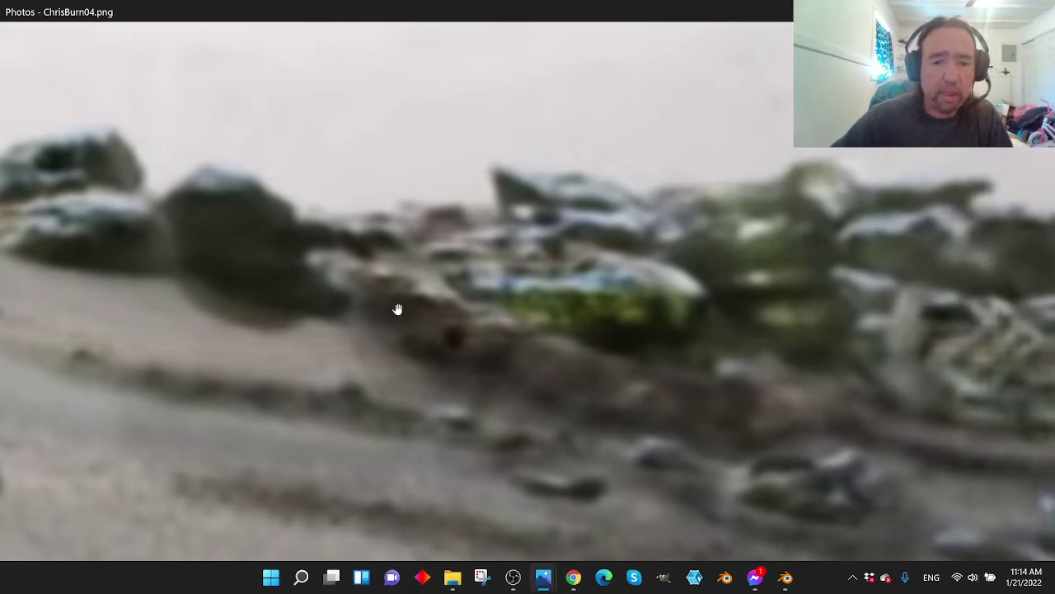
{"action": "scroll", "coordinate": [538, 355], "scroll_direction": "down", "scroll_amount": 2}
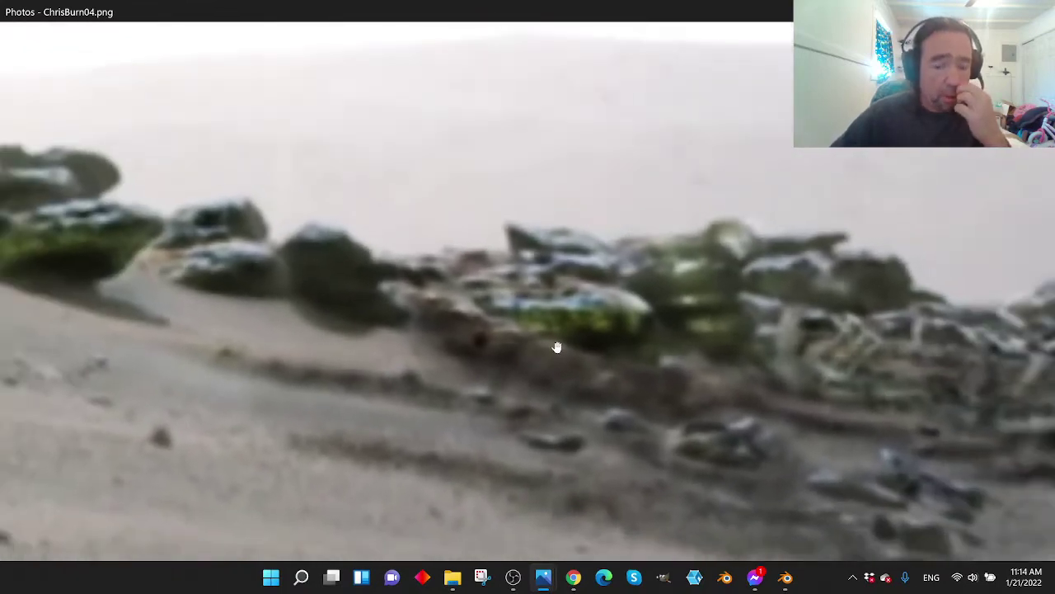
{"action": "left_click_drag", "start_coordinate": [621, 365], "coordinate": [463, 374]}
Step: Return to EnhancedSOL315bB.png, zoom out, and pan right and up along the ridge
{"action": "mouse_move", "coordinate": [549, 573]}
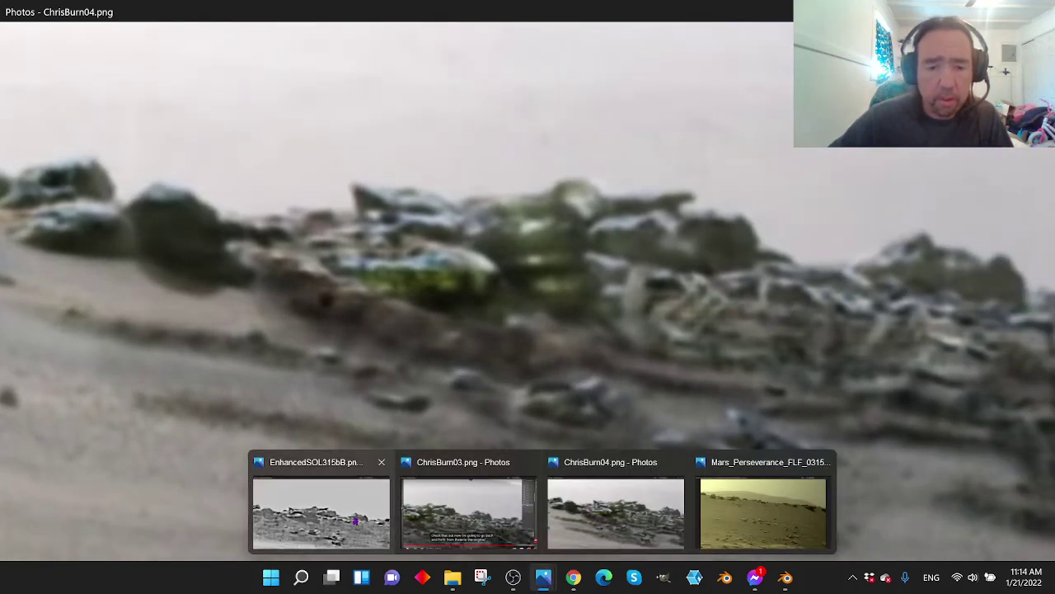
{"action": "left_click", "coordinate": [355, 520]}
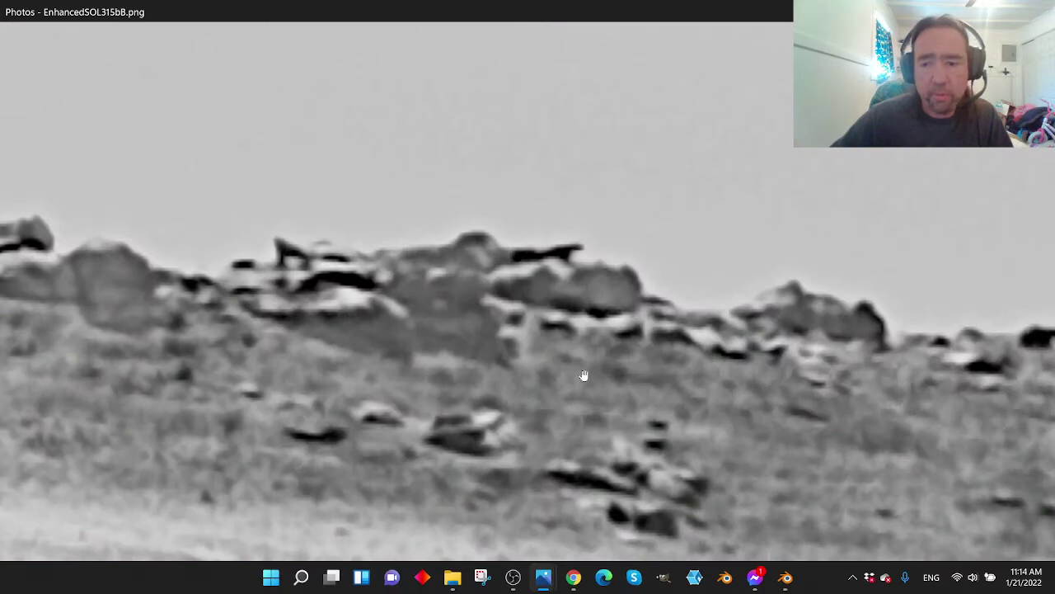
{"action": "scroll", "coordinate": [583, 376], "scroll_direction": "down", "scroll_amount": 3}
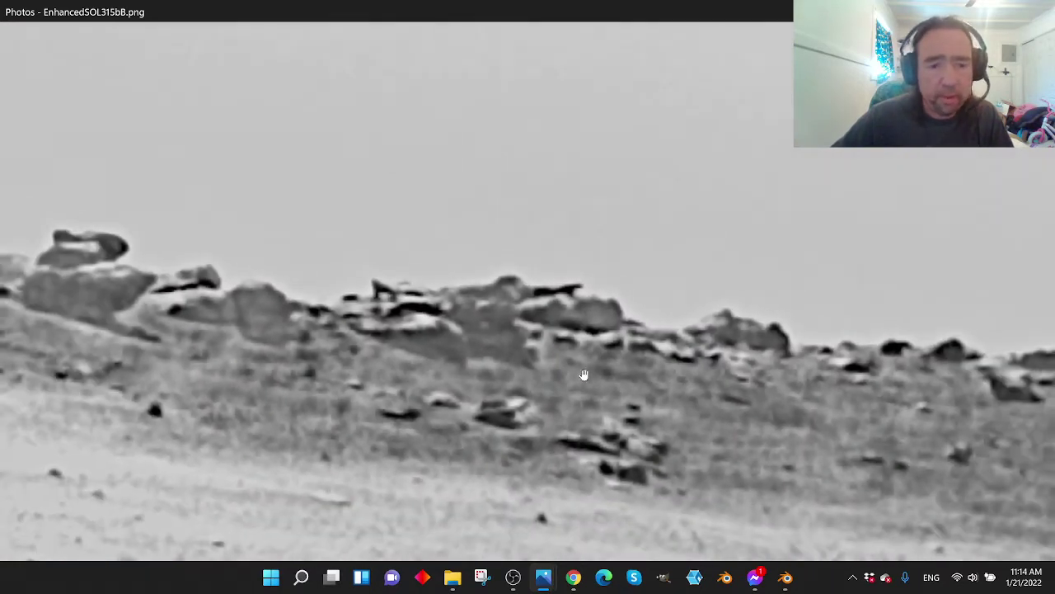
{"action": "left_click_drag", "start_coordinate": [584, 377], "coordinate": [455, 348]}
{"action": "left_click_drag", "start_coordinate": [568, 396], "coordinate": [318, 375]}
{"action": "left_click_drag", "start_coordinate": [524, 406], "coordinate": [213, 339]}
Step: Zoom in on the dark ridge rock, centering it, and zoom in and out to study it
{"action": "scroll", "coordinate": [500, 381], "scroll_direction": "up", "scroll_amount": 5}
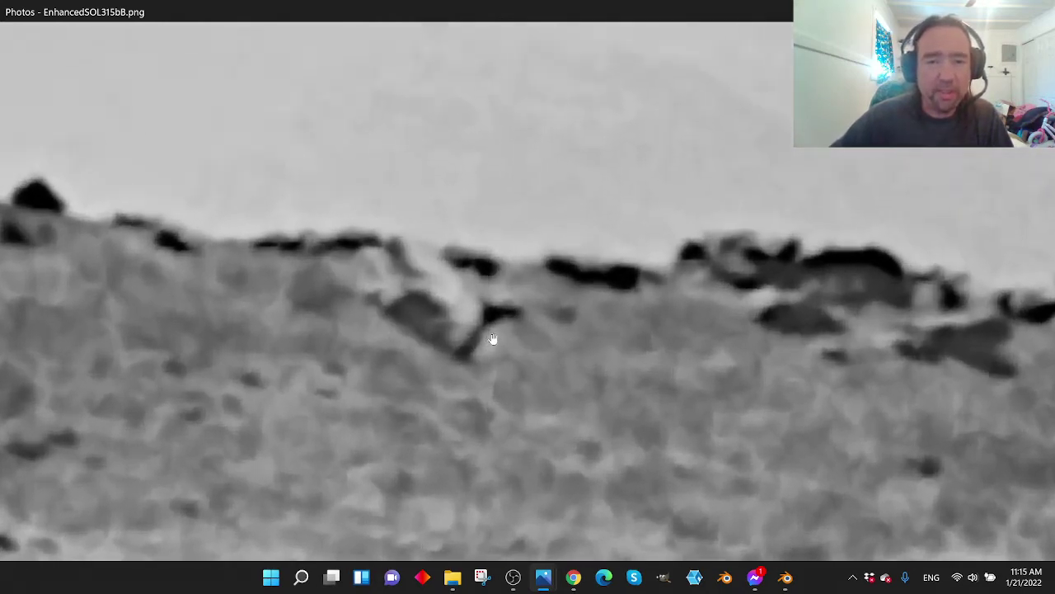
{"action": "scroll", "coordinate": [488, 327], "scroll_direction": "up", "scroll_amount": 2}
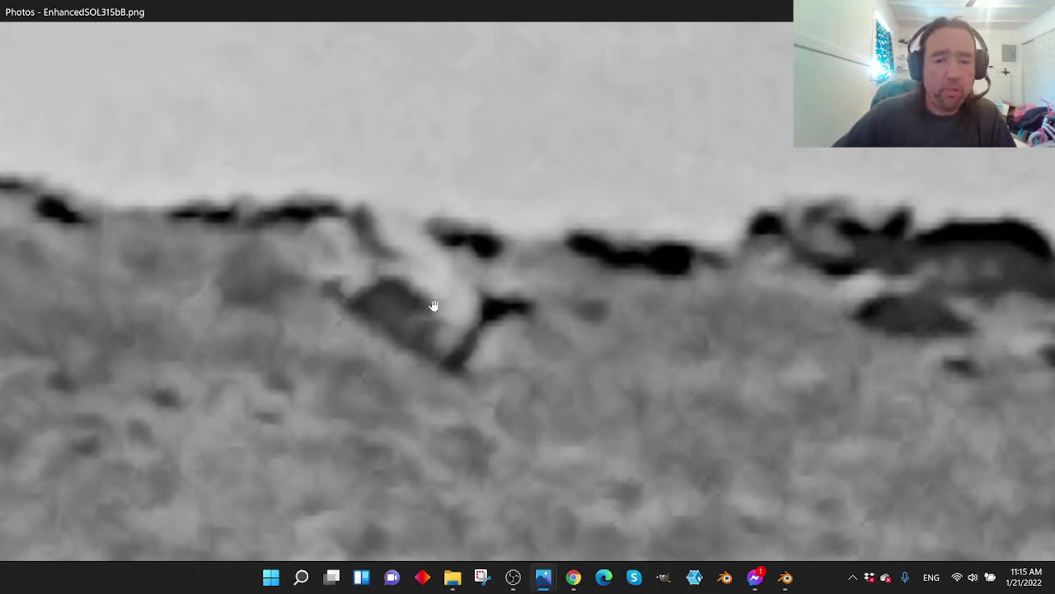
{"action": "left_click_drag", "start_coordinate": [434, 300], "coordinate": [479, 376]}
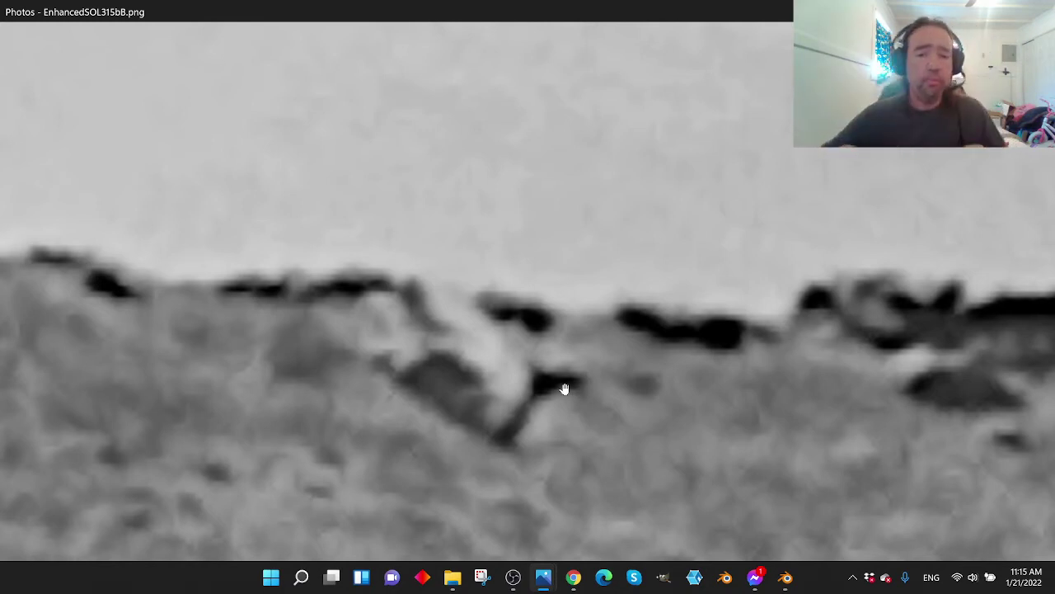
{"action": "scroll", "coordinate": [565, 388], "scroll_direction": "up", "scroll_amount": 1}
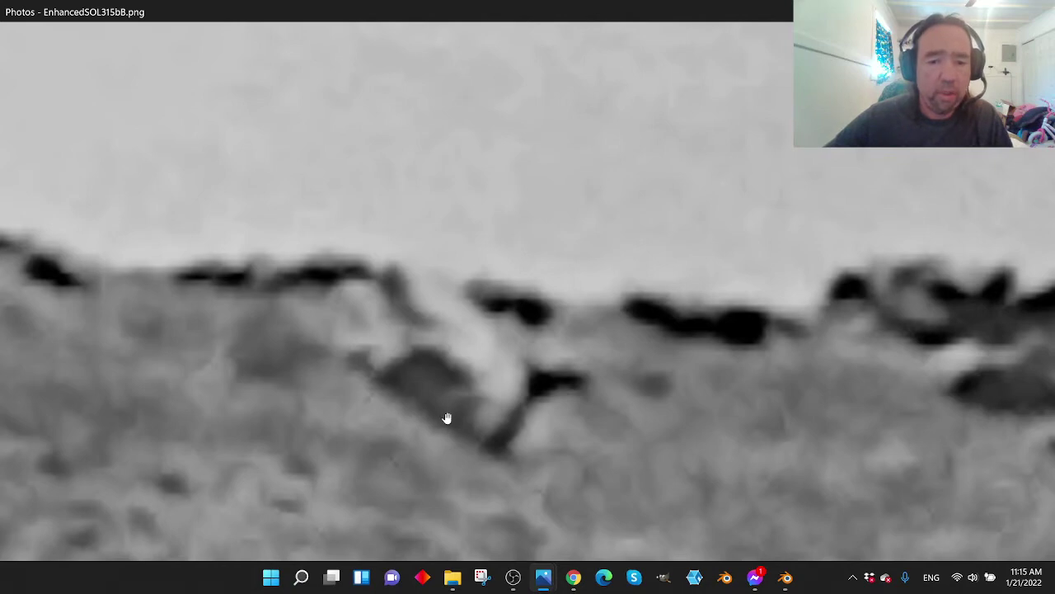
{"action": "scroll", "coordinate": [446, 418], "scroll_direction": "down", "scroll_amount": 1}
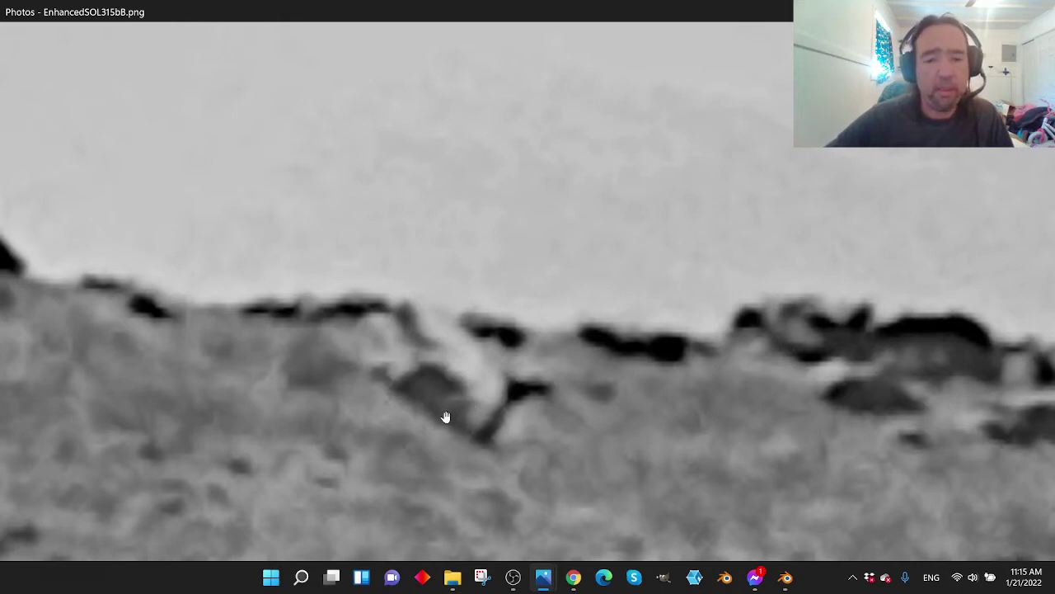
{"action": "scroll", "coordinate": [445, 417], "scroll_direction": "up", "scroll_amount": 1}
{"action": "scroll", "coordinate": [445, 417], "scroll_direction": "down", "scroll_amount": 1}
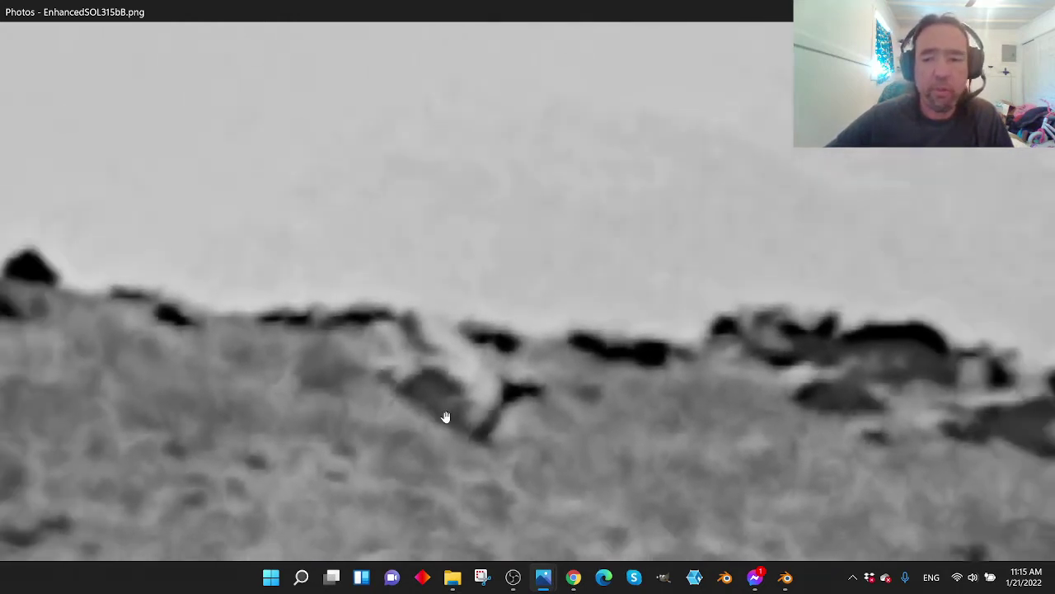
{"action": "scroll", "coordinate": [445, 417], "scroll_direction": "down", "scroll_amount": 1}
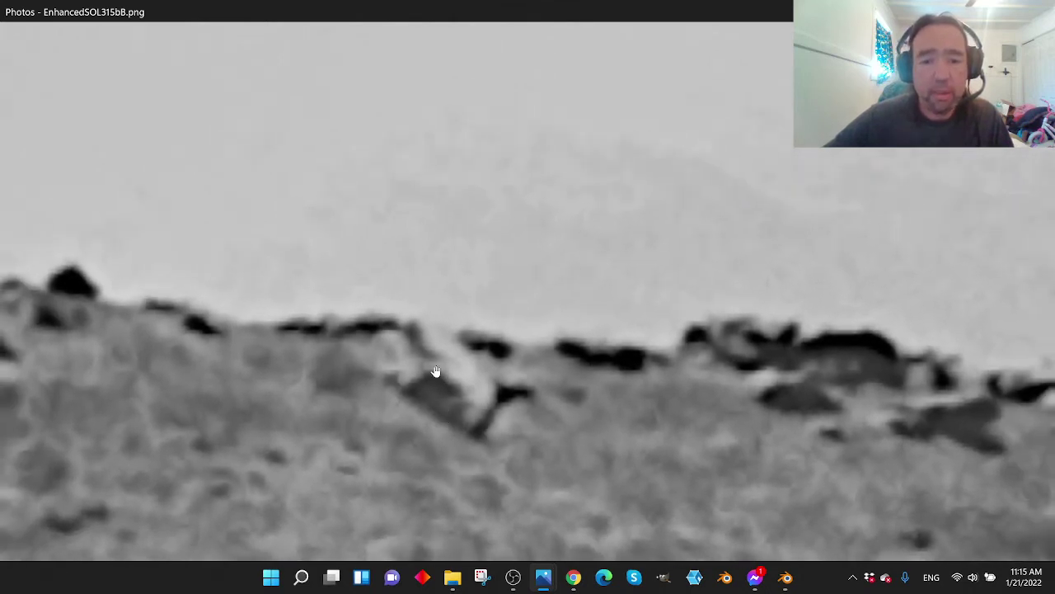
Step: Pan right and up along the ridge, zooming out and in on the rocks
{"action": "left_click_drag", "start_coordinate": [635, 404], "coordinate": [137, 370]}
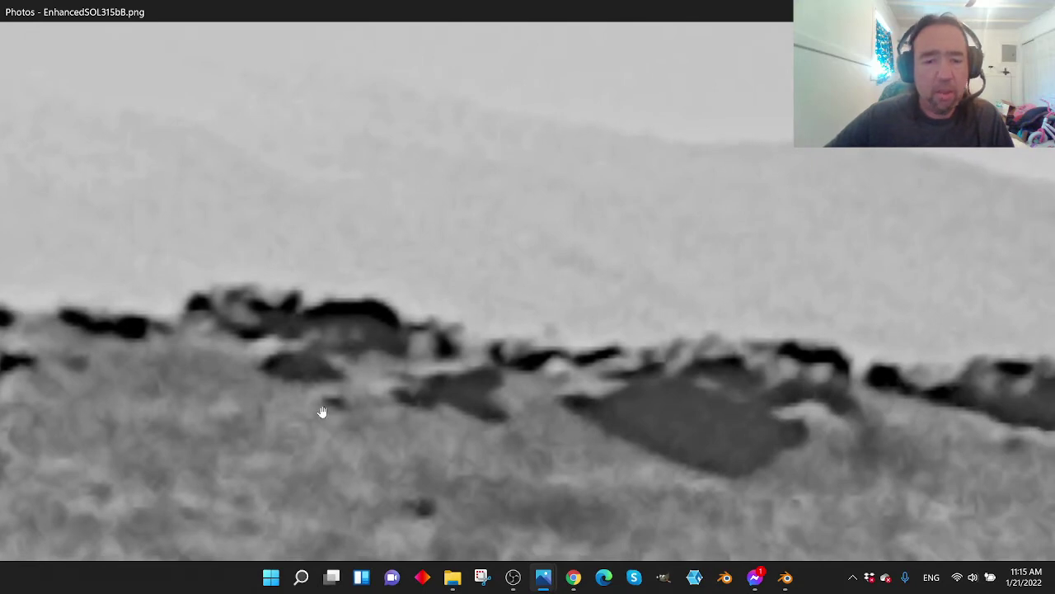
{"action": "left_click_drag", "start_coordinate": [321, 412], "coordinate": [238, 365]}
{"action": "scroll", "coordinate": [382, 382], "scroll_direction": "down", "scroll_amount": 1}
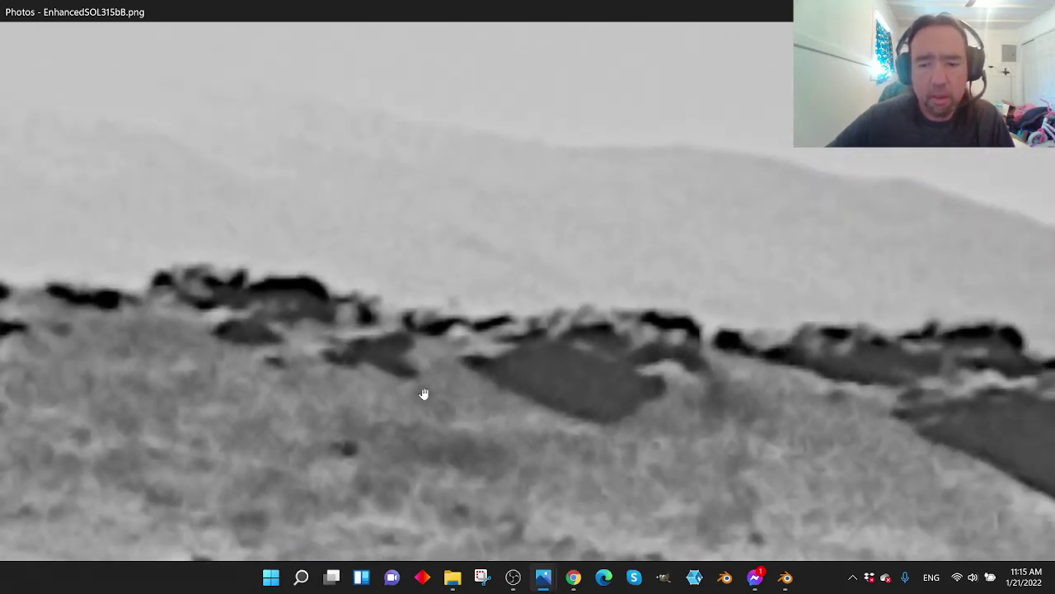
{"action": "left_click_drag", "start_coordinate": [535, 408], "coordinate": [464, 401]}
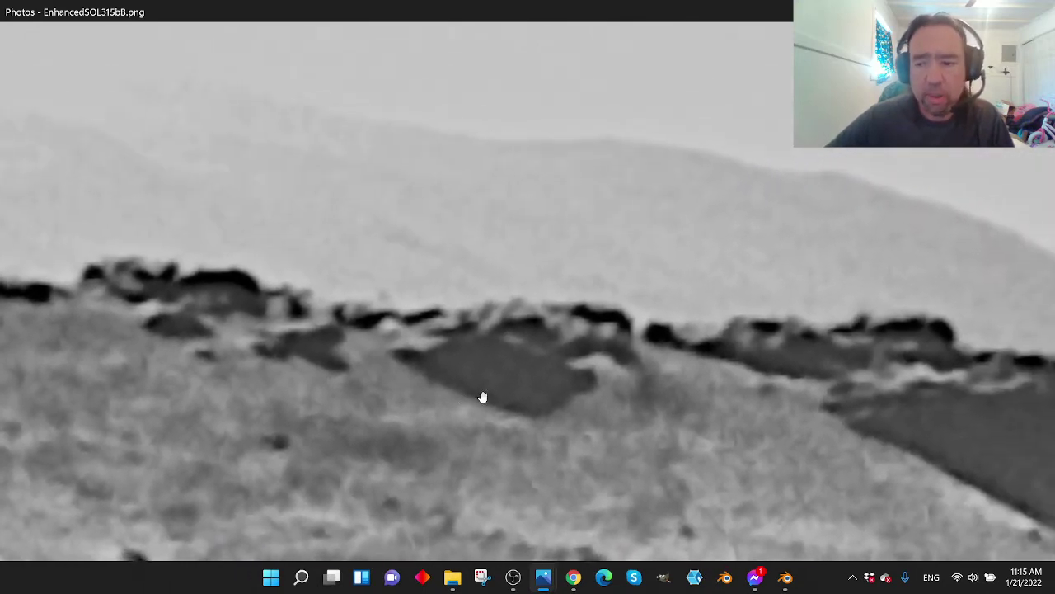
{"action": "scroll", "coordinate": [494, 397], "scroll_direction": "down", "scroll_amount": 1}
{"action": "scroll", "coordinate": [507, 399], "scroll_direction": "up", "scroll_amount": 2}
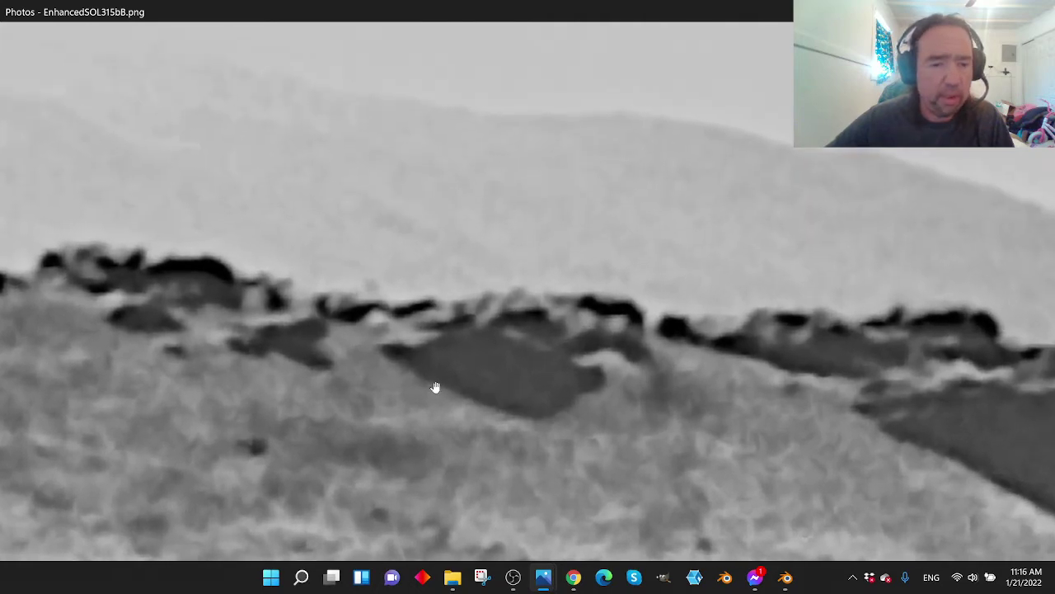
{"action": "scroll", "coordinate": [436, 385], "scroll_direction": "up", "scroll_amount": 1}
{"action": "scroll", "coordinate": [435, 386], "scroll_direction": "up", "scroll_amount": 1}
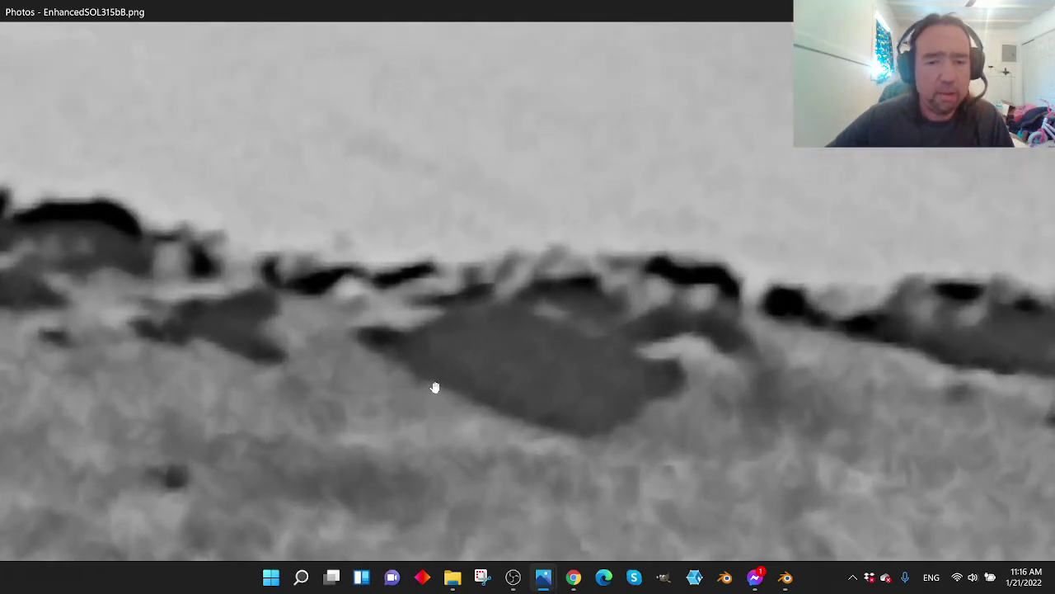
{"action": "scroll", "coordinate": [435, 387], "scroll_direction": "down", "scroll_amount": 2}
Step: Bring the left part of the ridge back, zoom out, and reveal the photo's left side
{"action": "left_click_drag", "start_coordinate": [433, 387], "coordinate": [678, 399]}
{"action": "scroll", "coordinate": [519, 372], "scroll_direction": "up", "scroll_amount": 2}
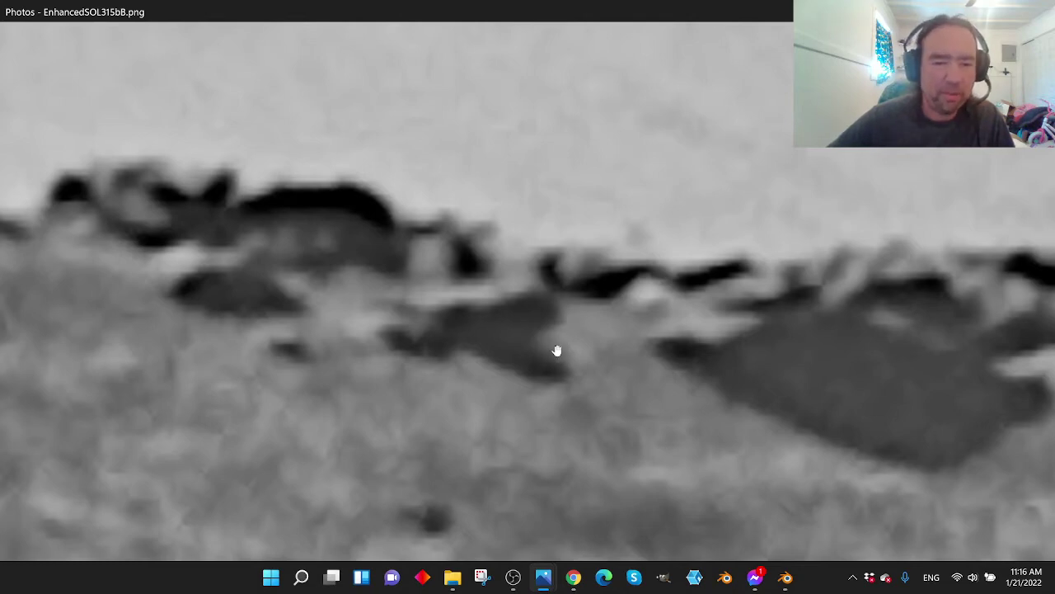
{"action": "scroll", "coordinate": [543, 352], "scroll_direction": "down", "scroll_amount": 5}
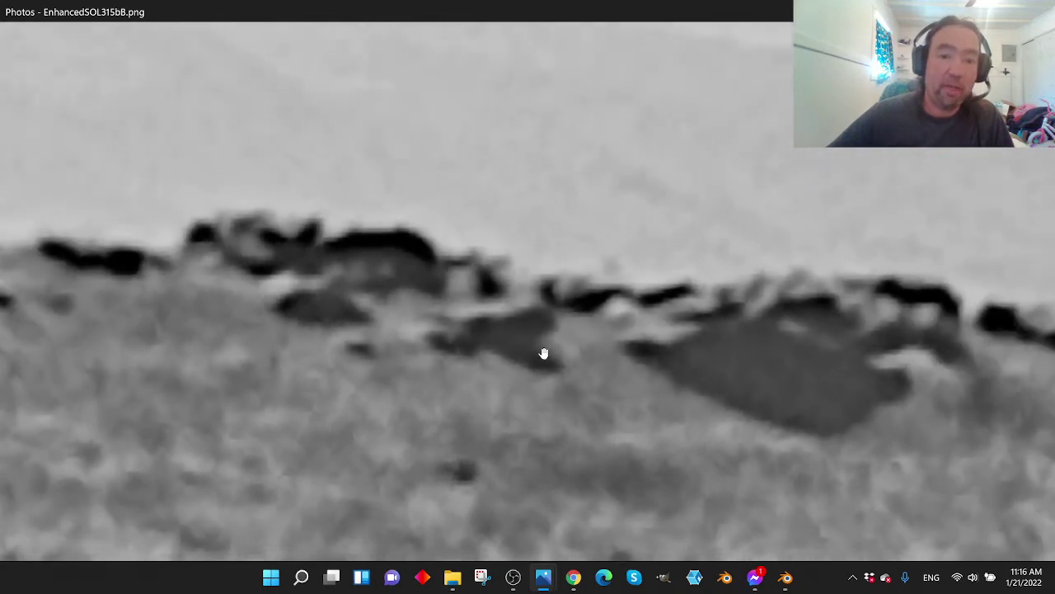
{"action": "scroll", "coordinate": [381, 360], "scroll_direction": "down", "scroll_amount": 4}
{"action": "scroll", "coordinate": [379, 352], "scroll_direction": "down", "scroll_amount": 4}
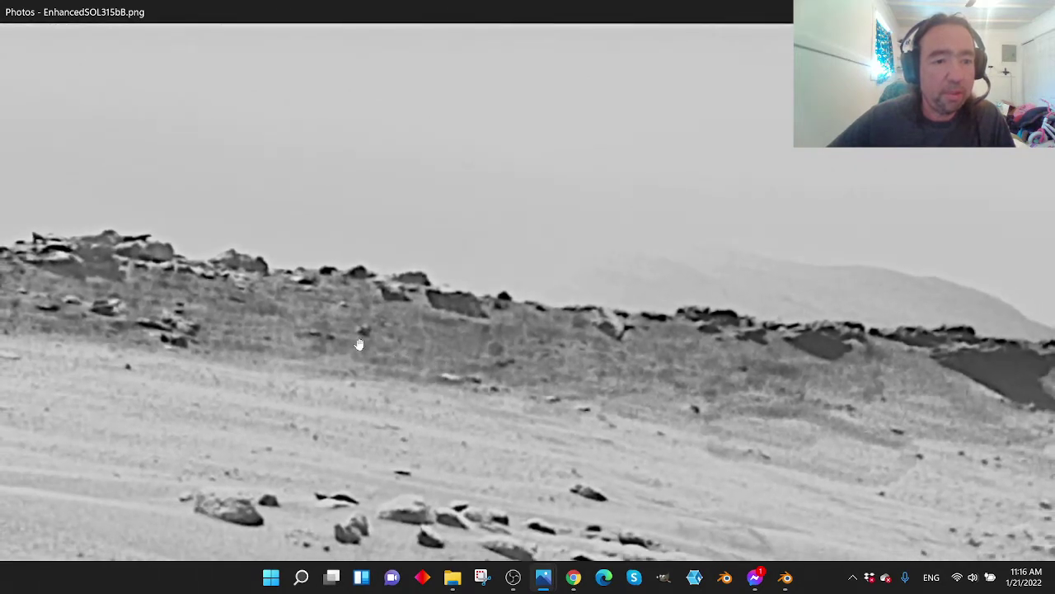
{"action": "left_click_drag", "start_coordinate": [358, 345], "coordinate": [528, 376]}
{"action": "left_click_drag", "start_coordinate": [418, 338], "coordinate": [477, 374]}
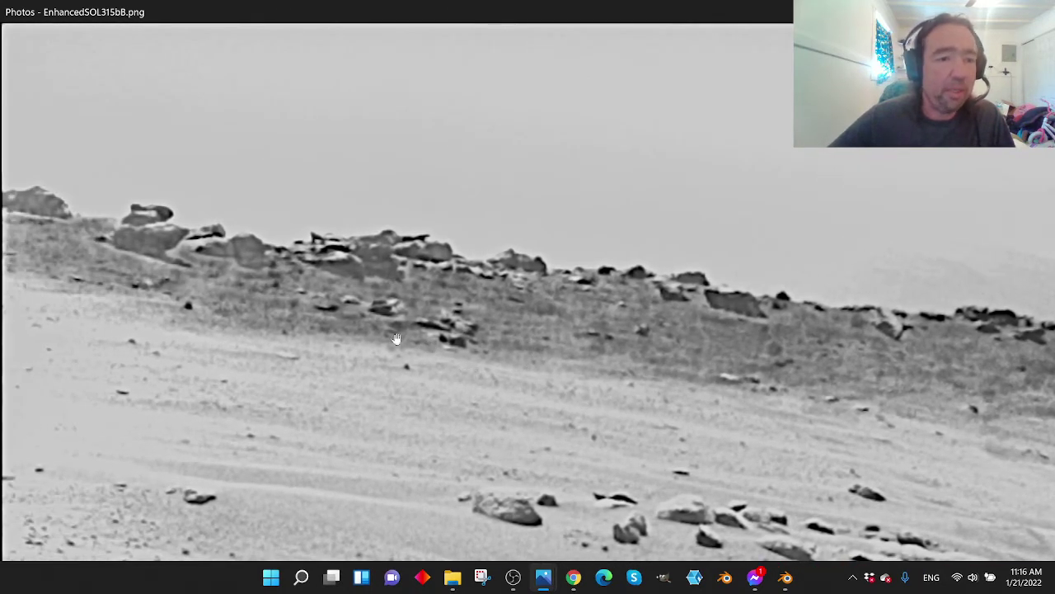
Step: Zoom in on the large upper-left boulders, then follow the rock line right along the ridge
{"action": "scroll", "coordinate": [231, 300], "scroll_direction": "up", "scroll_amount": 8}
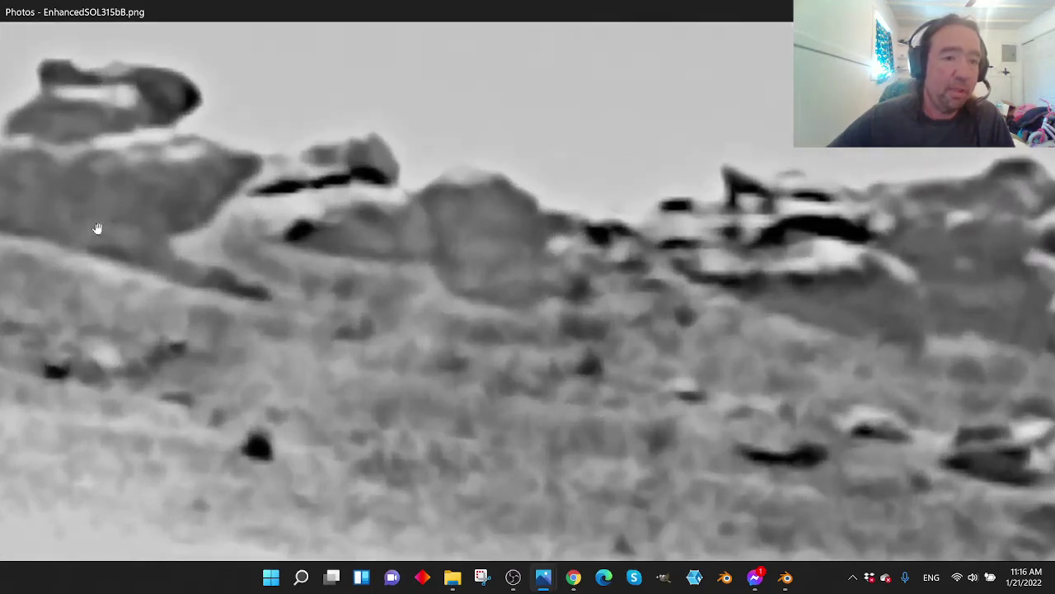
{"action": "left_click_drag", "start_coordinate": [97, 228], "coordinate": [286, 351]}
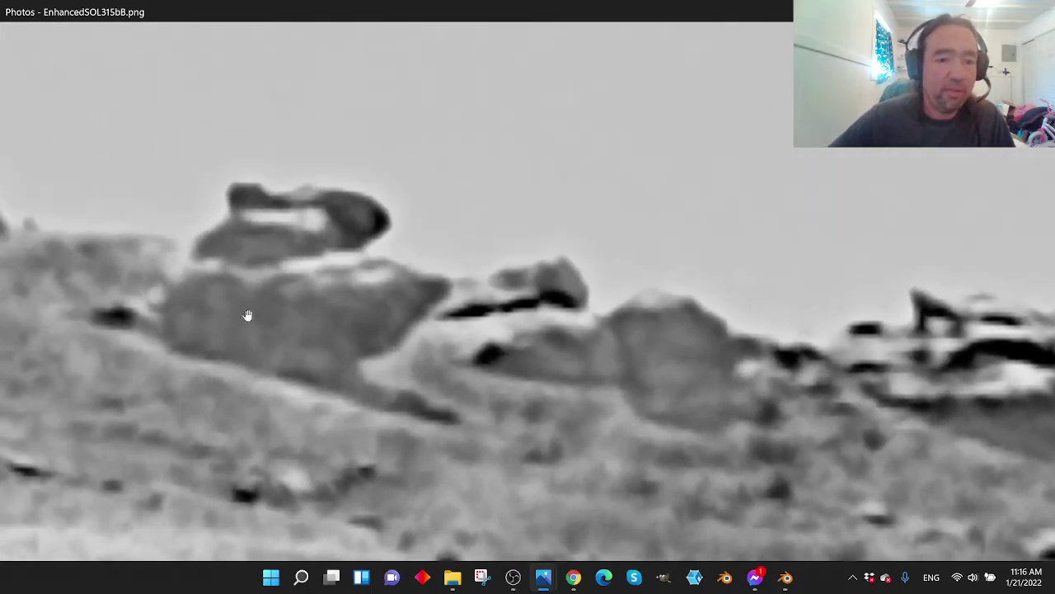
{"action": "scroll", "coordinate": [251, 316], "scroll_direction": "up", "scroll_amount": 1}
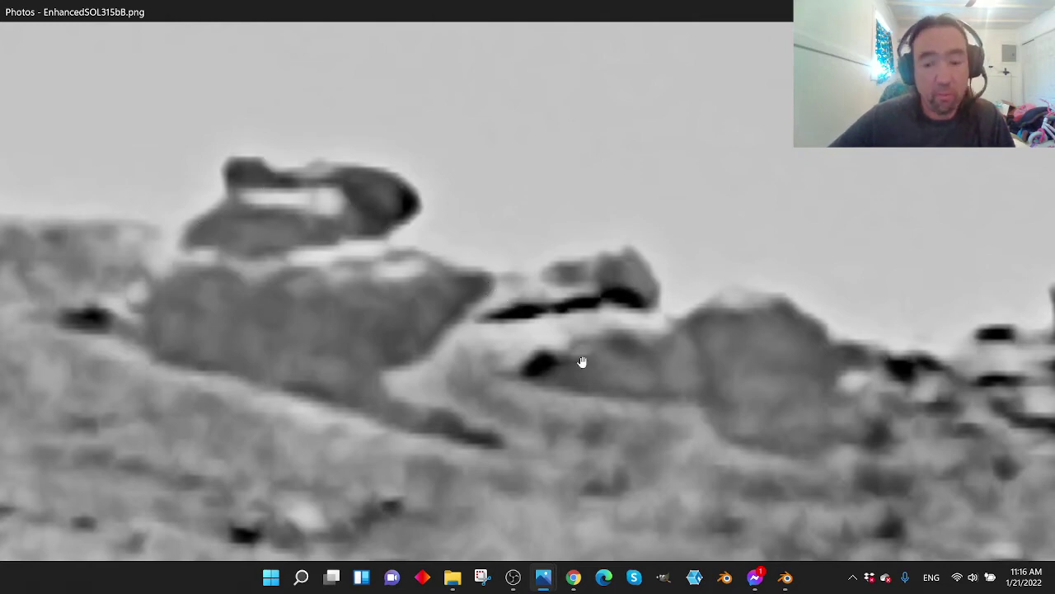
{"action": "scroll", "coordinate": [591, 368], "scroll_direction": "down", "scroll_amount": 3}
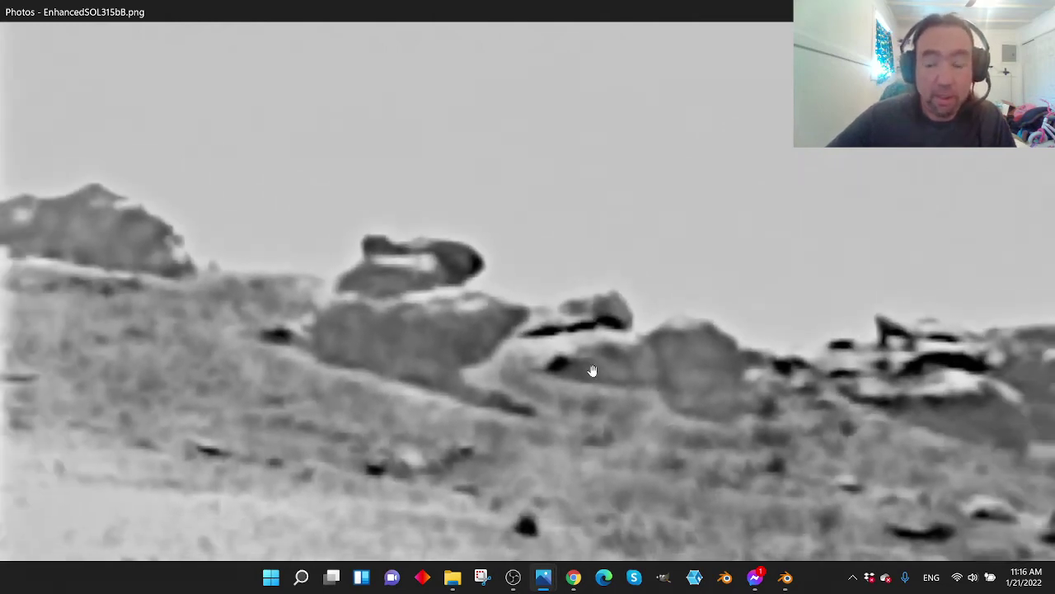
{"action": "left_click_drag", "start_coordinate": [591, 369], "coordinate": [498, 333]}
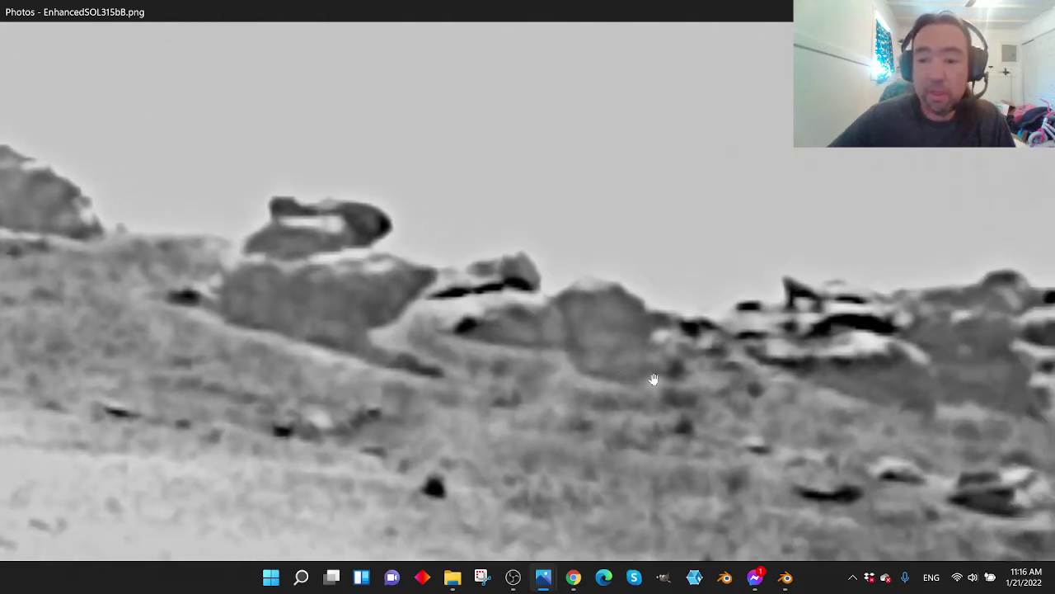
{"action": "left_click_drag", "start_coordinate": [663, 379], "coordinate": [586, 345]}
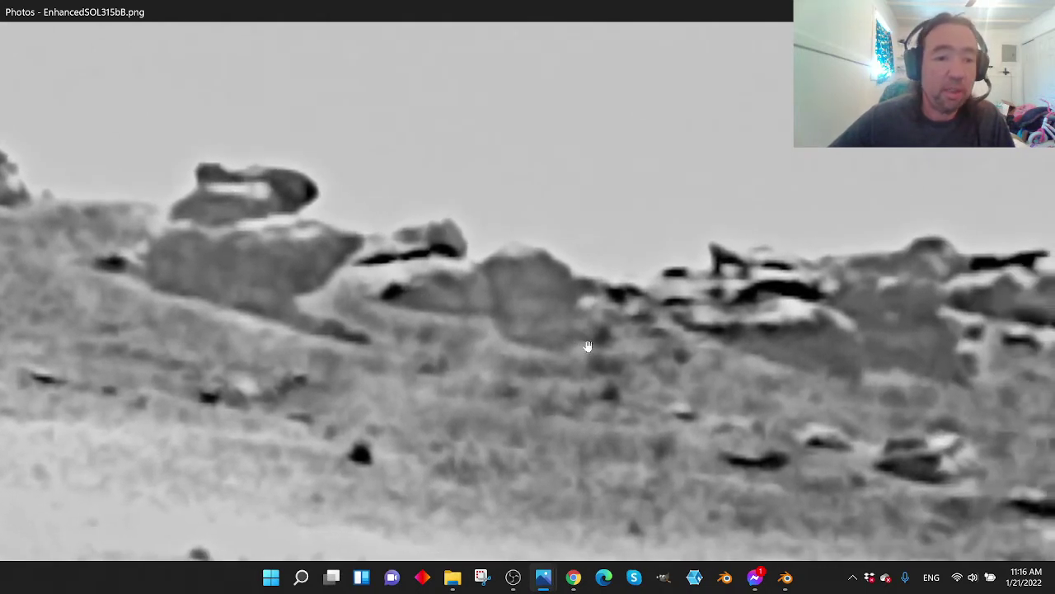
{"action": "left_click_drag", "start_coordinate": [752, 369], "coordinate": [599, 359]}
{"action": "left_click_drag", "start_coordinate": [676, 350], "coordinate": [533, 276]}
Step: Zoom the Sol 315 photo out to fit, then return to the Blender tank scene
{"action": "scroll", "coordinate": [652, 409], "scroll_direction": "up", "scroll_amount": 3}
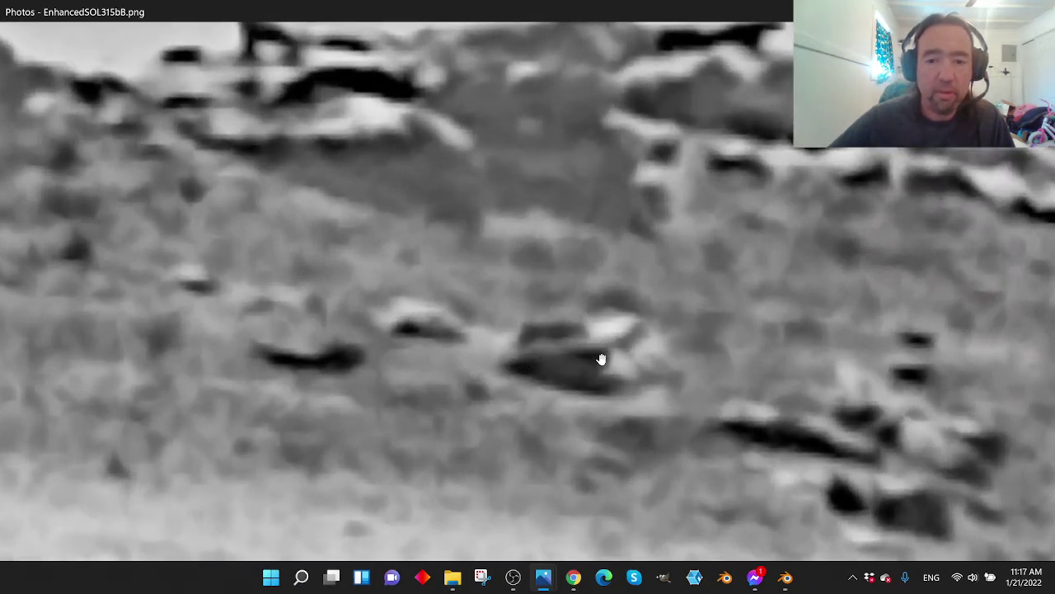
{"action": "scroll", "coordinate": [600, 358], "scroll_direction": "down", "scroll_amount": 3}
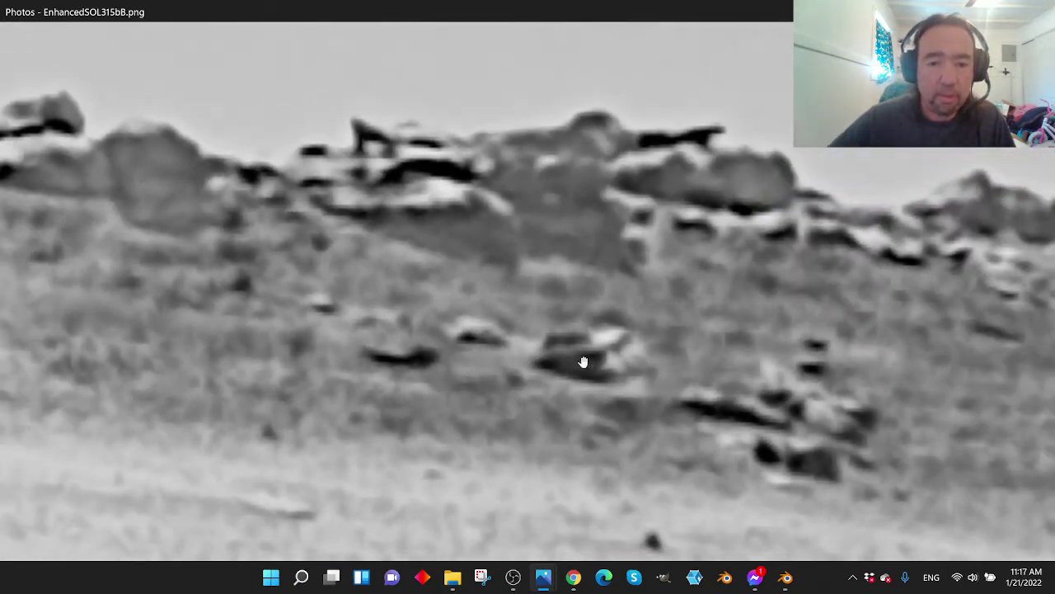
{"action": "scroll", "coordinate": [574, 363], "scroll_direction": "down", "scroll_amount": 3}
{"action": "left_click_drag", "start_coordinate": [648, 360], "coordinate": [452, 353]}
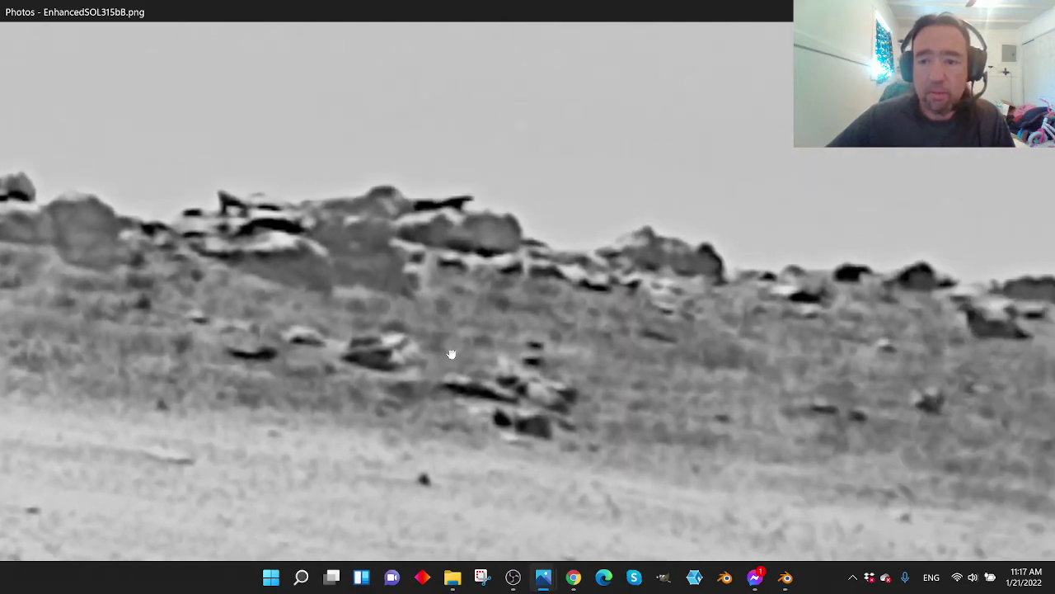
{"action": "scroll", "coordinate": [695, 310], "scroll_direction": "down", "scroll_amount": 2}
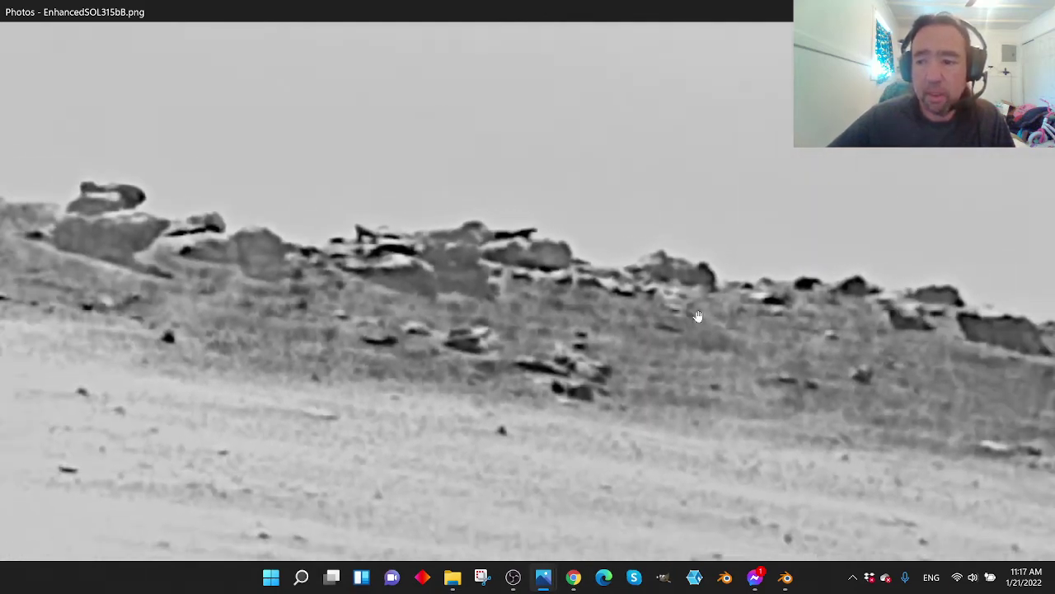
{"action": "scroll", "coordinate": [641, 317], "scroll_direction": "down", "scroll_amount": 2}
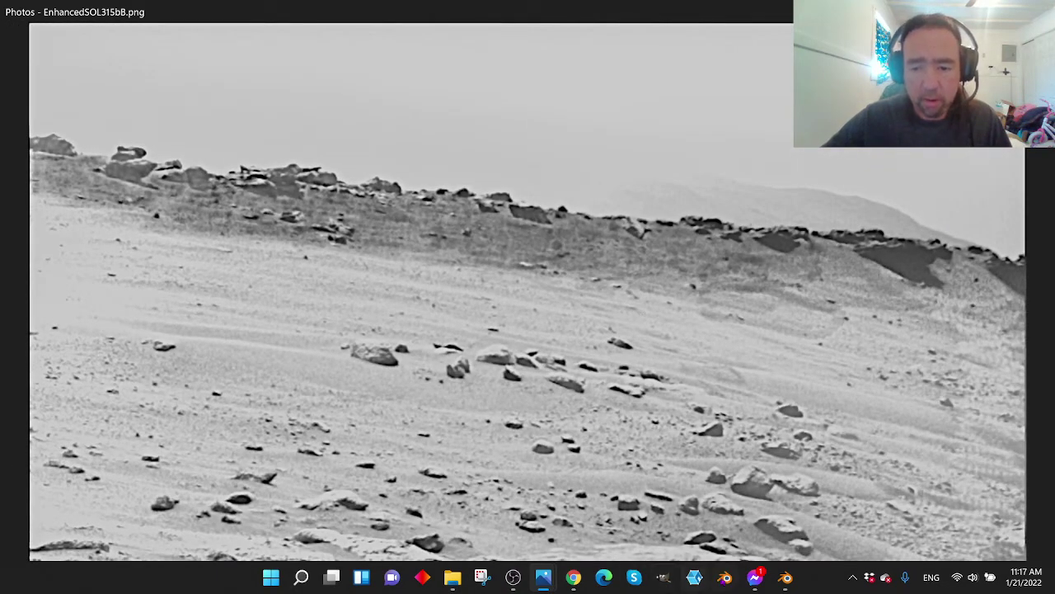
{"action": "left_click", "coordinate": [785, 577]}
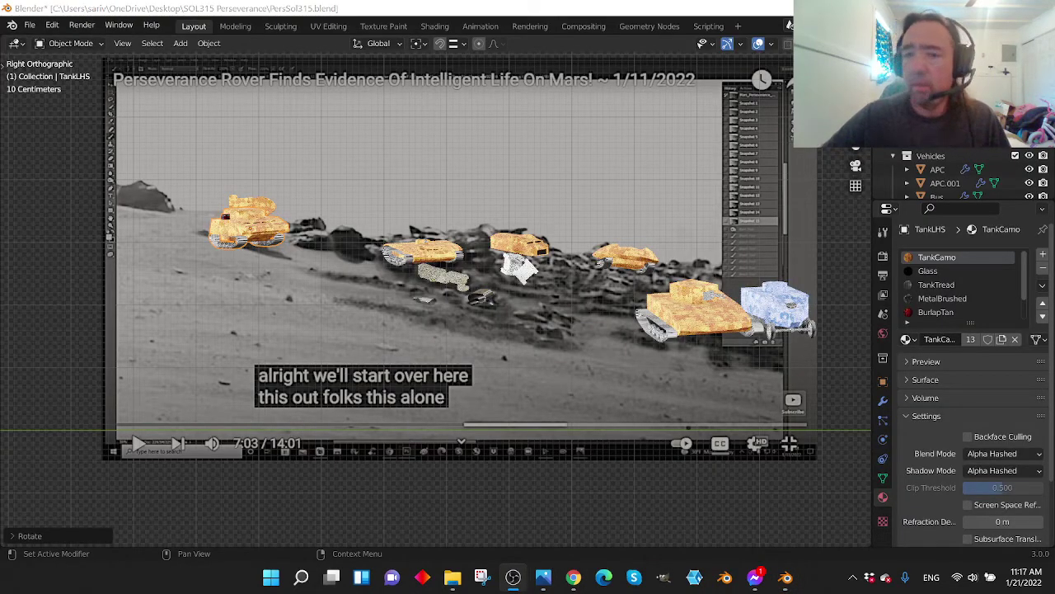
Step: Zoom in and centre the side orthographic view on the left-hand tank
{"action": "scroll", "coordinate": [544, 372], "scroll_direction": "up", "scroll_amount": 2}
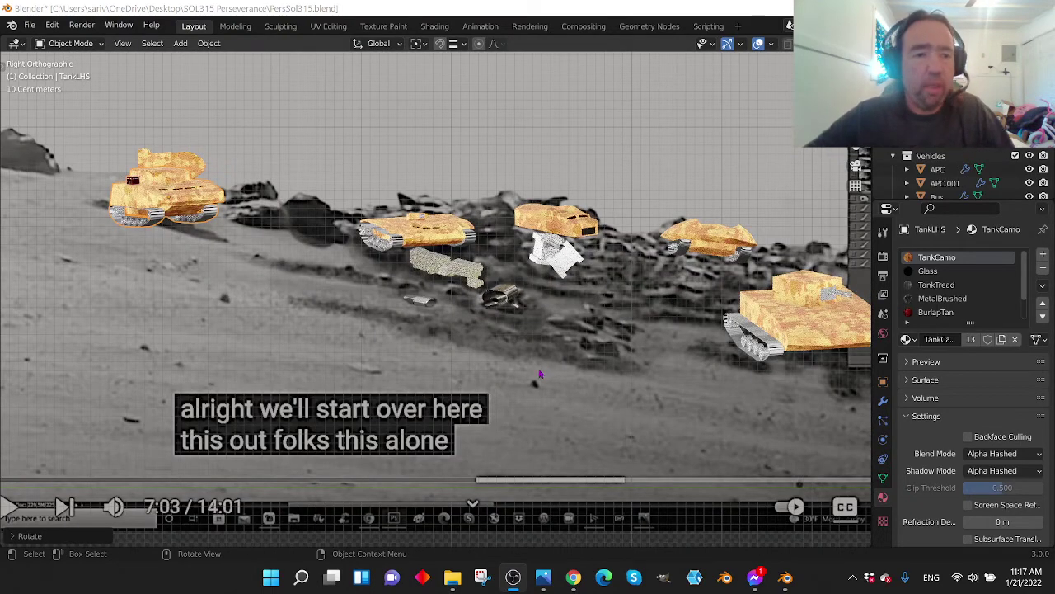
{"action": "scroll", "coordinate": [438, 313], "scroll_direction": "up", "scroll_amount": 2}
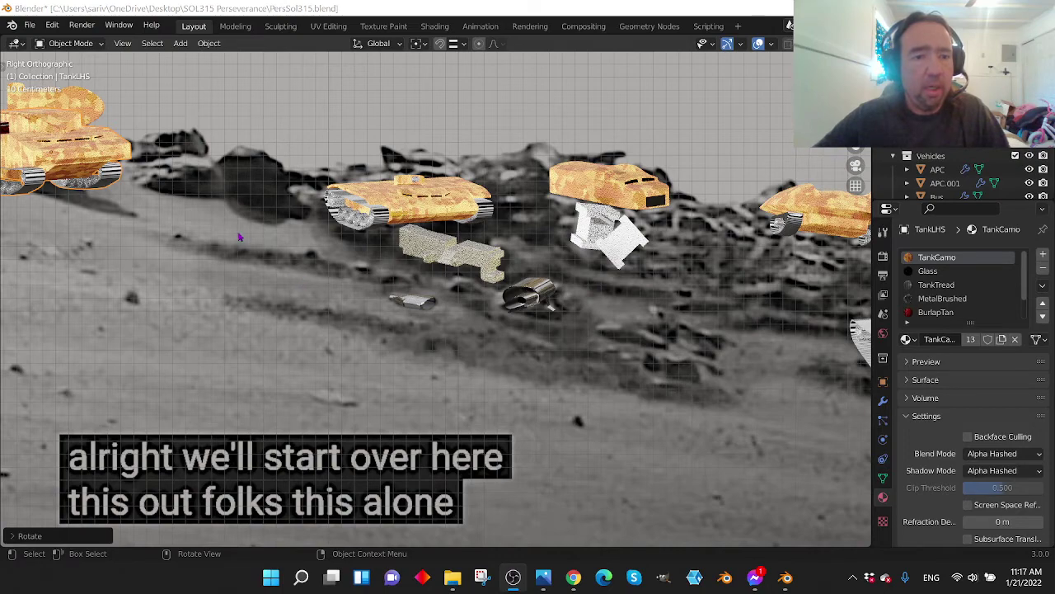
{"action": "middle_click_drag", "start_coordinate": [231, 235], "coordinate": [238, 239]}
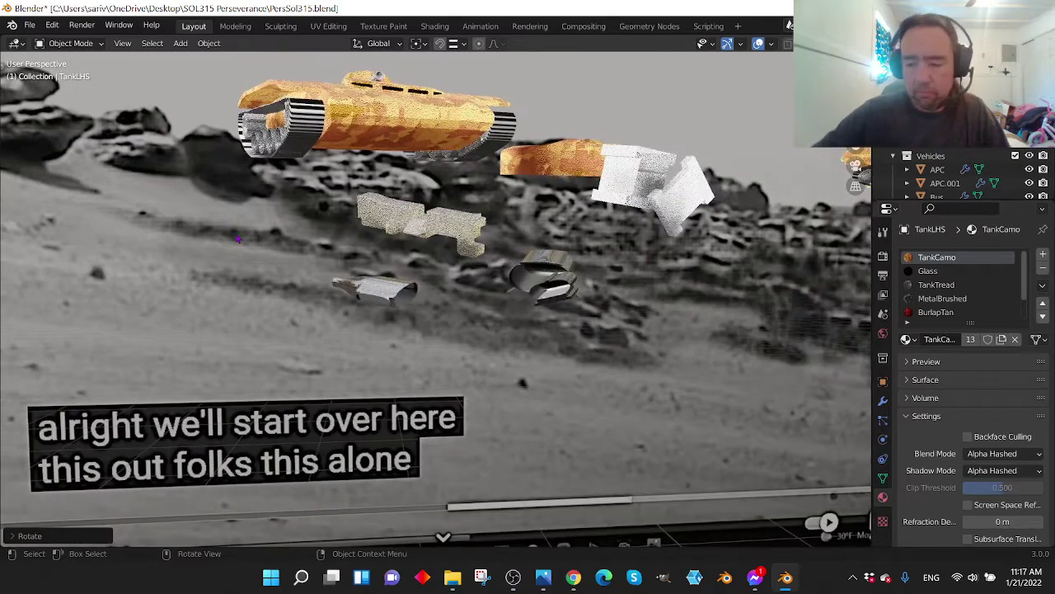
{"action": "key", "text": "KP_3"}
{"action": "middle_click_drag", "start_coordinate": [142, 244], "coordinate": [419, 371], "text": "shift"}
{"action": "scroll", "coordinate": [350, 249], "scroll_direction": "up", "scroll_amount": 4}
Step: Orbit the tank in perspective to view the red crate and the reference video plane
{"action": "middle_click_drag", "start_coordinate": [364, 299], "coordinate": [437, 340]}
{"action": "scroll", "coordinate": [495, 362], "scroll_direction": "up", "scroll_amount": 5}
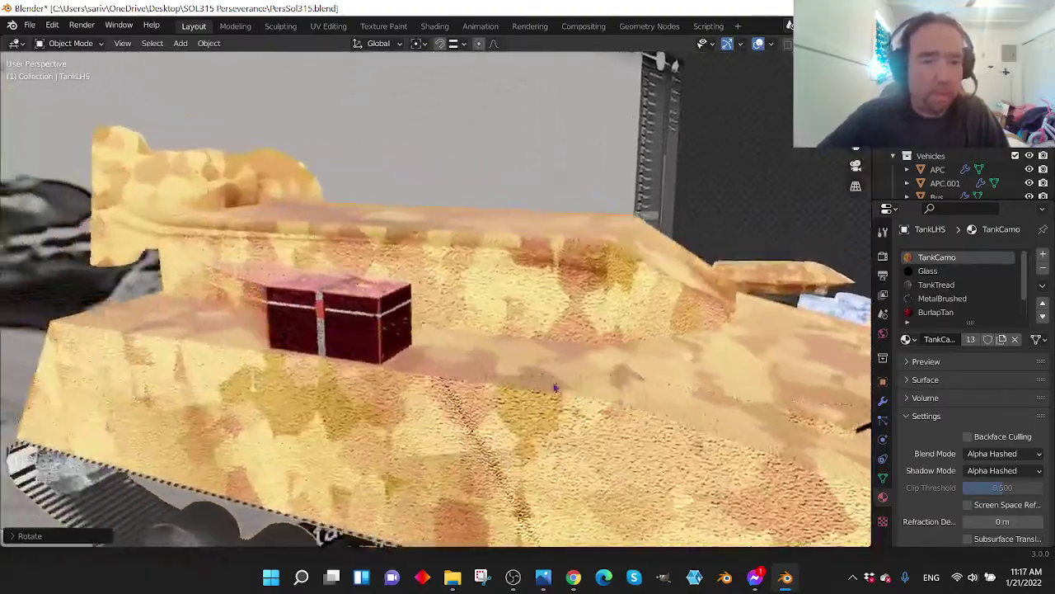
{"action": "middle_click_drag", "start_coordinate": [555, 388], "coordinate": [289, 380]}
{"action": "scroll", "coordinate": [296, 384], "scroll_direction": "down", "scroll_amount": 8}
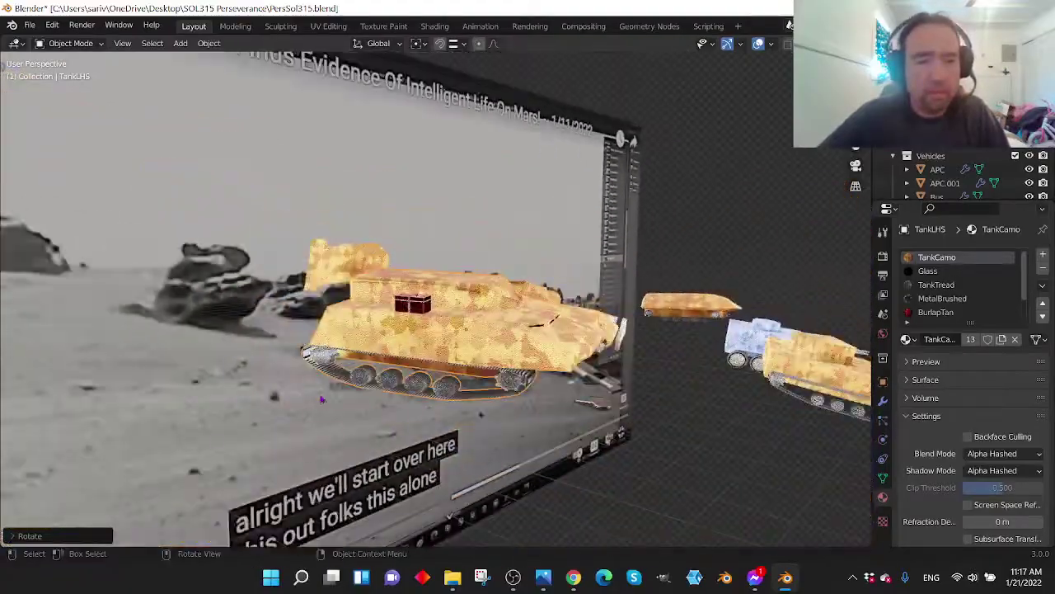
{"action": "scroll", "coordinate": [367, 287], "scroll_direction": "down", "scroll_amount": 4}
{"action": "middle_click_drag", "start_coordinate": [368, 288], "coordinate": [366, 325]}
{"action": "scroll", "coordinate": [366, 326], "scroll_direction": "up", "scroll_amount": 4}
{"action": "scroll", "coordinate": [366, 326], "scroll_direction": "up", "scroll_amount": 8}
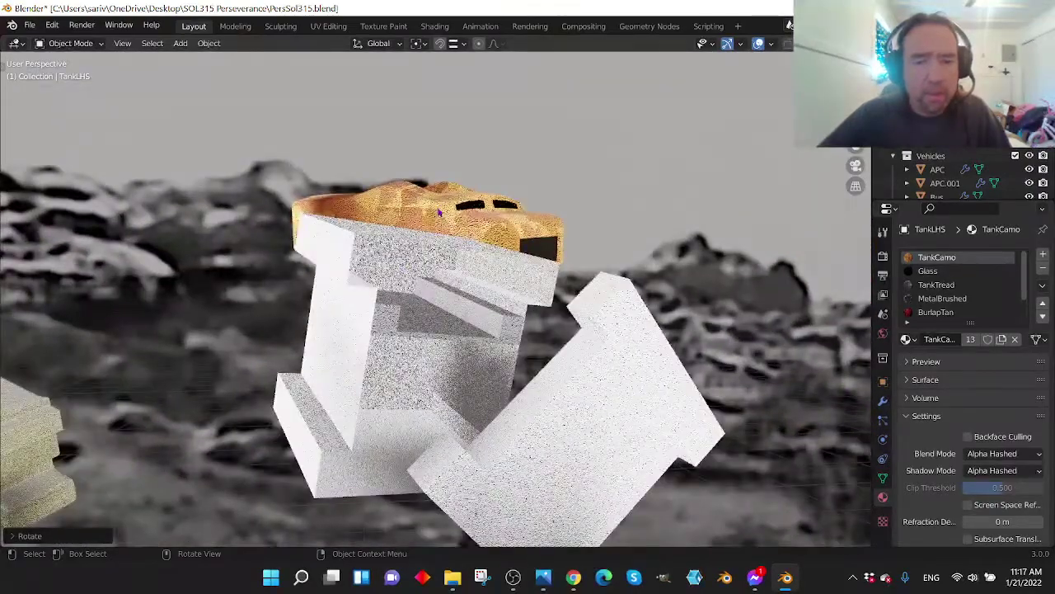
Step: Lower the Bus model about 0.37 m along Z in the side view
{"action": "left_click", "coordinate": [440, 213]}
{"action": "key", "text": "KP_3"}
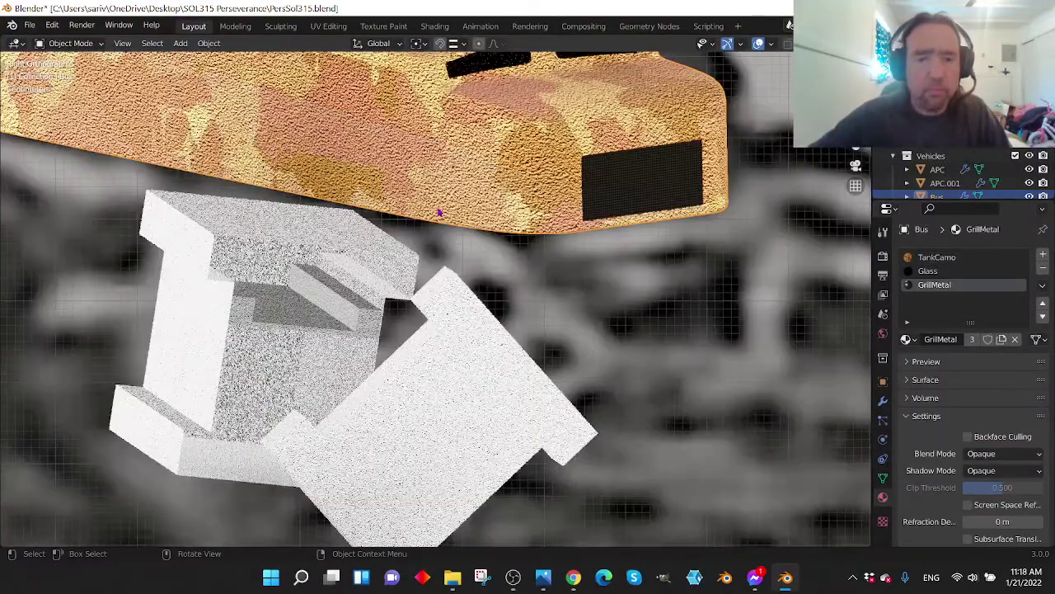
{"action": "scroll", "coordinate": [429, 196], "scroll_direction": "down", "scroll_amount": 8}
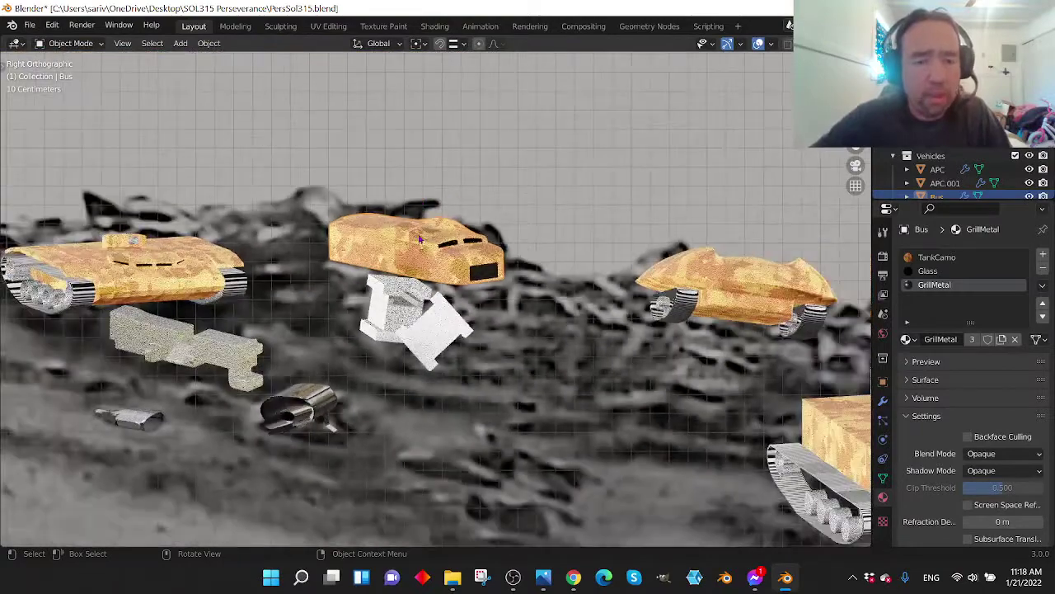
{"action": "scroll", "coordinate": [421, 239], "scroll_direction": "up", "scroll_amount": 2}
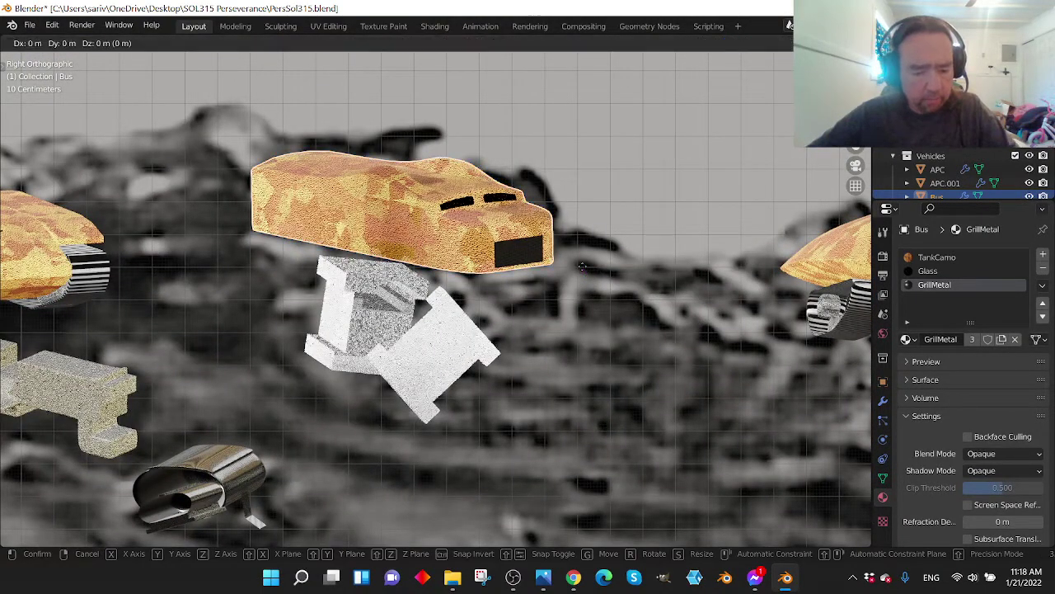
{"action": "key", "text": "g"}
{"action": "key", "text": "z"}
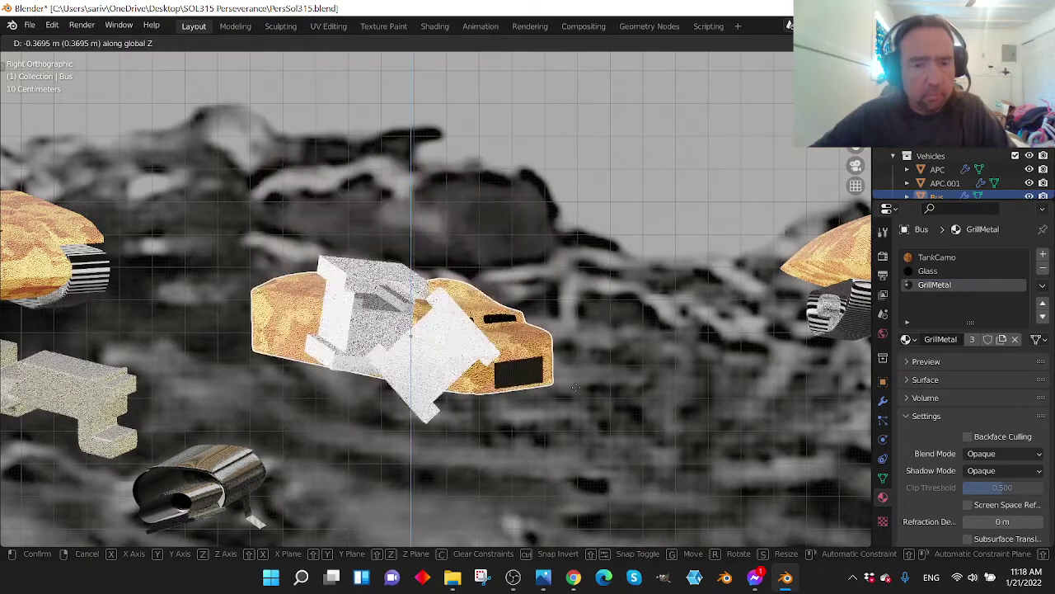
{"action": "left_click", "coordinate": [576, 386]}
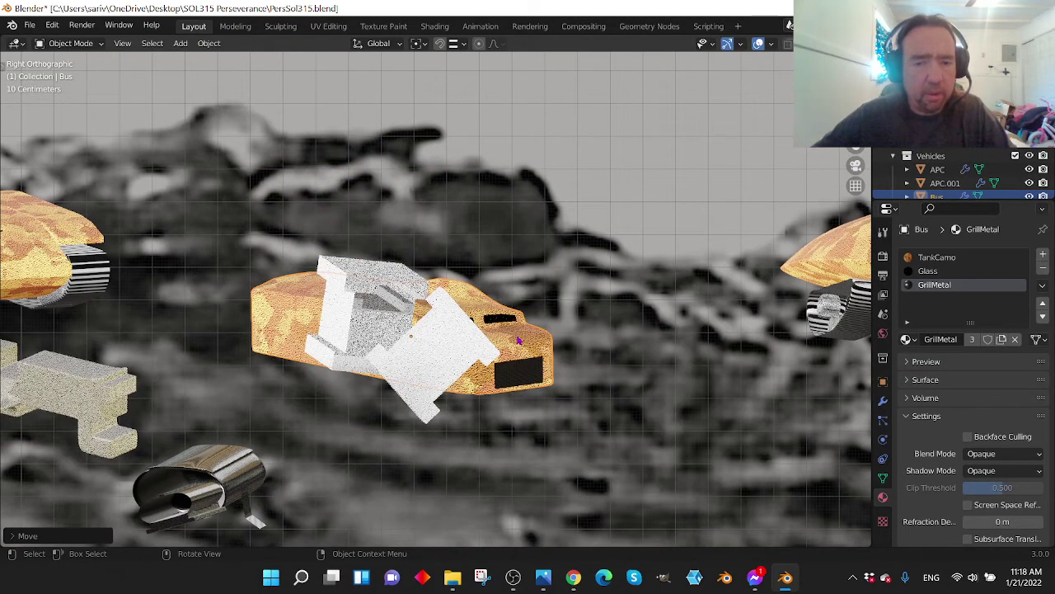
Step: Hide the white StrangeBox beneath the bus in the Outliner
{"action": "left_click", "coordinate": [346, 289]}
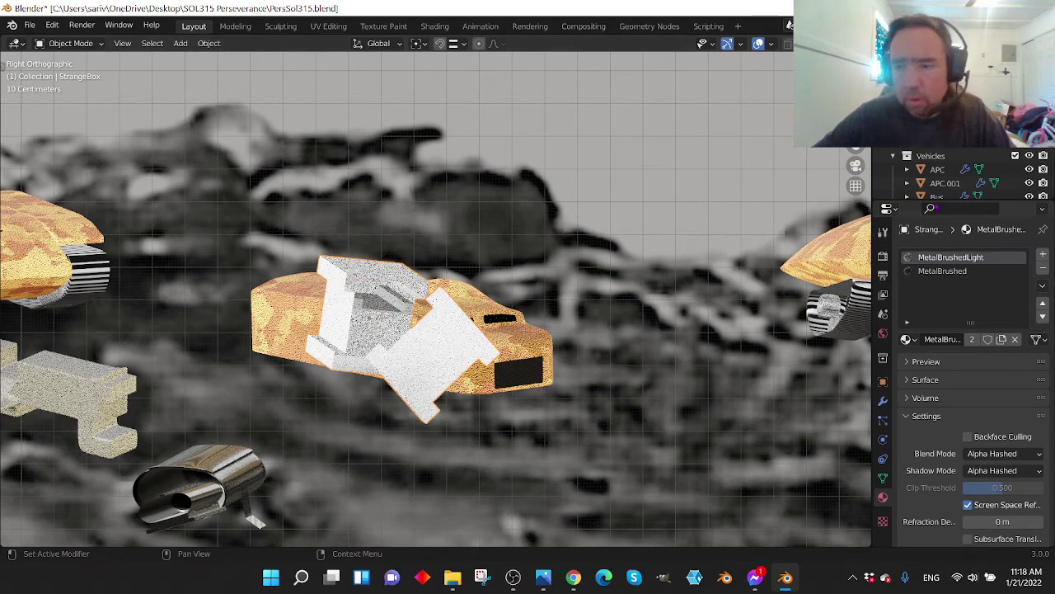
{"action": "scroll", "coordinate": [964, 175], "scroll_direction": "down", "scroll_amount": 8}
{"action": "scroll", "coordinate": [965, 176], "scroll_direction": "down", "scroll_amount": 10}
{"action": "left_click", "coordinate": [1029, 172]}
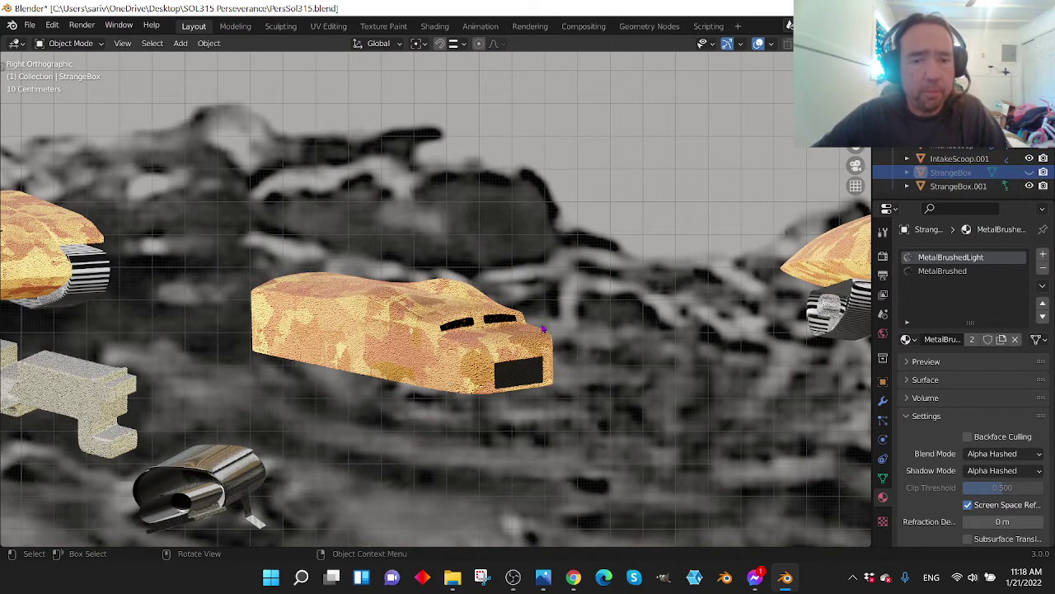
Step: Orbit around the vehicles to see the camo bus from the side and its windowed front
{"action": "middle_click_drag", "start_coordinate": [514, 305], "coordinate": [347, 275]}
{"action": "middle_click_drag", "start_coordinate": [281, 259], "coordinate": [319, 183]}
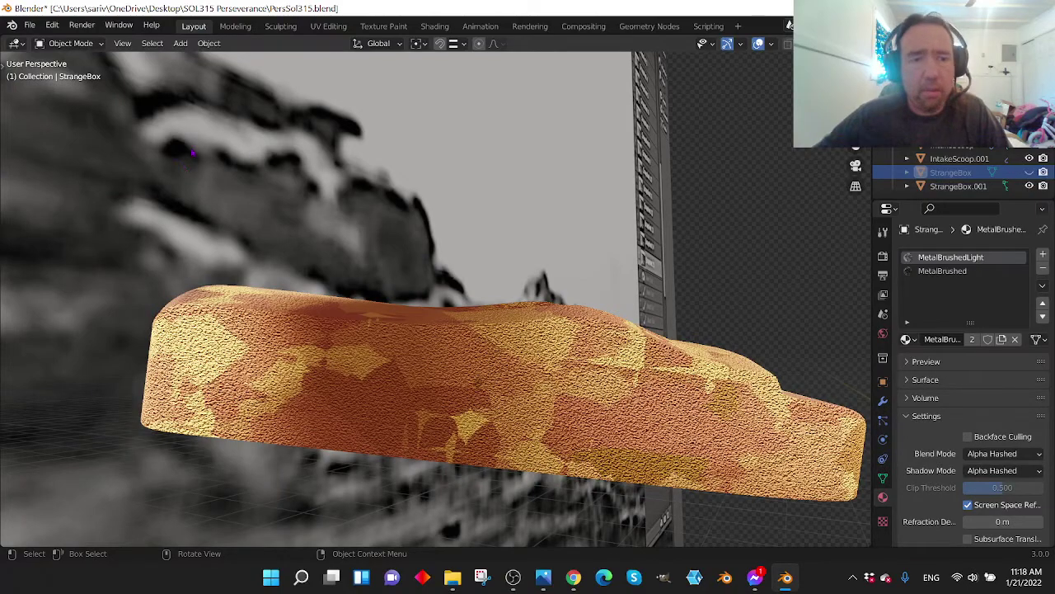
{"action": "middle_click_drag", "start_coordinate": [318, 202], "coordinate": [356, 216]}
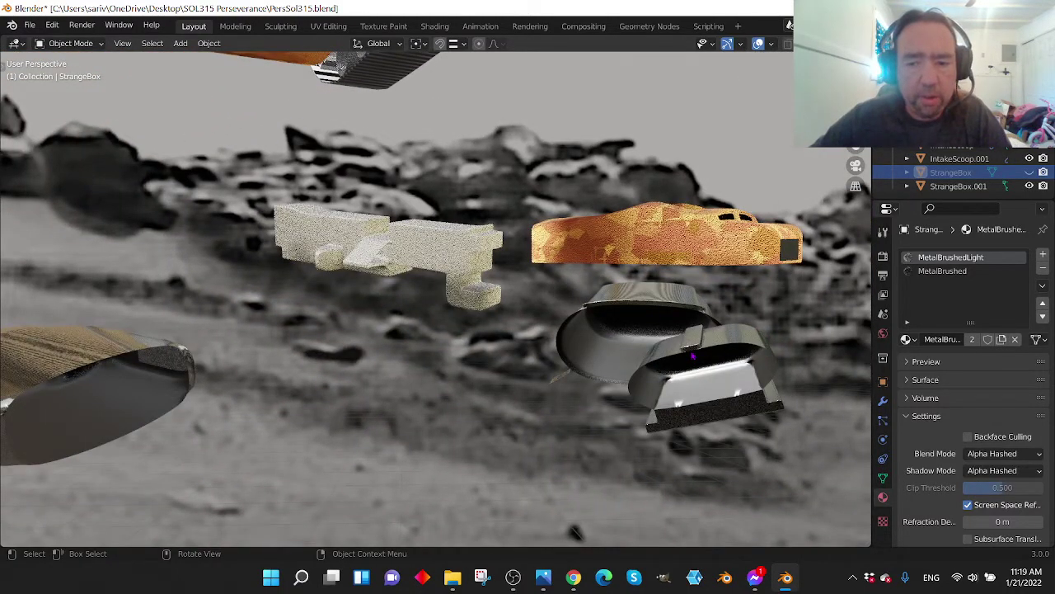
{"action": "left_click", "coordinate": [693, 359]}
{"action": "mouse_move", "coordinate": [693, 360]}
{"action": "middle_mouse_down"}
{"action": "mouse_move", "coordinate": [598, 365]}
{"action": "mouse_move", "coordinate": [697, 365]}
{"action": "mouse_move", "coordinate": [686, 365]}
{"action": "middle_mouse_up"}
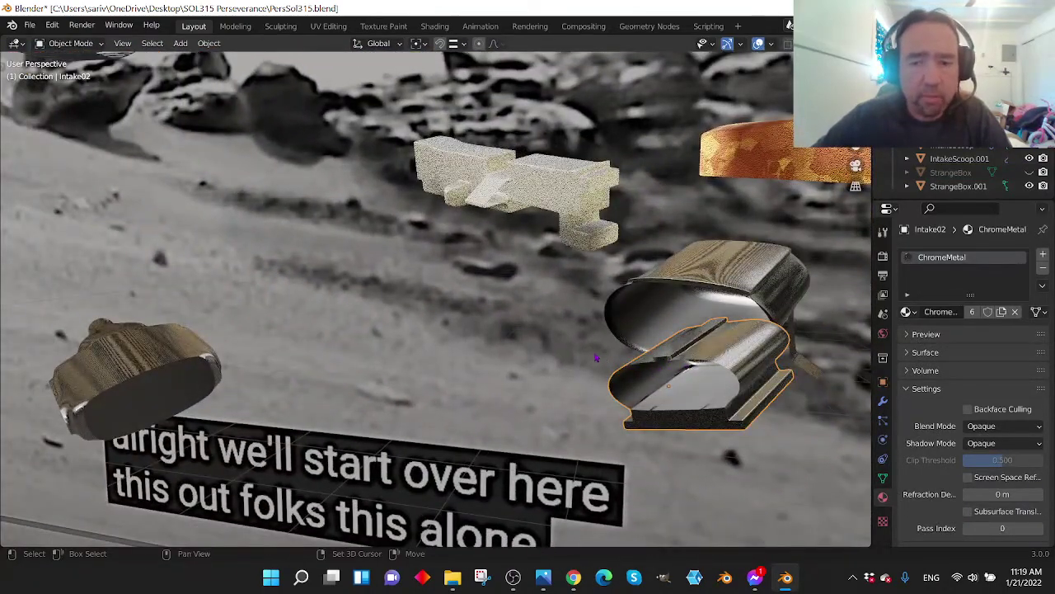
{"action": "left_click", "coordinate": [176, 386]}
{"action": "key", "text": "KP_Decimal"}
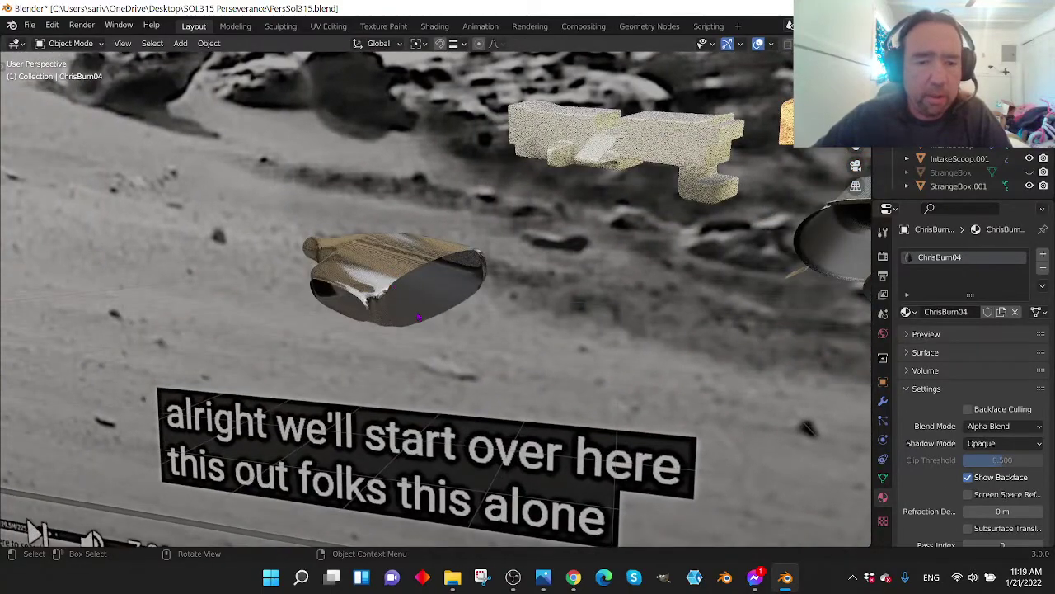
{"action": "left_click", "coordinate": [376, 285]}
{"action": "middle_click_drag", "start_coordinate": [376, 285], "coordinate": [498, 306]}
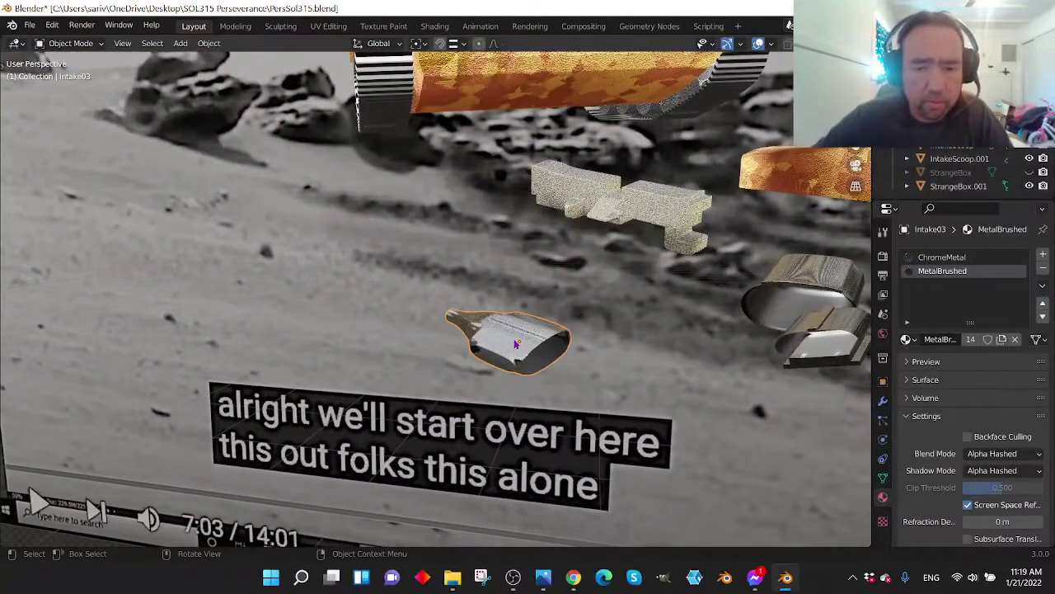
{"action": "middle_click_drag", "start_coordinate": [515, 345], "coordinate": [439, 318]}
Step: Switch to Right Orthographic and zoom in on the rocky terrain image
{"action": "scroll", "coordinate": [443, 320], "scroll_direction": "down", "scroll_amount": 6}
{"action": "scroll", "coordinate": [443, 320], "scroll_direction": "down", "scroll_amount": 3}
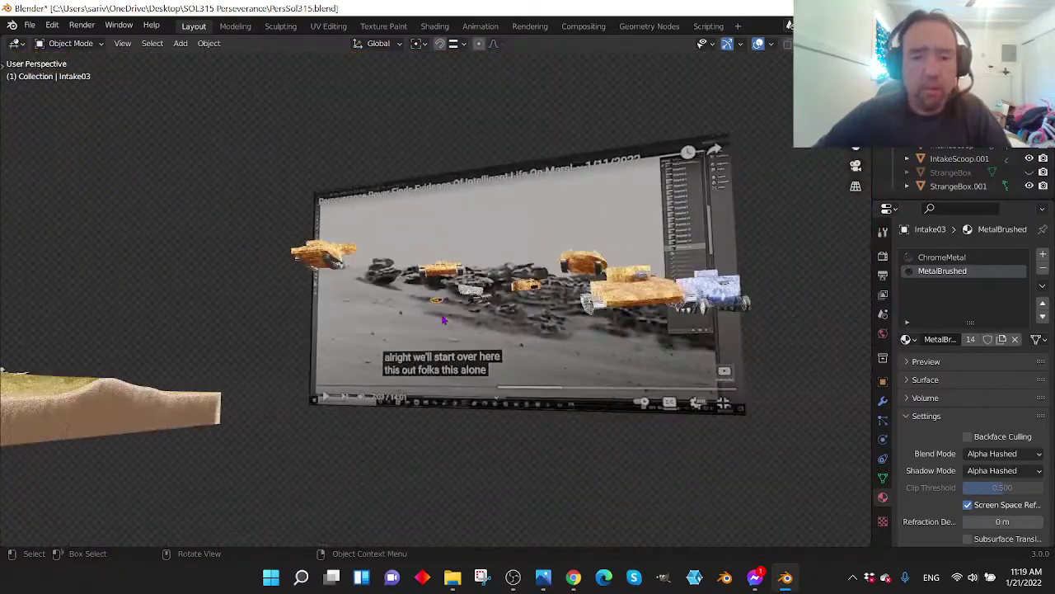
{"action": "key", "text": "KP_3"}
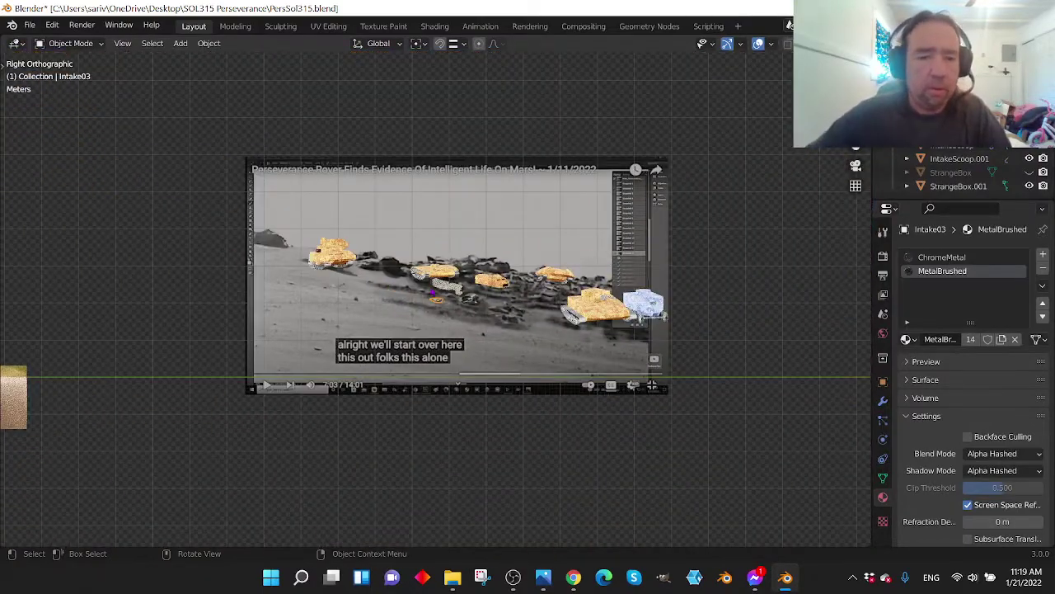
{"action": "scroll", "coordinate": [442, 319], "scroll_direction": "down", "scroll_amount": 4}
{"action": "scroll", "coordinate": [412, 330], "scroll_direction": "up", "scroll_amount": 4, "text": "ctrl"}
{"action": "scroll", "coordinate": [386, 336], "scroll_direction": "up", "scroll_amount": 3, "text": "ctrl"}
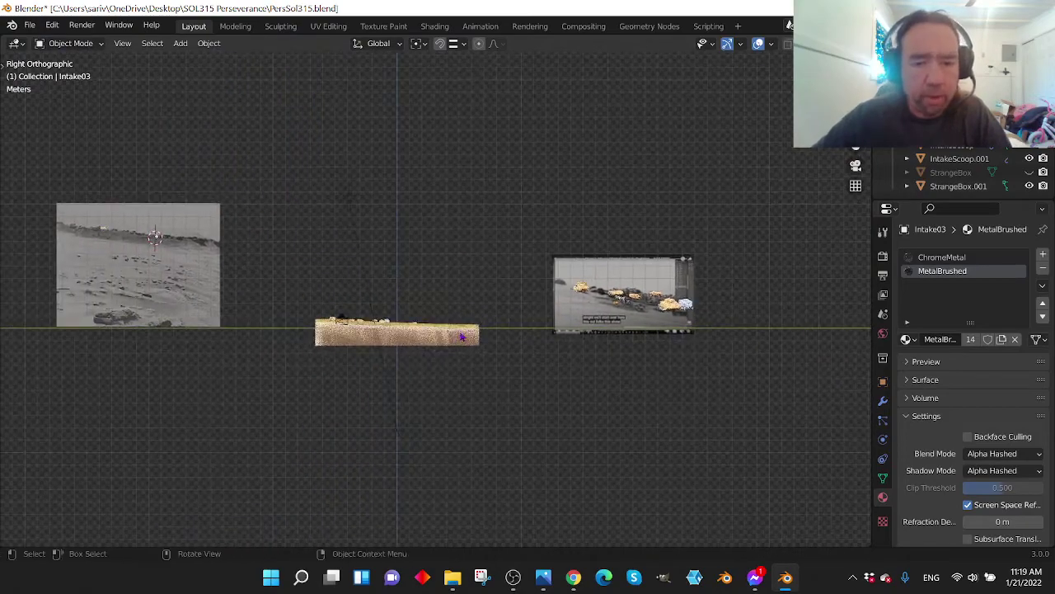
{"action": "scroll", "coordinate": [375, 342], "scroll_direction": "up", "scroll_amount": 1}
{"action": "scroll", "coordinate": [375, 330], "scroll_direction": "up", "scroll_amount": 8, "text": "ctrl"}
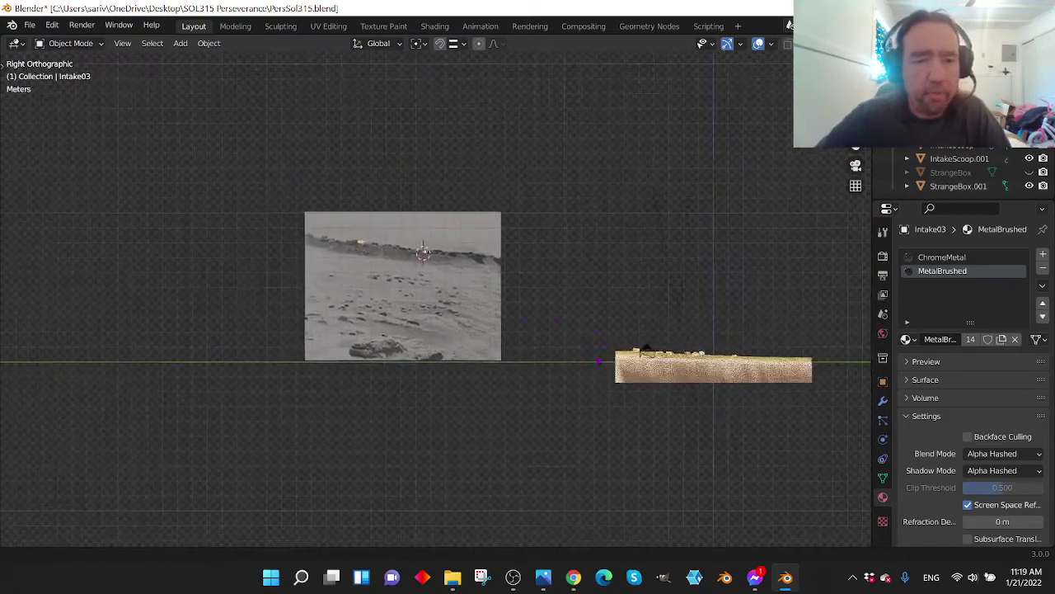
{"action": "scroll", "coordinate": [375, 329], "scroll_direction": "up", "scroll_amount": 5}
{"action": "scroll", "coordinate": [427, 287], "scroll_direction": "up", "scroll_amount": 2}
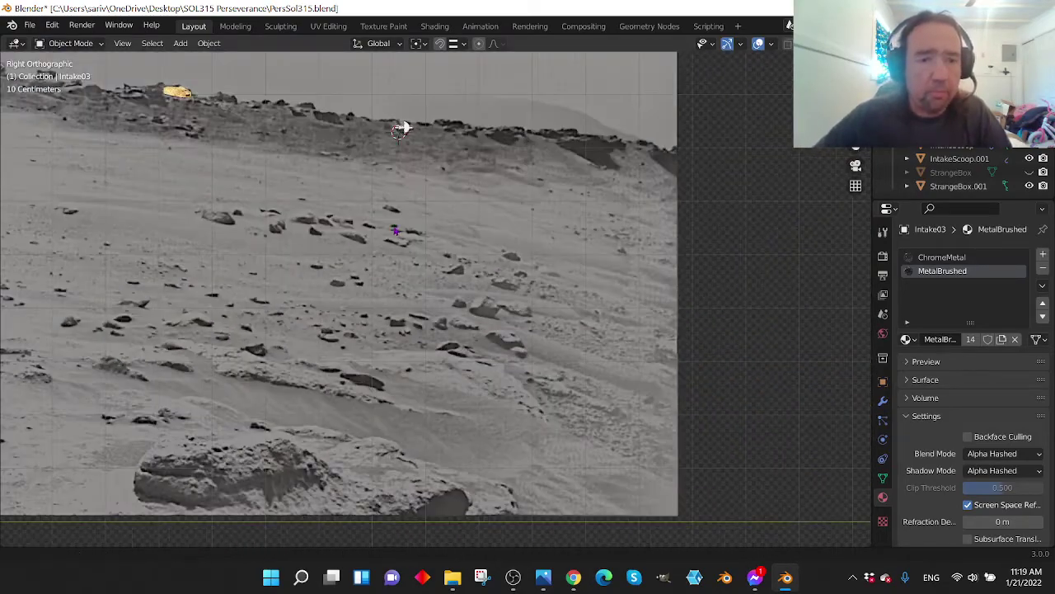
{"action": "middle_click_drag", "start_coordinate": [396, 231], "coordinate": [481, 324], "text": "shift"}
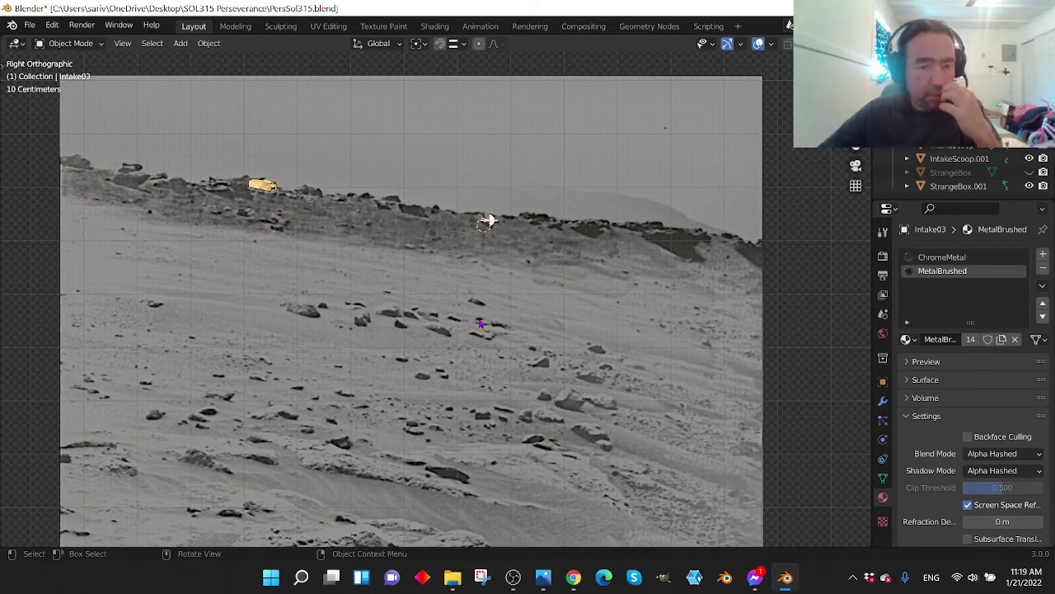
Step: Pan across the rocks down to the ridge until the camouflaged bus is in view
{"action": "scroll", "coordinate": [396, 262], "scroll_direction": "up", "scroll_amount": 3}
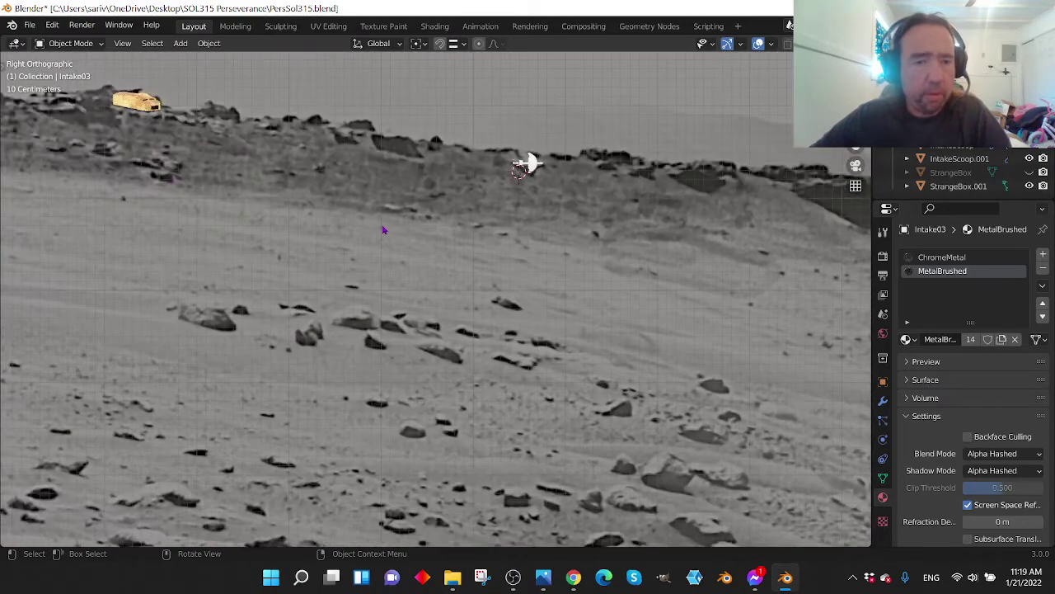
{"action": "middle_click_drag", "start_coordinate": [347, 224], "coordinate": [489, 338], "text": "shift"}
{"action": "middle_click_drag", "start_coordinate": [390, 275], "coordinate": [483, 330], "text": "shift"}
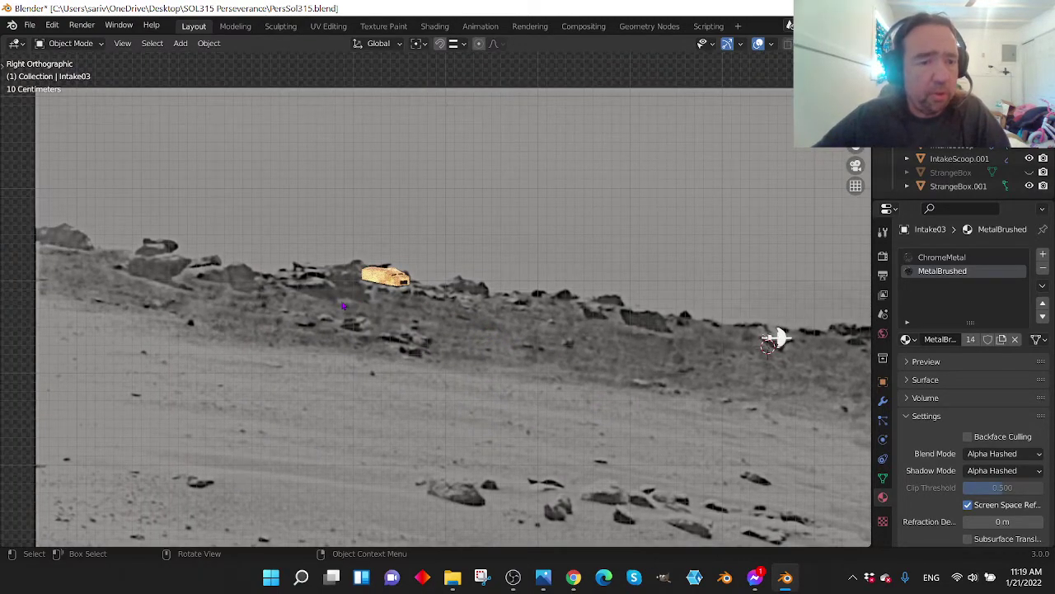
{"action": "scroll", "coordinate": [775, 338], "scroll_direction": "up", "scroll_amount": 2}
{"action": "middle_click_drag", "start_coordinate": [775, 338], "coordinate": [835, 343], "text": "shift"}
{"action": "scroll", "coordinate": [402, 321], "scroll_direction": "up", "scroll_amount": 3}
{"action": "middle_click_drag", "start_coordinate": [266, 288], "coordinate": [431, 346], "text": "shift"}
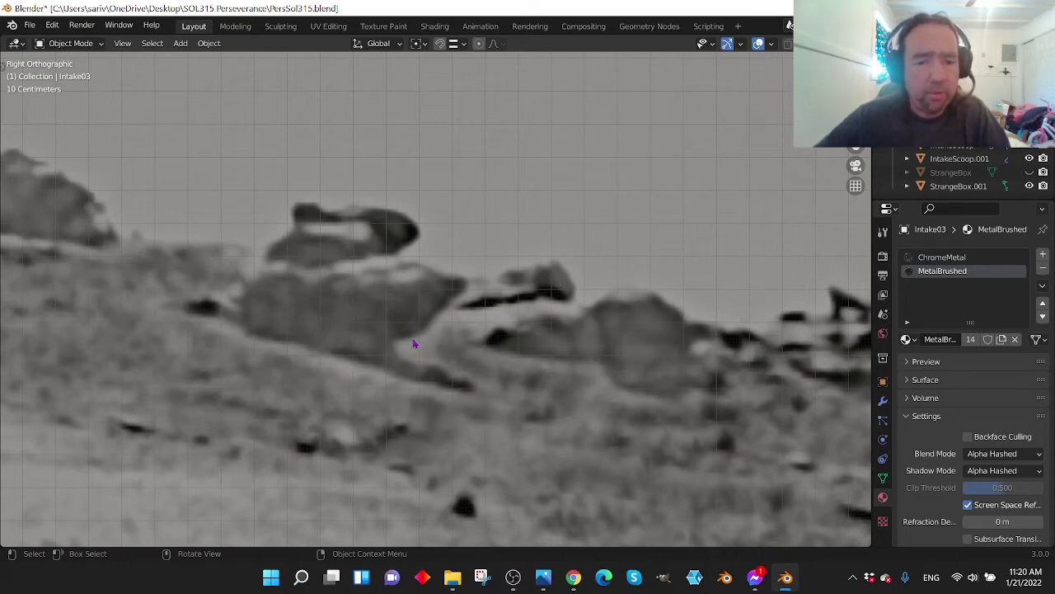
{"action": "scroll", "coordinate": [365, 285], "scroll_direction": "up", "scroll_amount": 1}
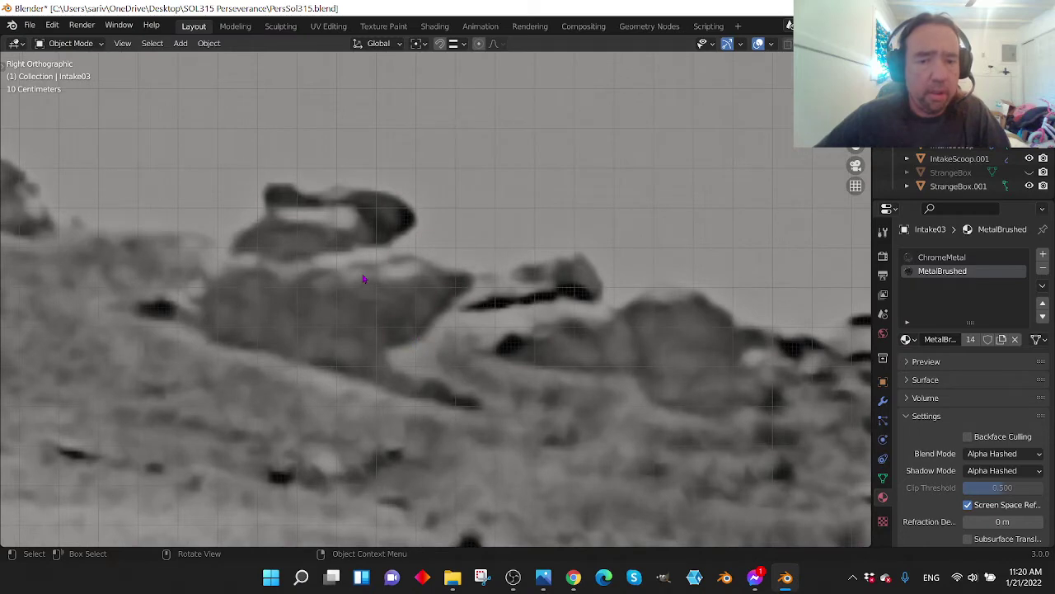
{"action": "scroll", "coordinate": [362, 279], "scroll_direction": "down", "scroll_amount": 2}
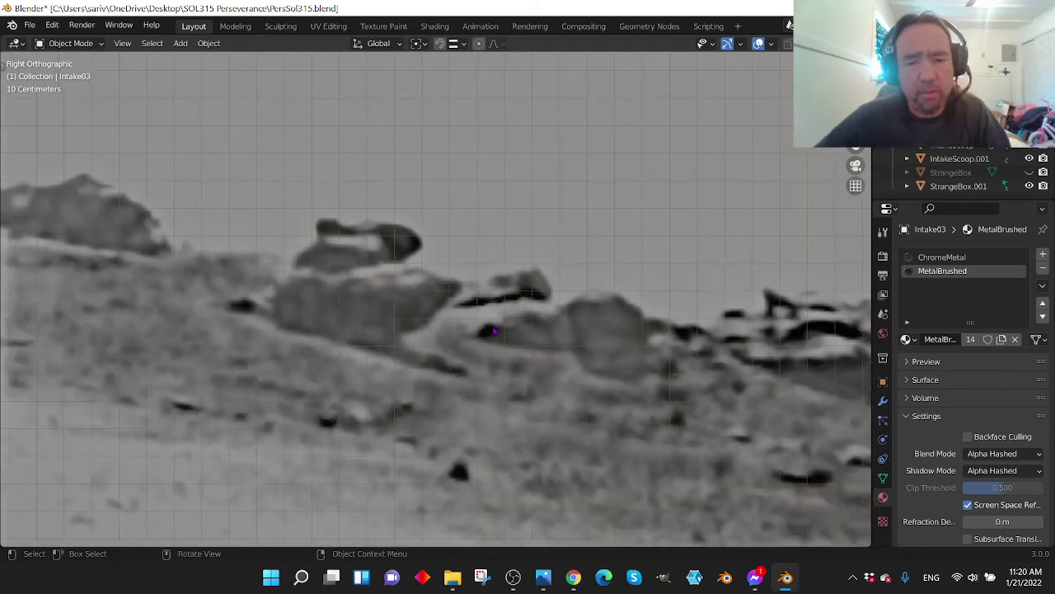
{"action": "middle_click_drag", "start_coordinate": [591, 359], "coordinate": [358, 387], "text": "shift"}
Step: Select Bus.001 and lower it vertically in front of the rocky backdrop
{"action": "scroll", "coordinate": [466, 412], "scroll_direction": "up", "scroll_amount": 3}
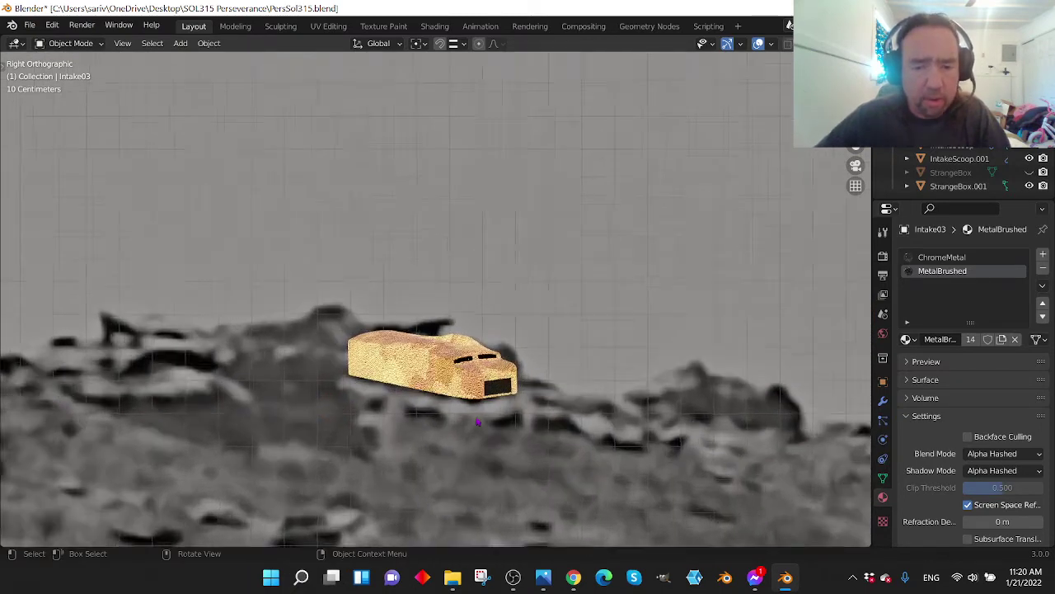
{"action": "left_click", "coordinate": [474, 414]}
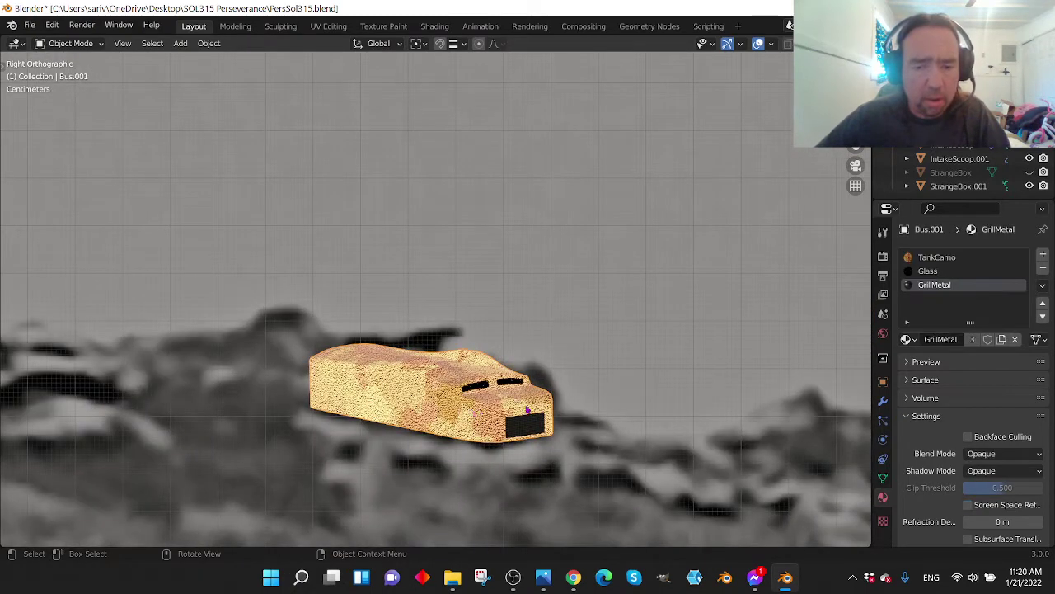
{"action": "left_click", "coordinate": [521, 412]}
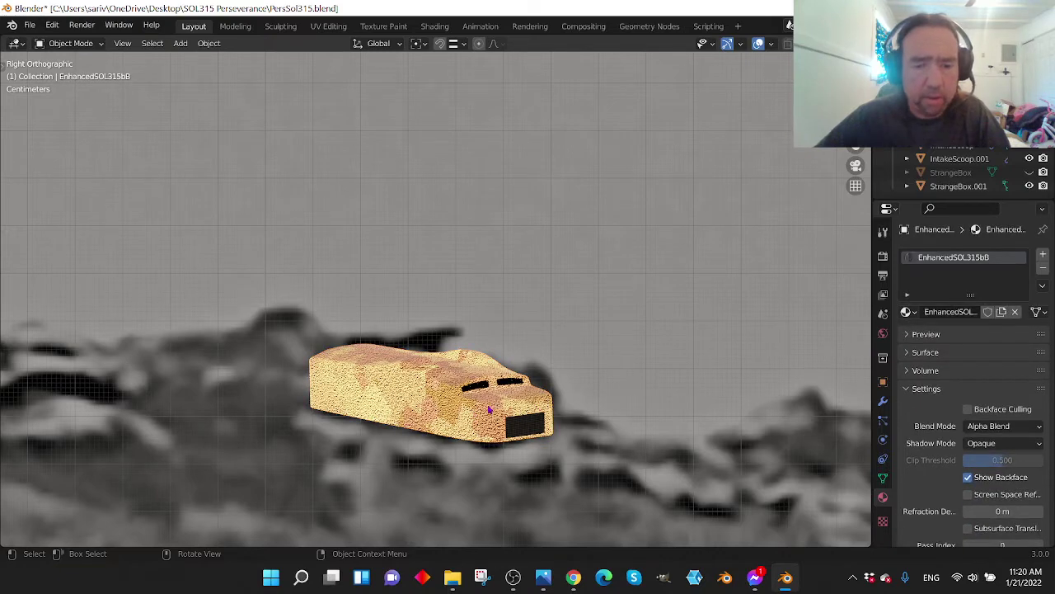
{"action": "left_click", "coordinate": [498, 408]}
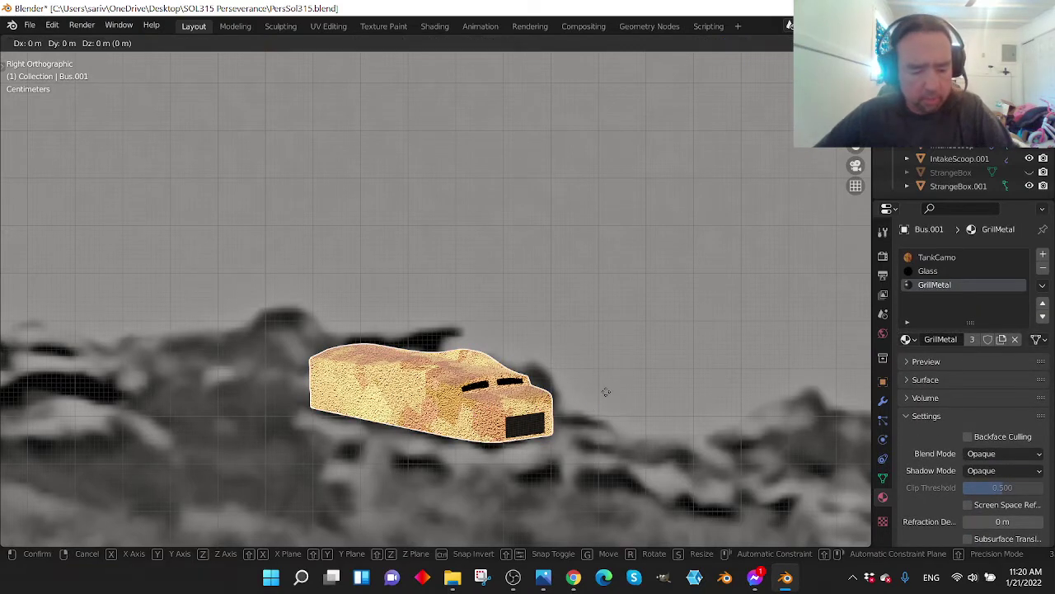
{"action": "key", "text": "g"}
{"action": "key", "text": "z"}
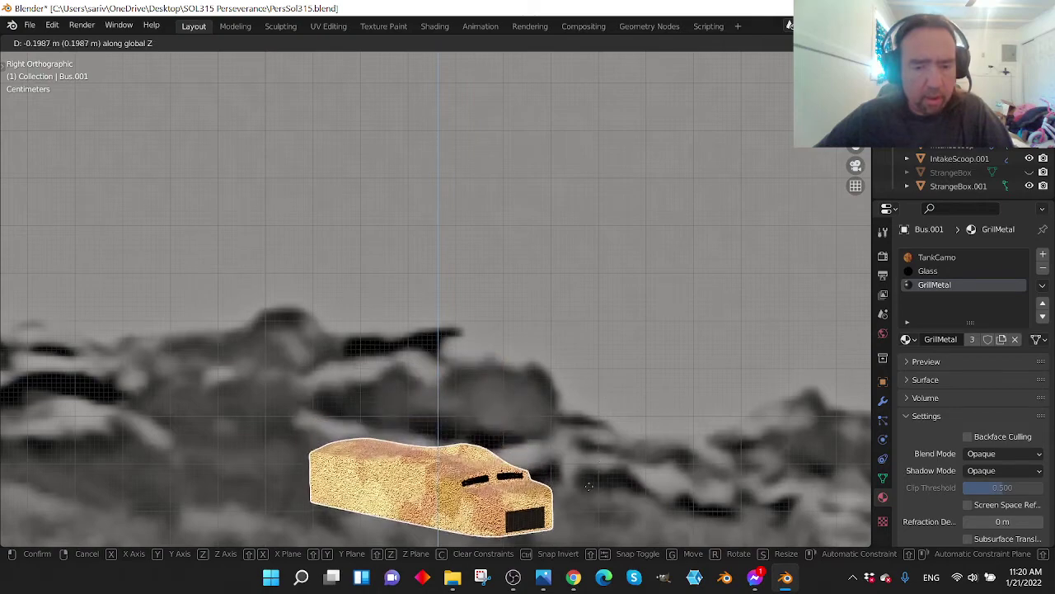
{"action": "left_click", "coordinate": [595, 482]}
Step: Orbit to check the bus from the front, then return to the side orthographic view
{"action": "middle_click_drag", "start_coordinate": [594, 482], "coordinate": [574, 325], "text": "shift"}
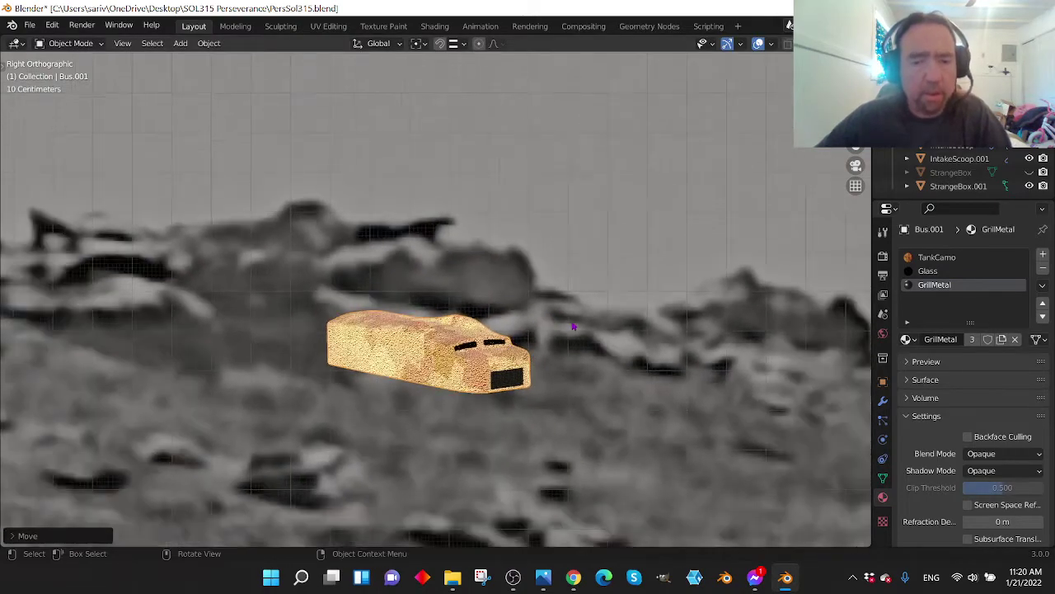
{"action": "scroll", "coordinate": [575, 325], "scroll_direction": "down", "scroll_amount": 2}
{"action": "scroll", "coordinate": [575, 325], "scroll_direction": "up", "scroll_amount": 2}
{"action": "scroll", "coordinate": [573, 327], "scroll_direction": "down", "scroll_amount": 2}
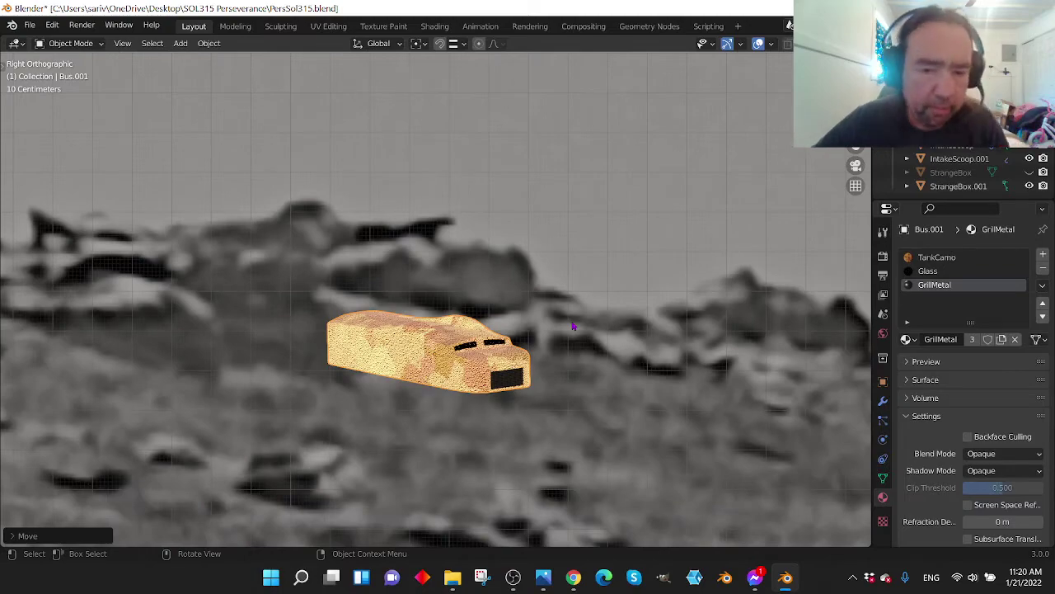
{"action": "mouse_move", "coordinate": [554, 350]}
{"action": "middle_mouse_down"}
{"action": "mouse_move", "coordinate": [491, 344]}
{"action": "mouse_move", "coordinate": [598, 336]}
{"action": "mouse_move", "coordinate": [568, 344]}
{"action": "middle_mouse_up"}
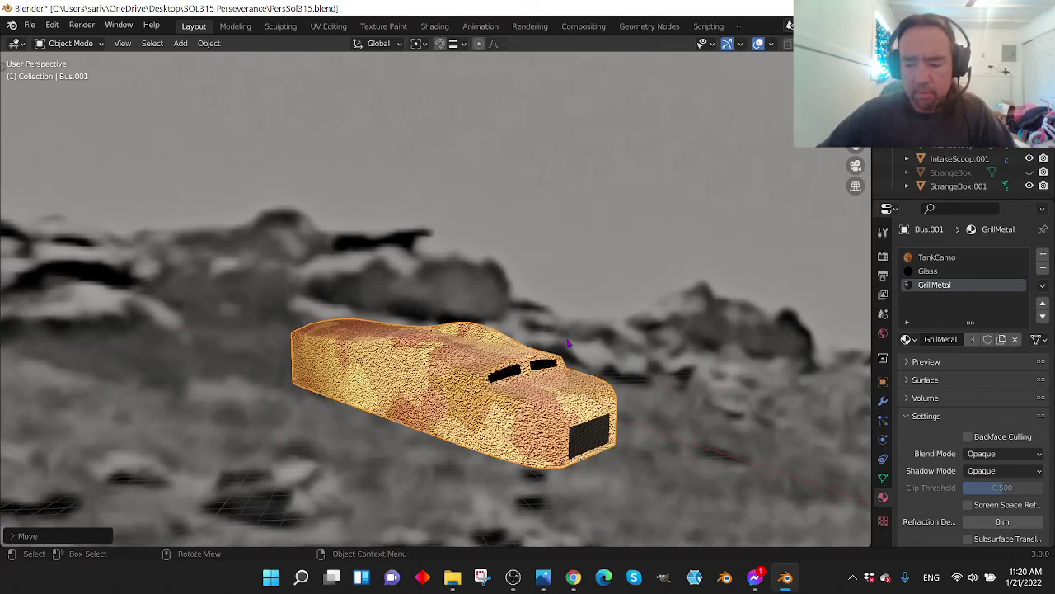
{"action": "key", "text": "KP_3"}
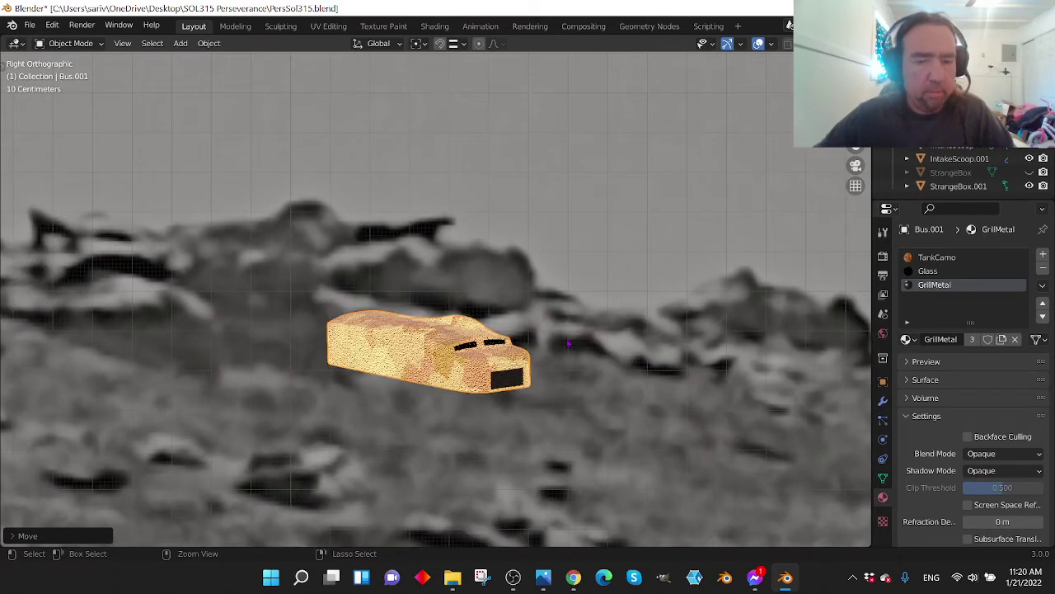
Step: Select the white drone and frame it in the side view
{"action": "scroll", "coordinate": [569, 343], "scroll_direction": "down", "scroll_amount": 5}
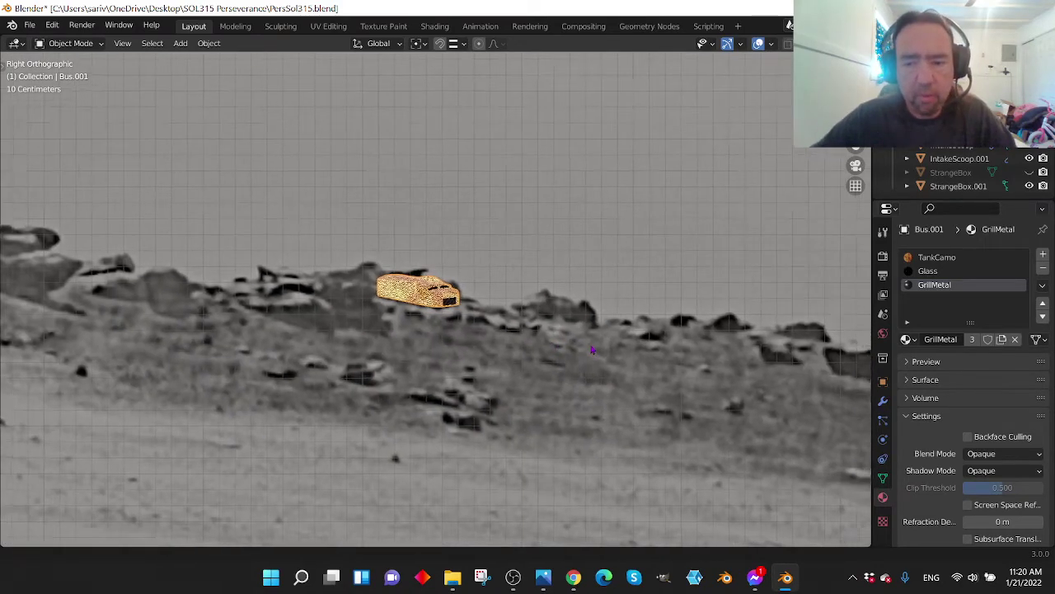
{"action": "key", "text": "space"}
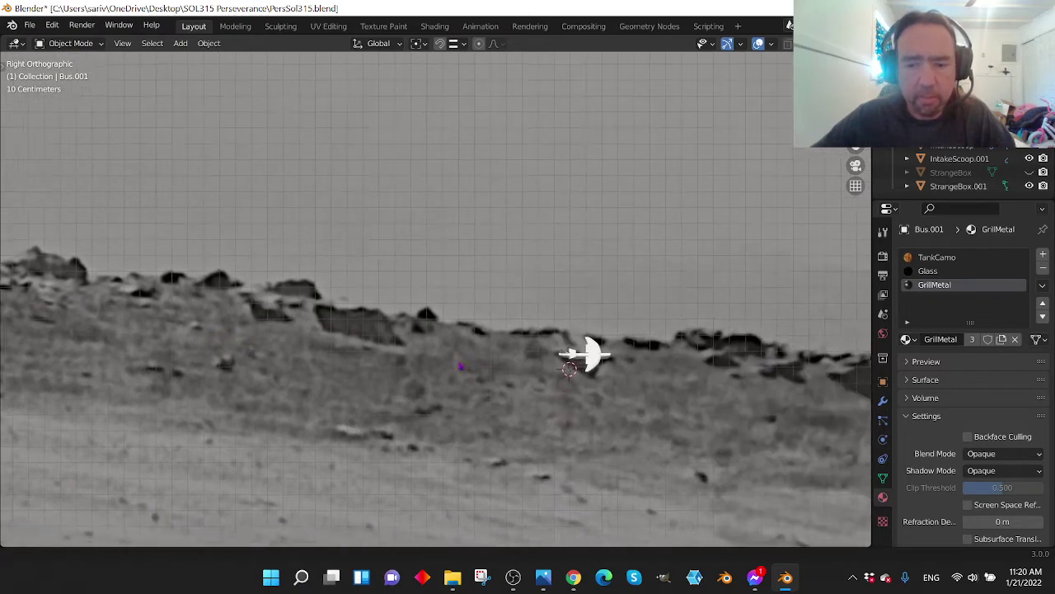
{"action": "scroll", "coordinate": [544, 371], "scroll_direction": "up", "scroll_amount": 4}
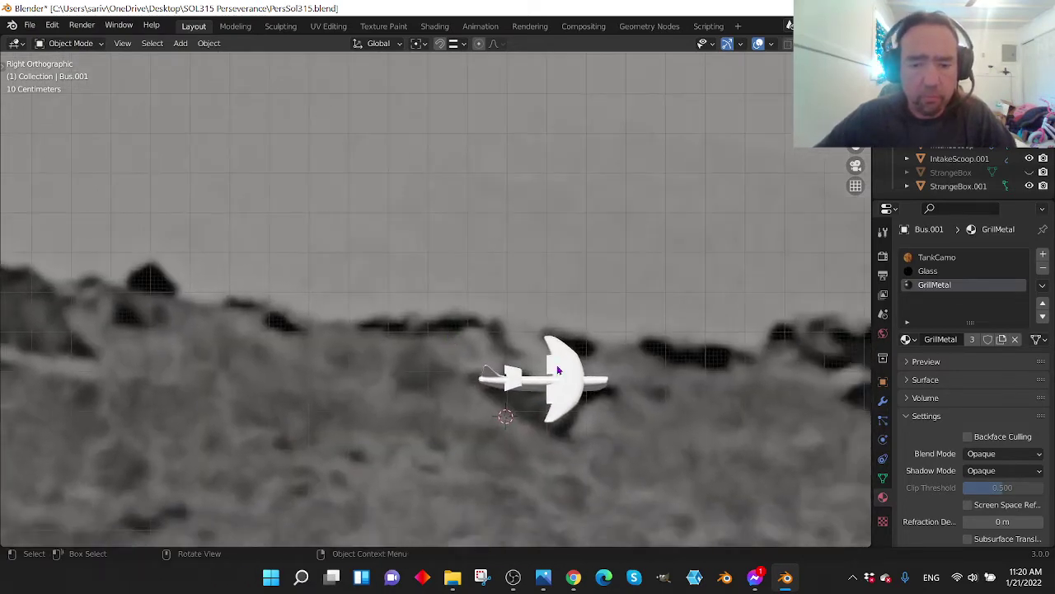
{"action": "left_click", "coordinate": [568, 383]}
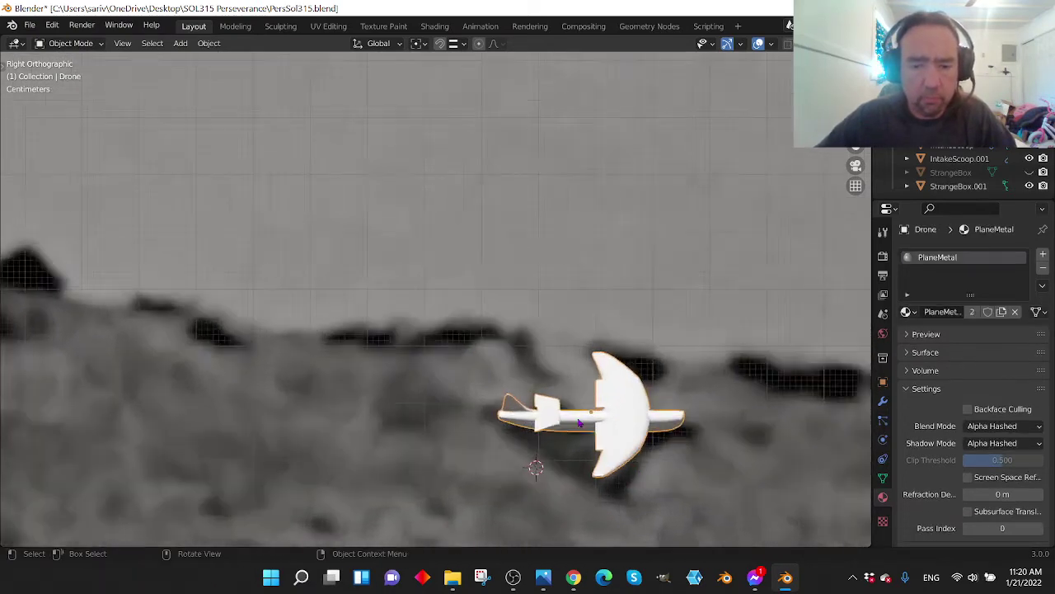
{"action": "middle_click_drag", "start_coordinate": [579, 423], "coordinate": [401, 306], "text": "shift"}
{"action": "scroll", "coordinate": [494, 381], "scroll_direction": "up", "scroll_amount": 2}
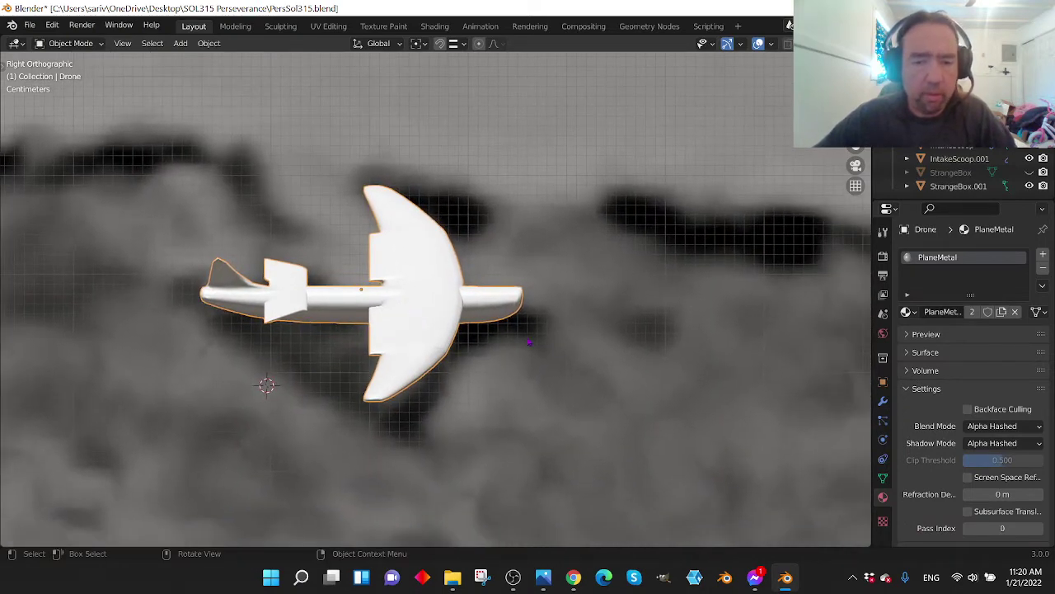
{"action": "middle_click_drag", "start_coordinate": [548, 327], "coordinate": [613, 255], "text": "shift"}
Step: Lower the drone about 0.23 m along the global Z axis
{"action": "key", "text": "g"}
{"action": "key", "text": "z"}
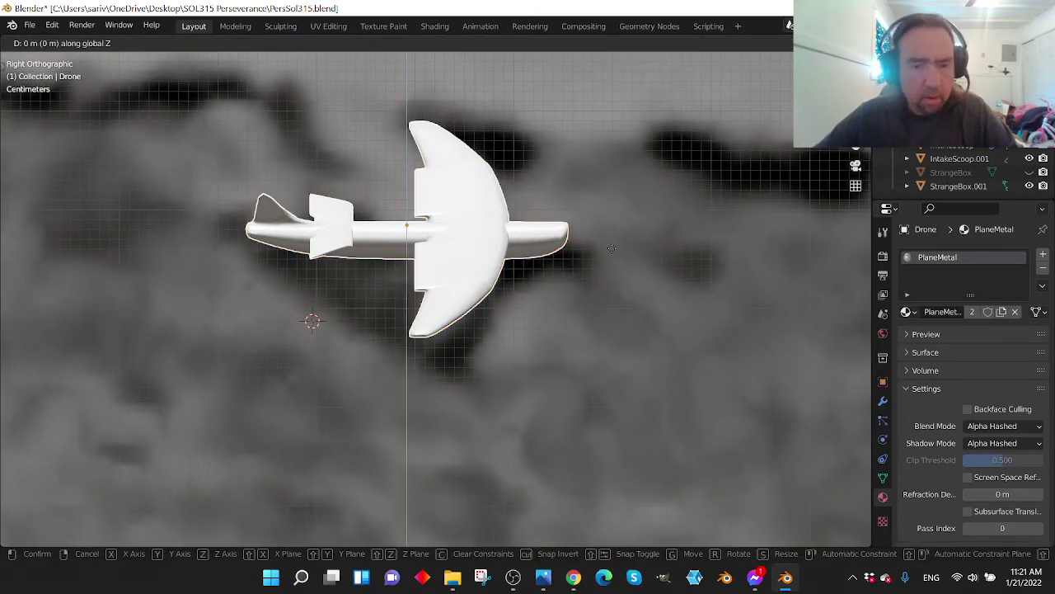
{"action": "left_click", "coordinate": [603, 451]}
{"action": "scroll", "coordinate": [573, 386], "scroll_direction": "down", "scroll_amount": 3}
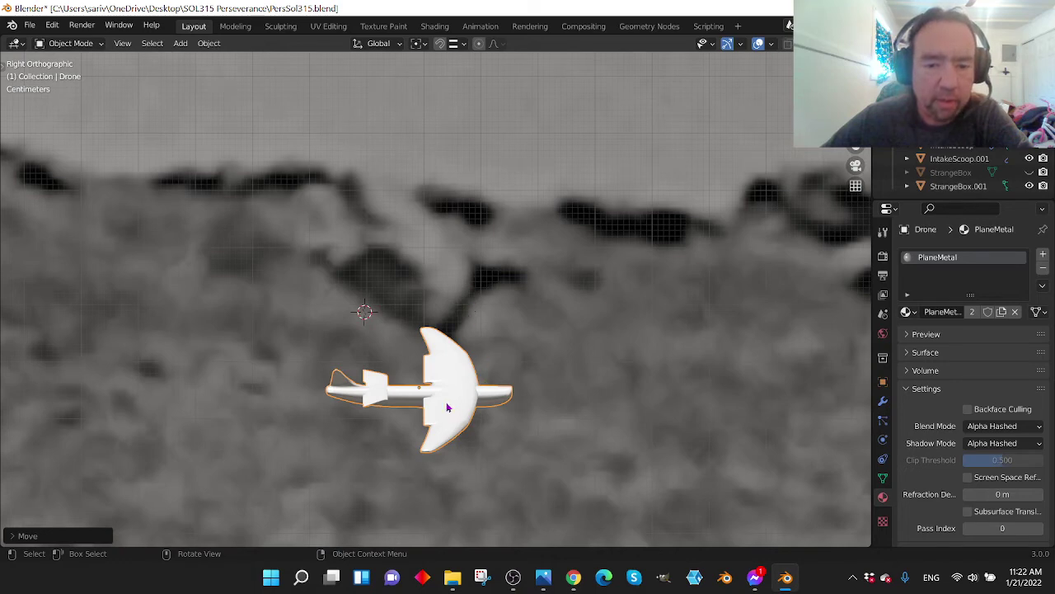
{"action": "scroll", "coordinate": [464, 437], "scroll_direction": "up", "scroll_amount": 5}
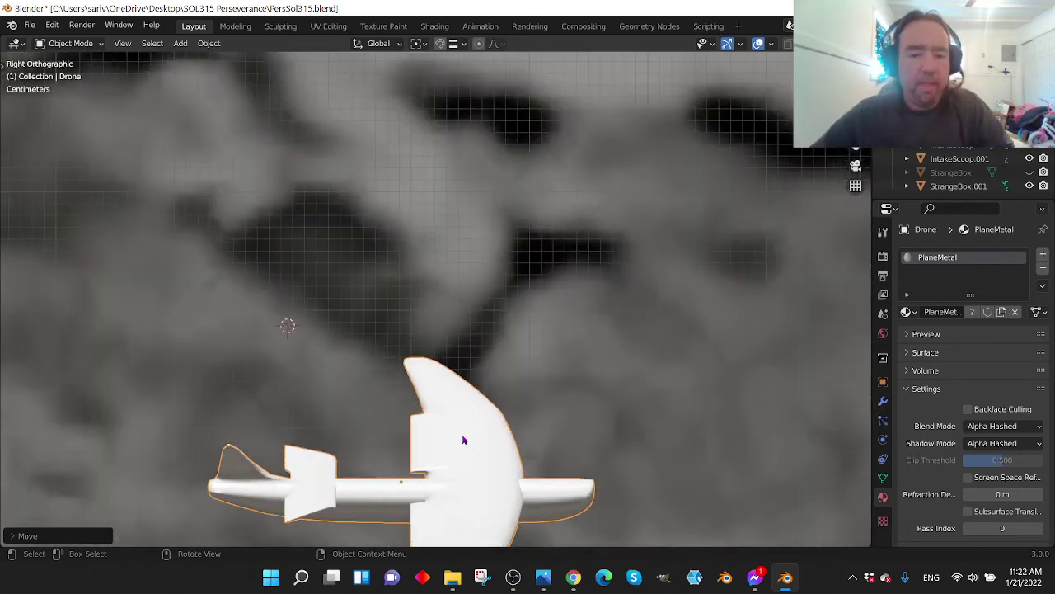
{"action": "middle_click_drag", "start_coordinate": [464, 433], "coordinate": [452, 265], "text": "shift"}
{"action": "scroll", "coordinate": [470, 281], "scroll_direction": "up", "scroll_amount": 3}
{"action": "scroll", "coordinate": [475, 263], "scroll_direction": "down", "scroll_amount": 1}
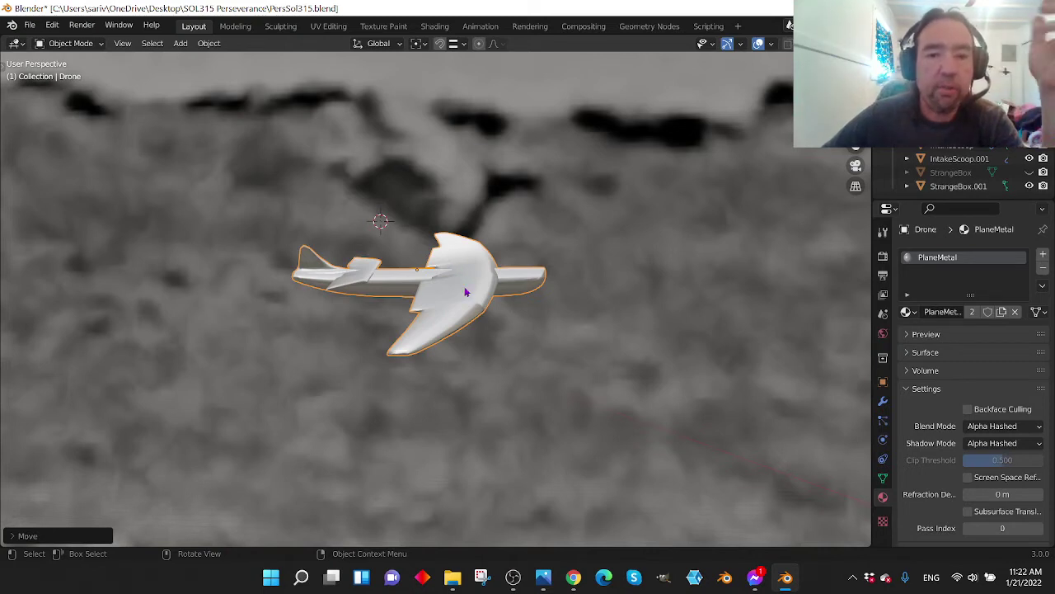
{"action": "middle_click_drag", "start_coordinate": [465, 292], "coordinate": [456, 297]}
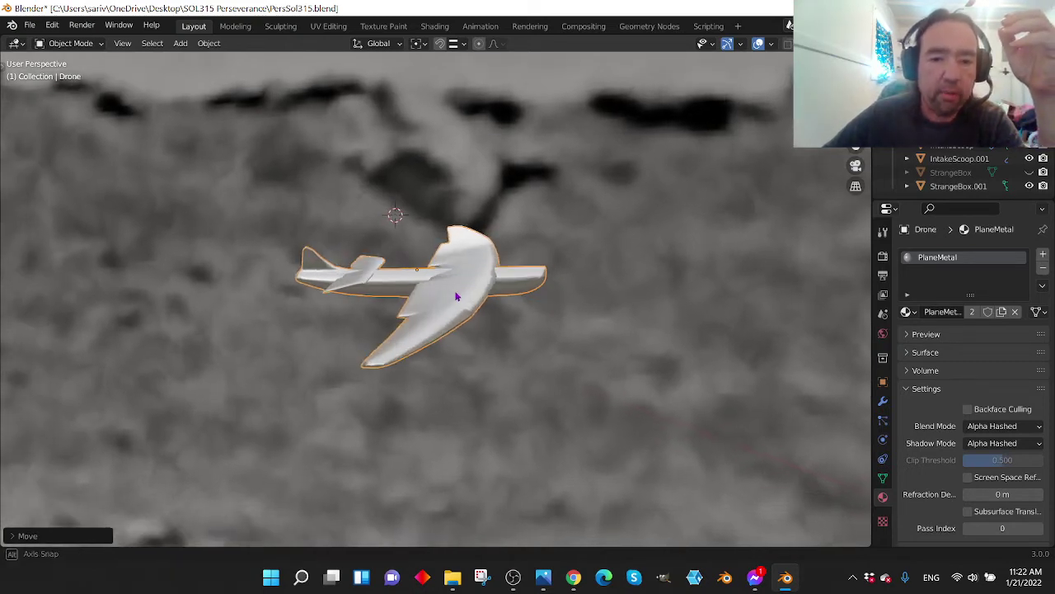
{"action": "scroll", "coordinate": [457, 292], "scroll_direction": "down", "scroll_amount": 3}
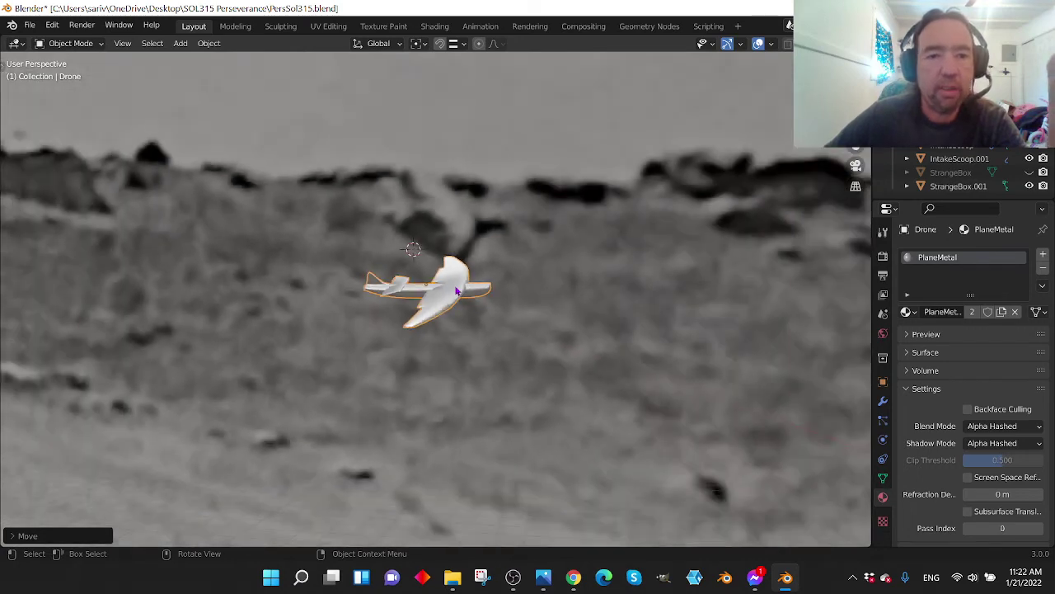
{"action": "scroll", "coordinate": [456, 290], "scroll_direction": "down", "scroll_amount": 3}
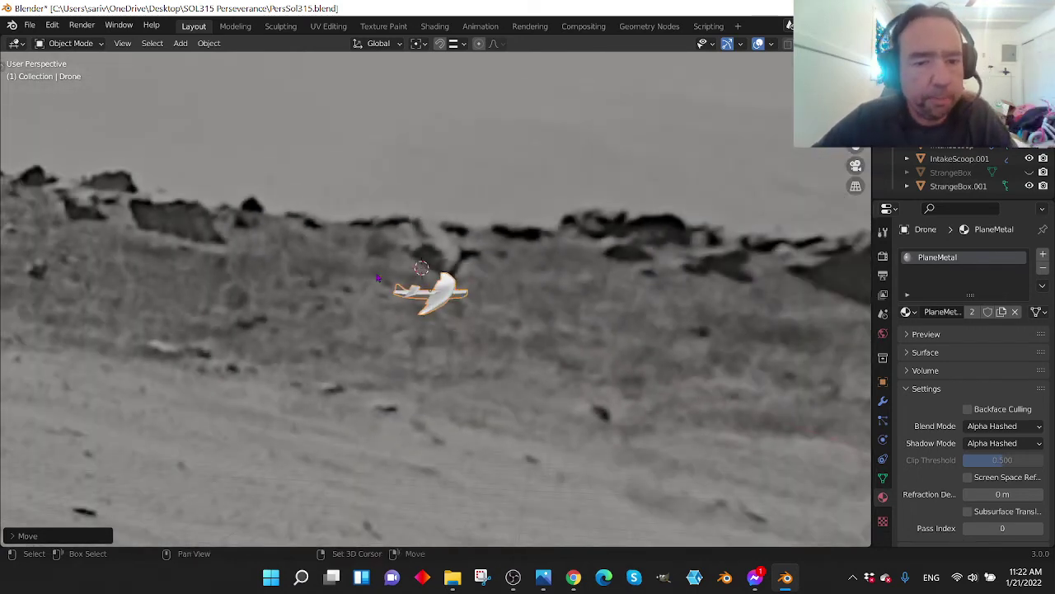
{"action": "middle_click_drag", "start_coordinate": [375, 278], "coordinate": [570, 297]}
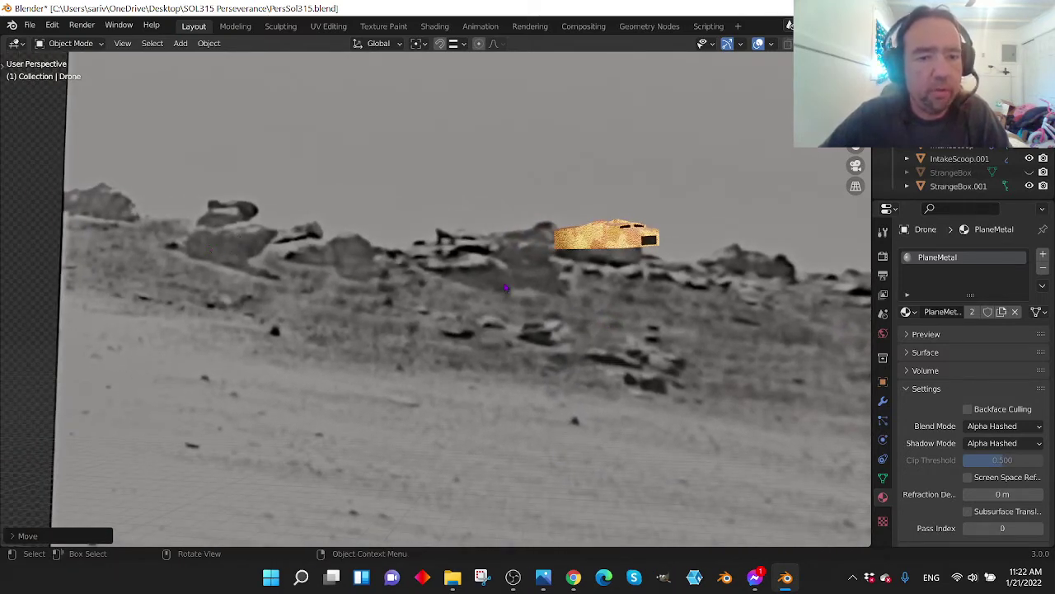
{"action": "middle_click_drag", "start_coordinate": [525, 290], "coordinate": [501, 308]}
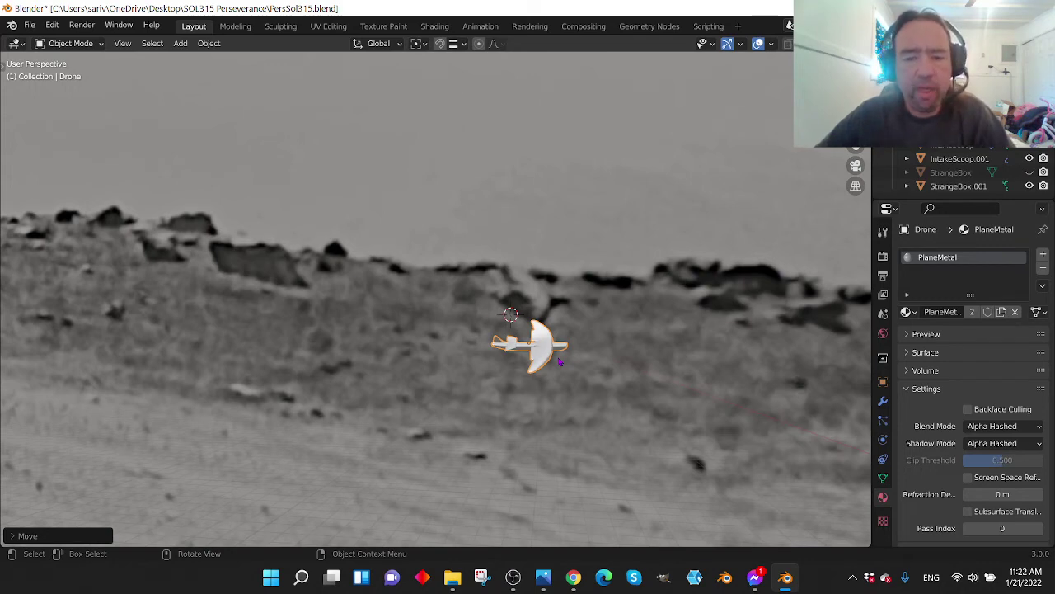
{"action": "scroll", "coordinate": [559, 361], "scroll_direction": "up", "scroll_amount": 4}
{"action": "middle_click_drag", "start_coordinate": [558, 358], "coordinate": [408, 292], "text": "shift"}
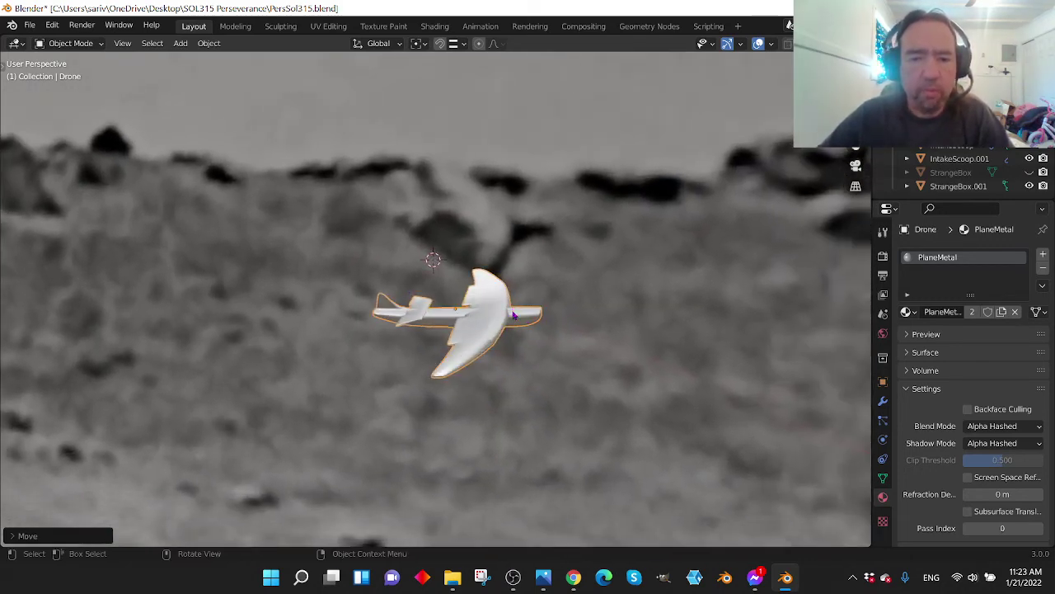
{"action": "scroll", "coordinate": [514, 341], "scroll_direction": "up", "scroll_amount": 2}
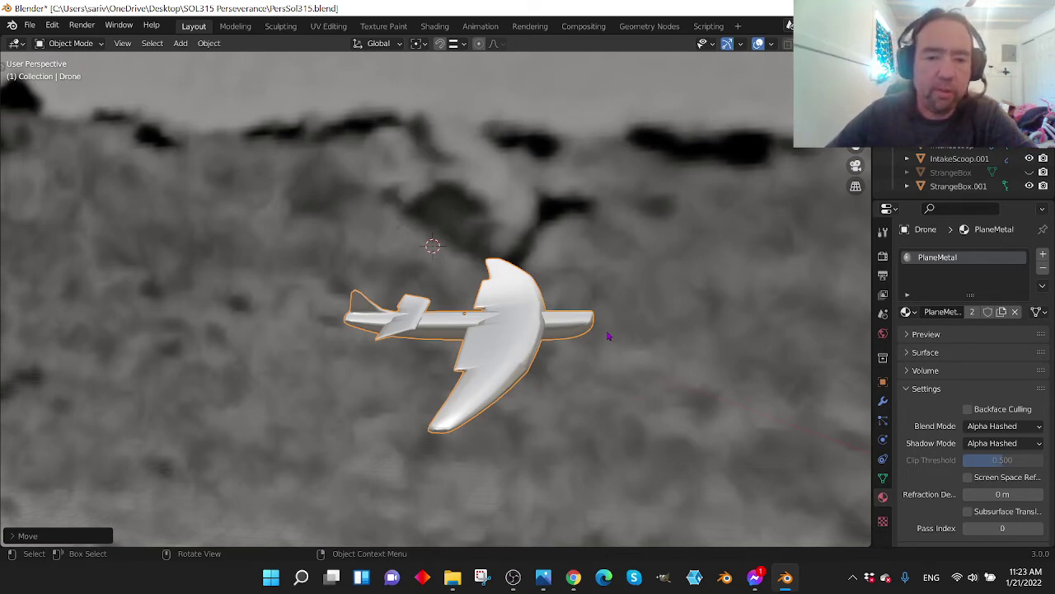
{"action": "middle_click_drag", "start_coordinate": [526, 333], "coordinate": [518, 296]}
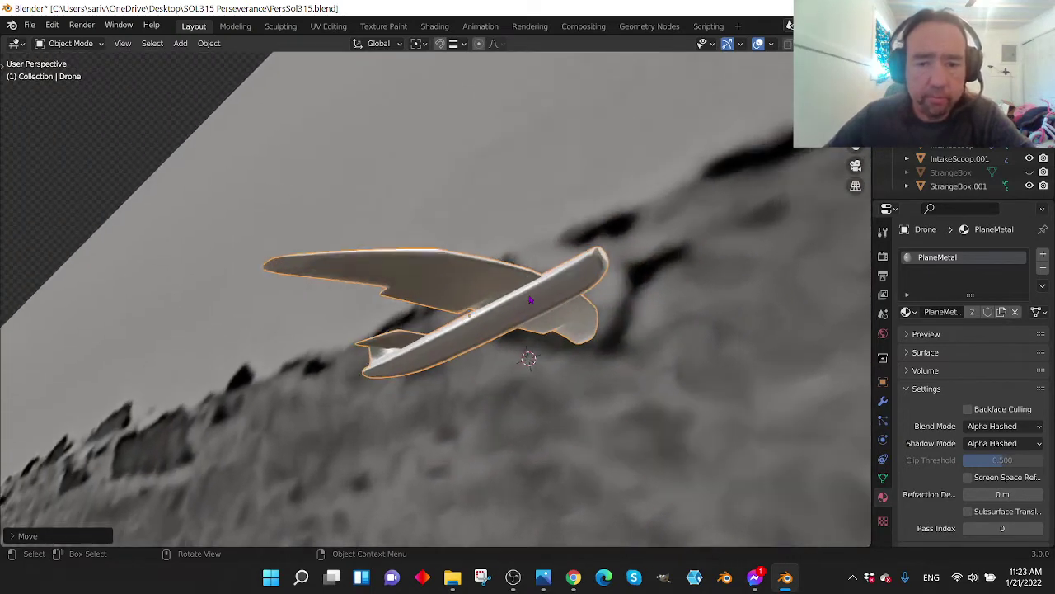
{"action": "scroll", "coordinate": [531, 300], "scroll_direction": "up", "scroll_amount": 1}
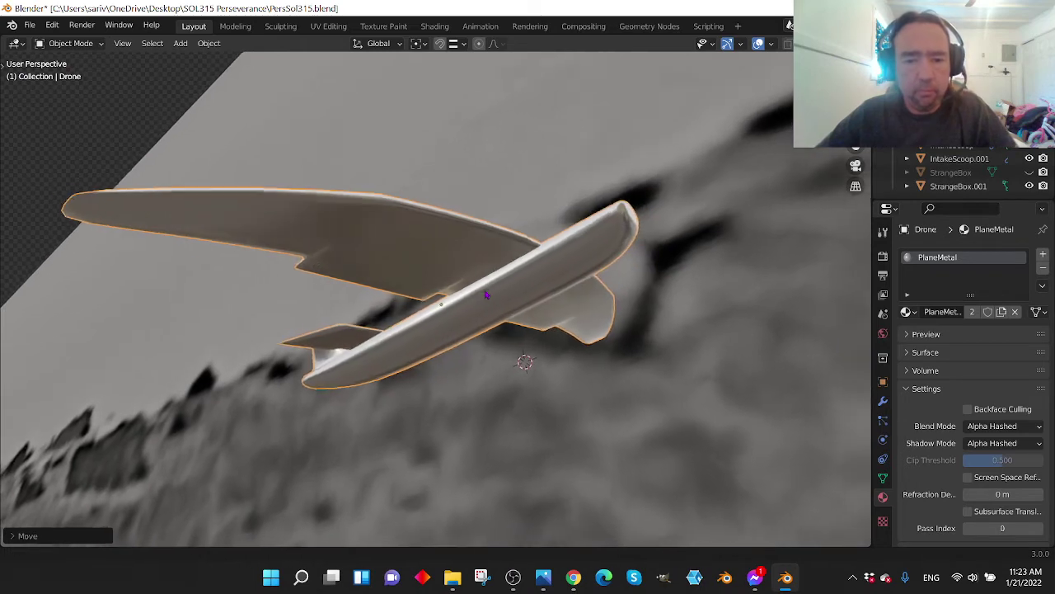
{"action": "middle_click_drag", "start_coordinate": [484, 294], "coordinate": [524, 345]}
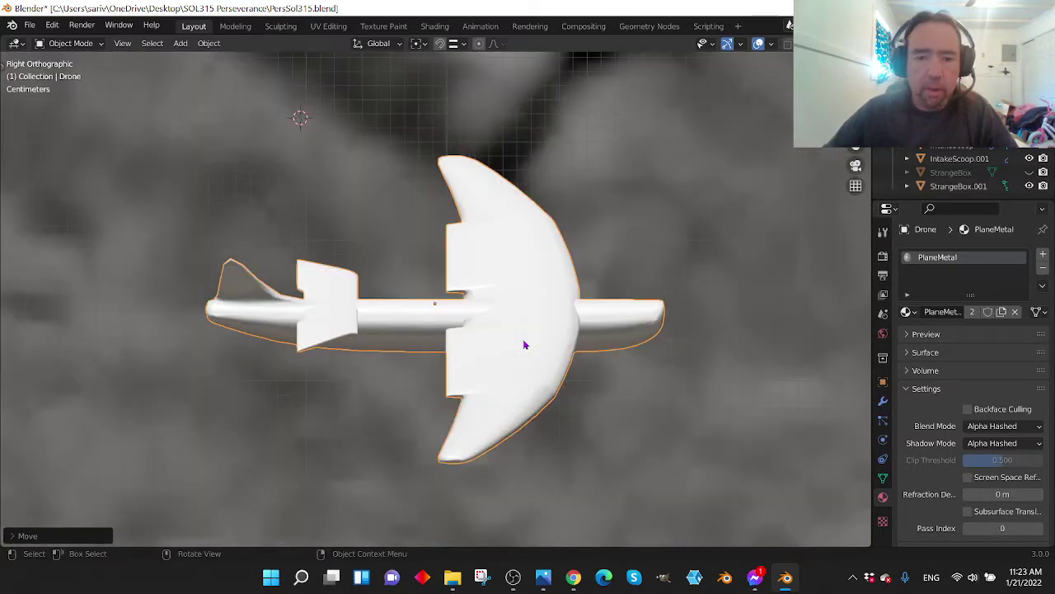
{"action": "scroll", "coordinate": [524, 344], "scroll_direction": "down", "scroll_amount": 4}
{"action": "scroll", "coordinate": [524, 353], "scroll_direction": "down", "scroll_amount": 4, "text": "ctrl"}
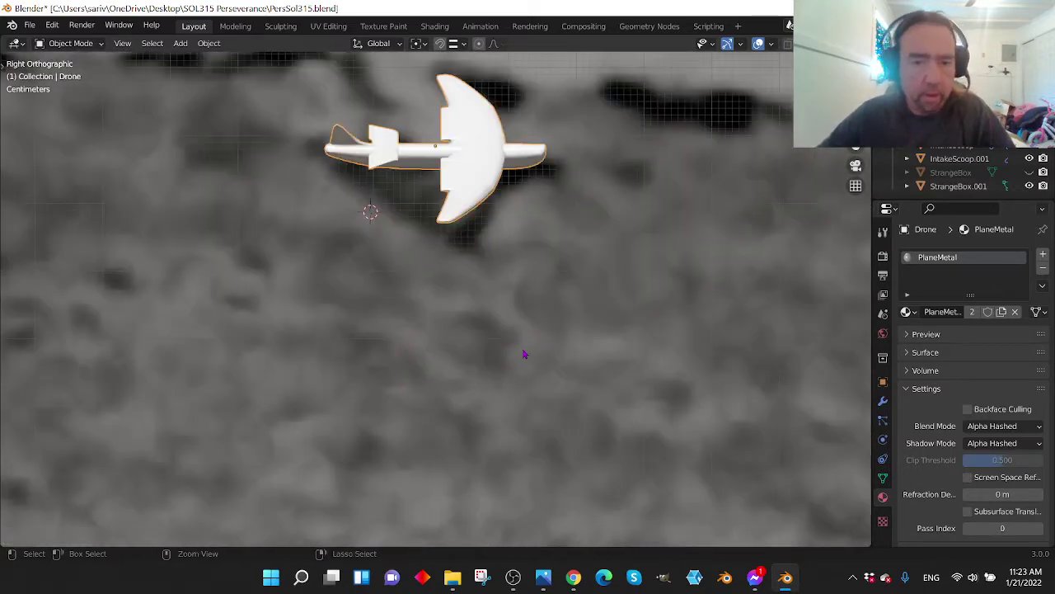
{"action": "scroll", "coordinate": [530, 248], "scroll_direction": "down", "scroll_amount": 4}
{"action": "scroll", "coordinate": [529, 253], "scroll_direction": "down", "scroll_amount": 1}
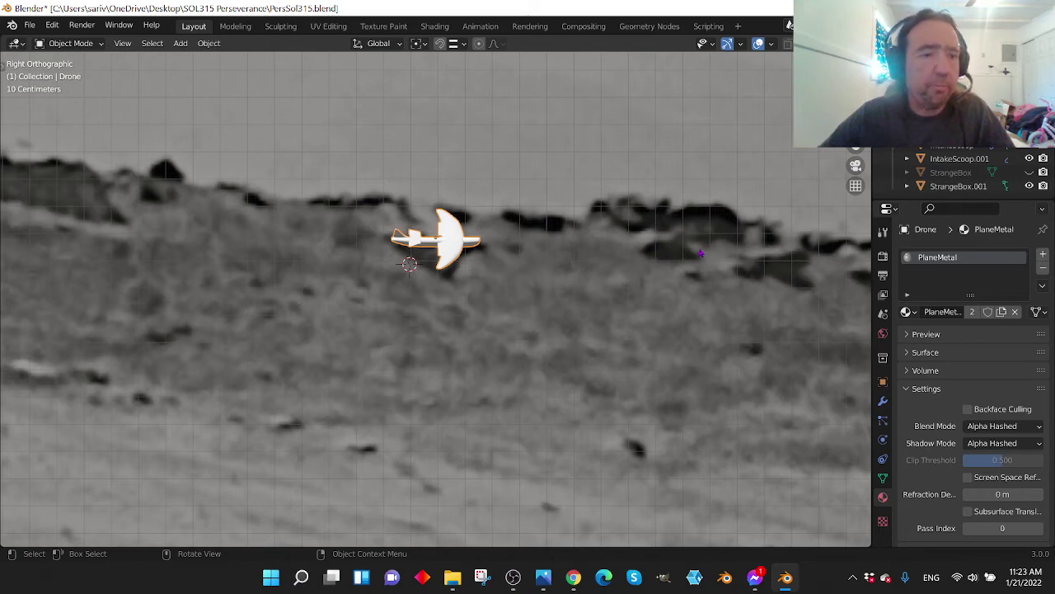
Step: Zoom out, select TerrainSOL315 and orbit it into User Perspective
{"action": "scroll", "coordinate": [697, 254], "scroll_direction": "down", "scroll_amount": 6}
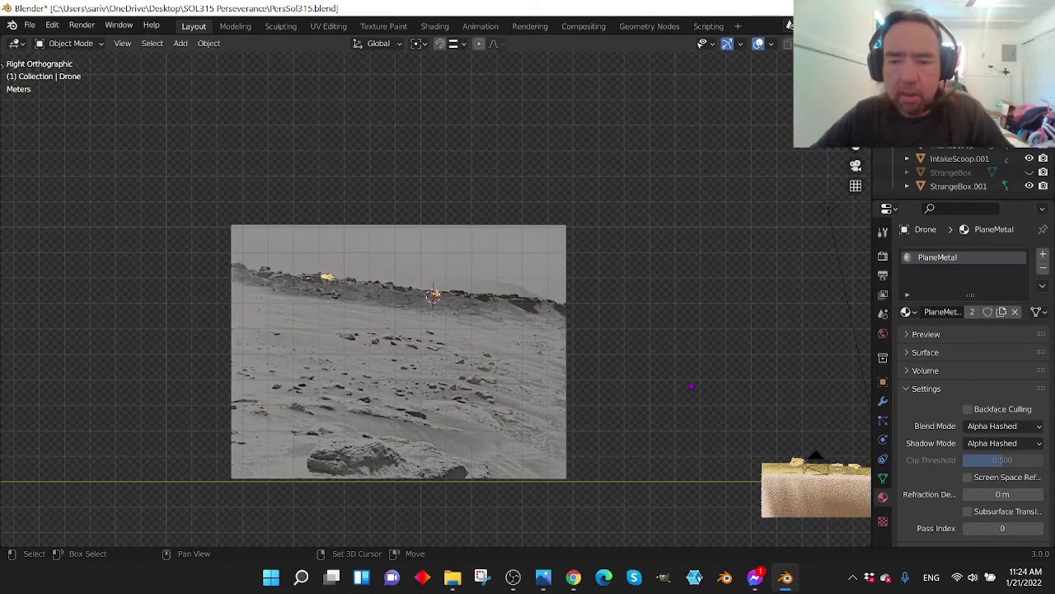
{"action": "middle_click_drag", "start_coordinate": [640, 343], "coordinate": [351, 228], "text": "shift"}
{"action": "left_click", "coordinate": [541, 379]}
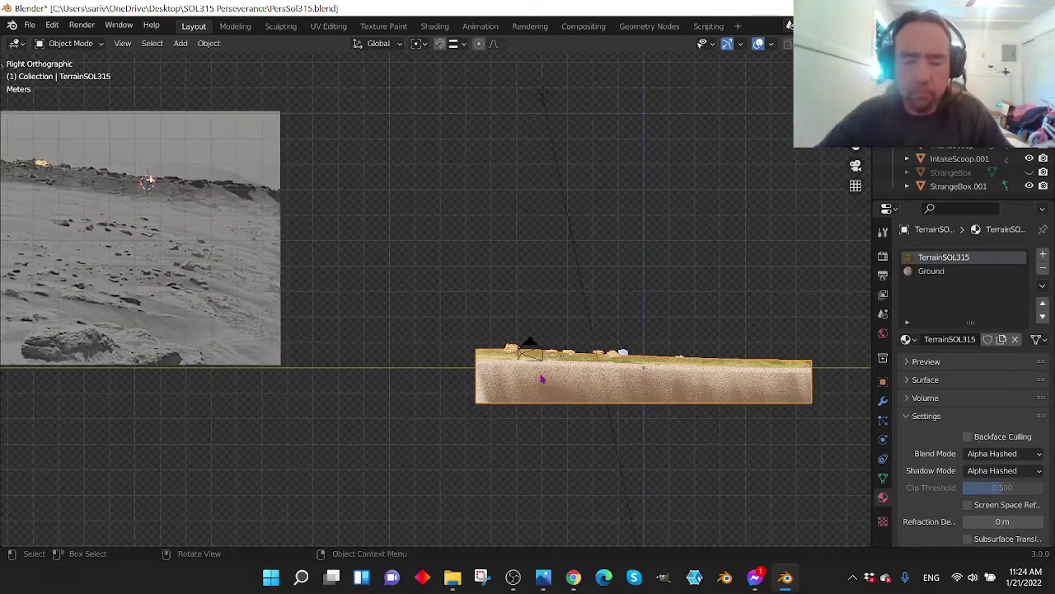
{"action": "middle_click_drag", "start_coordinate": [542, 379], "coordinate": [410, 357]}
Step: View the ridge through the scene camera, then orbit down close to the vehicles
{"action": "key", "text": "KP_0"}
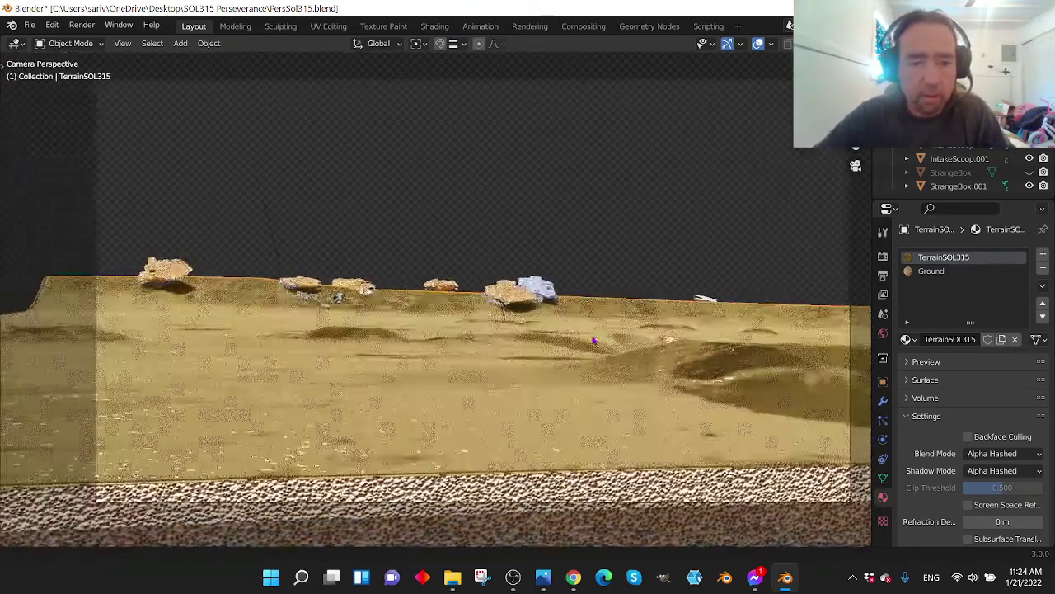
{"action": "scroll", "coordinate": [586, 343], "scroll_direction": "up", "scroll_amount": 2}
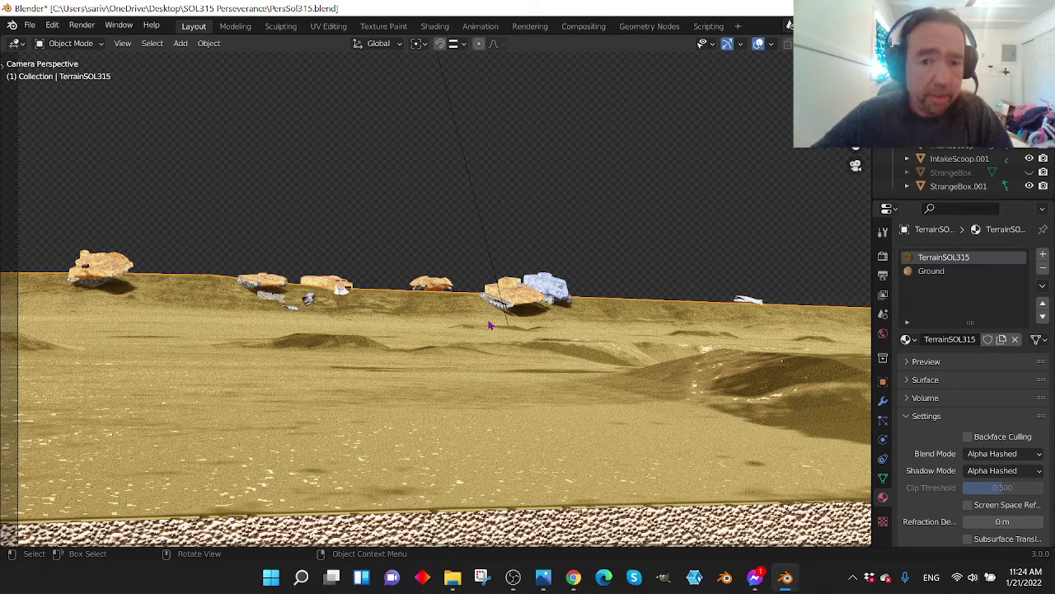
{"action": "middle_click_drag", "start_coordinate": [488, 324], "coordinate": [413, 262]}
{"action": "middle_click_drag", "start_coordinate": [346, 251], "coordinate": [253, 310]}
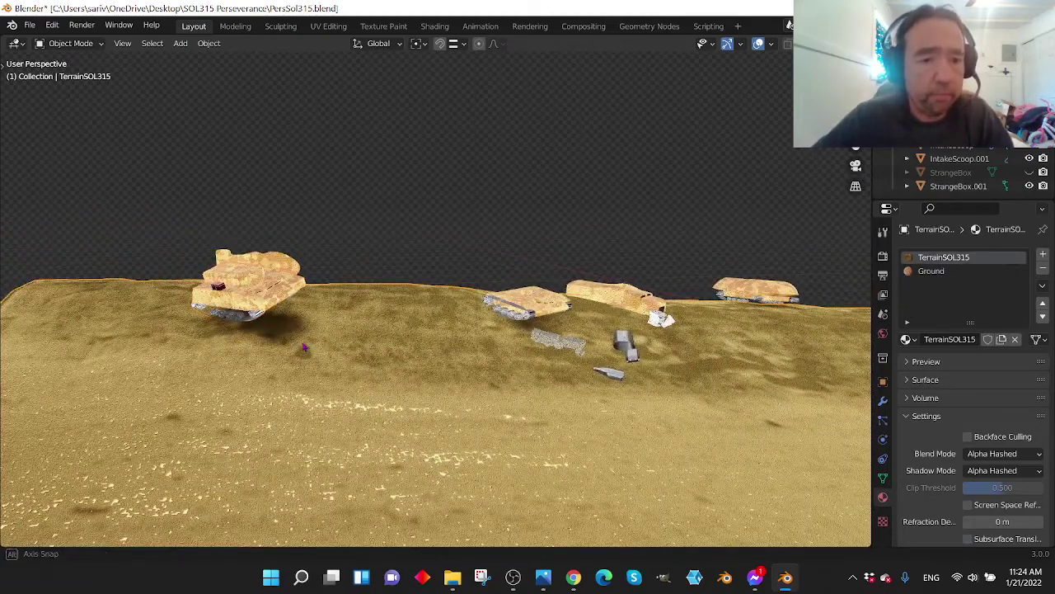
Step: Select TankLHS.001 and TankMid.001 while orbiting around them and the chrome pieces
{"action": "middle_click_drag", "start_coordinate": [305, 347], "coordinate": [624, 341]}
{"action": "left_click", "coordinate": [219, 313]}
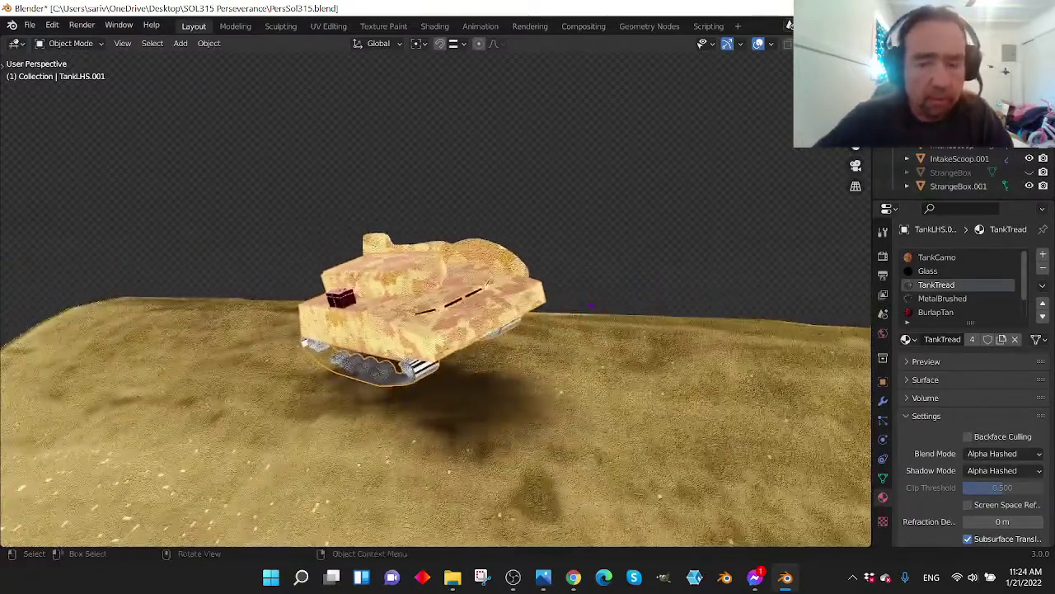
{"action": "middle_click_drag", "start_coordinate": [490, 316], "coordinate": [346, 322]}
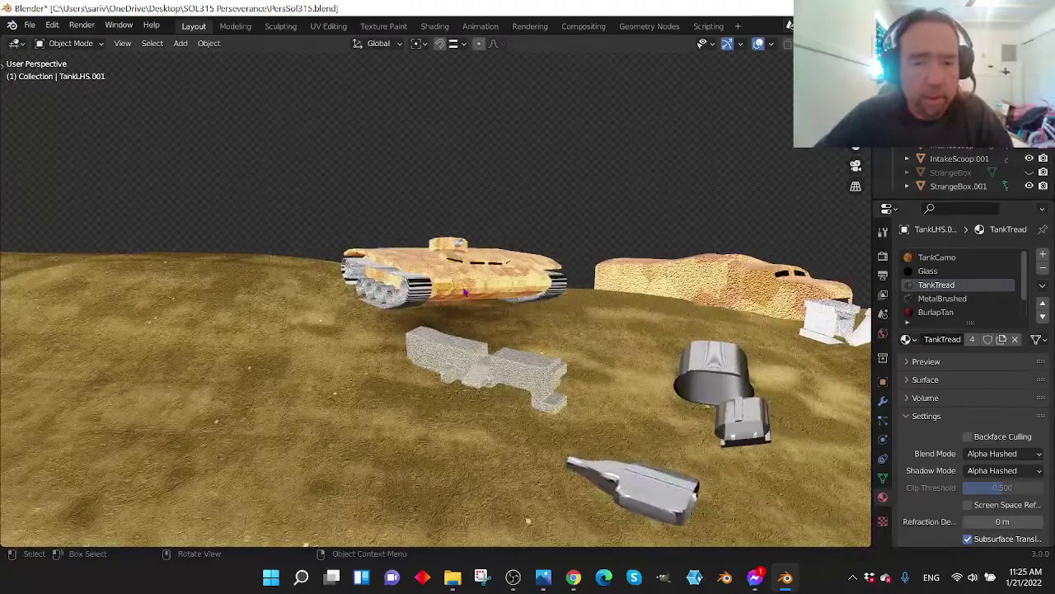
{"action": "left_click", "coordinate": [464, 292]}
{"action": "middle_click_drag", "start_coordinate": [464, 292], "coordinate": [517, 312]}
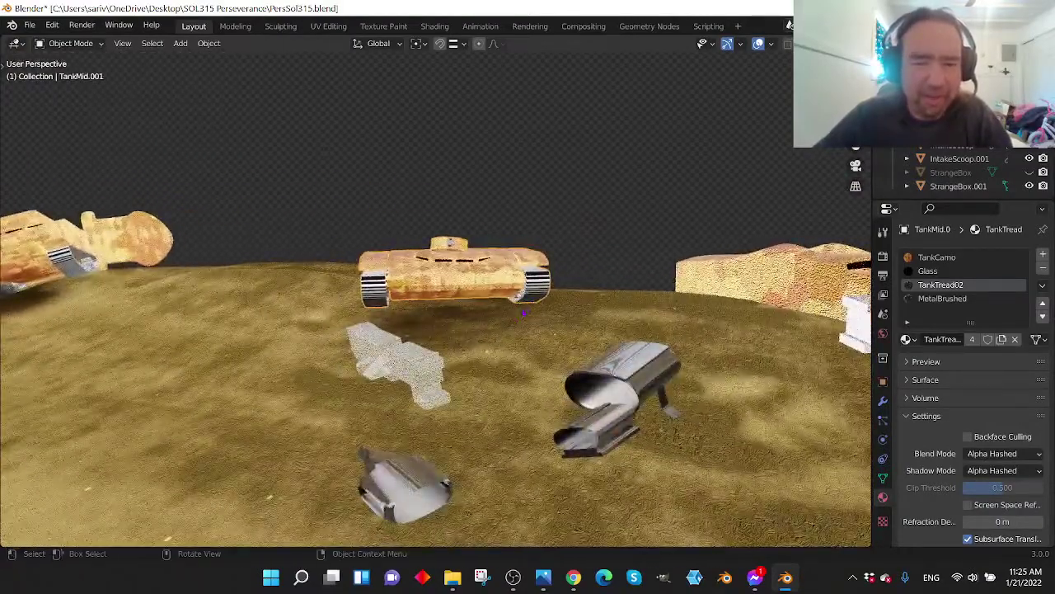
{"action": "middle_click_drag", "start_coordinate": [514, 321], "coordinate": [384, 291]}
Step: Select the grey concrete block, zoom in, and view it from the side
{"action": "left_click", "coordinate": [449, 286]}
{"action": "scroll", "coordinate": [449, 320], "scroll_direction": "up", "scroll_amount": 3}
{"action": "scroll", "coordinate": [442, 294], "scroll_direction": "up", "scroll_amount": 4}
{"action": "middle_click_drag", "start_coordinate": [447, 270], "coordinate": [511, 341]}
{"action": "scroll", "coordinate": [450, 269], "scroll_direction": "down", "scroll_amount": 10}
Step: Select the chrome intake and exhaust pipe Intake02.001, then orbit around the pipes
{"action": "left_click", "coordinate": [457, 302]}
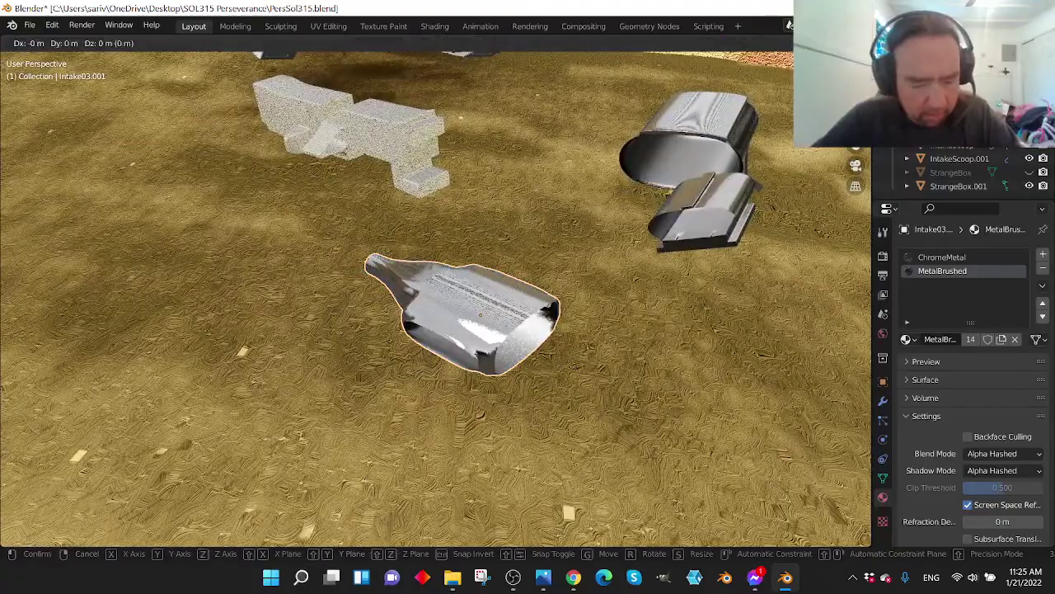
{"action": "key", "text": "z"}
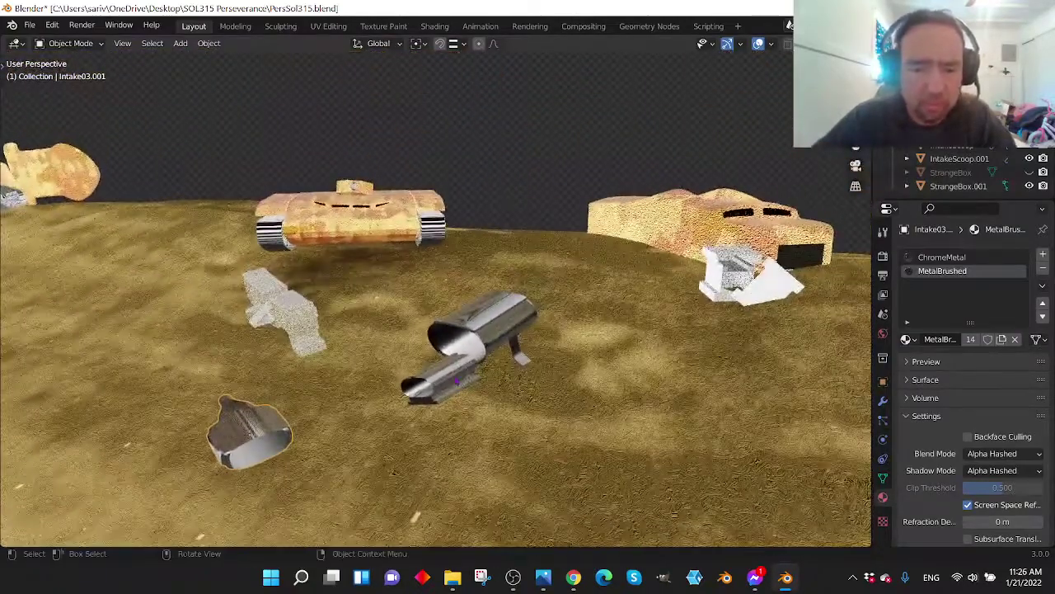
{"action": "left_click", "coordinate": [456, 380]}
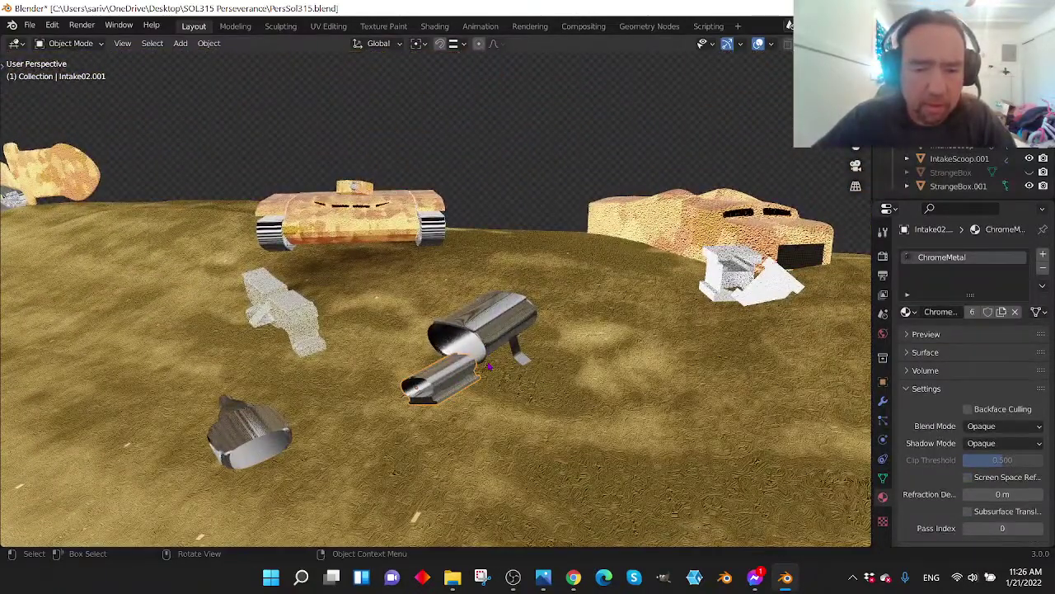
{"action": "scroll", "coordinate": [489, 366], "scroll_direction": "up", "scroll_amount": 5}
{"action": "middle_click_drag", "start_coordinate": [490, 398], "coordinate": [278, 411]}
{"action": "middle_click_drag", "start_coordinate": [623, 247], "coordinate": [381, 306]}
Step: Select StrangeBox.001 and Bus.002 and view the bus side-on, then zoom out to select APC.001
{"action": "left_click", "coordinate": [590, 471]}
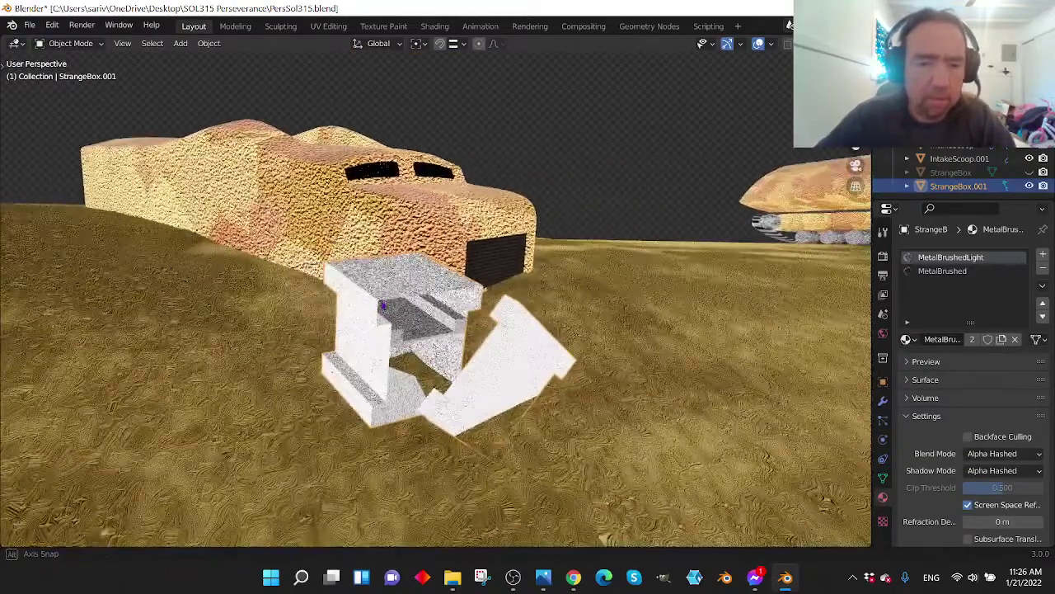
{"action": "left_click", "coordinate": [337, 209]}
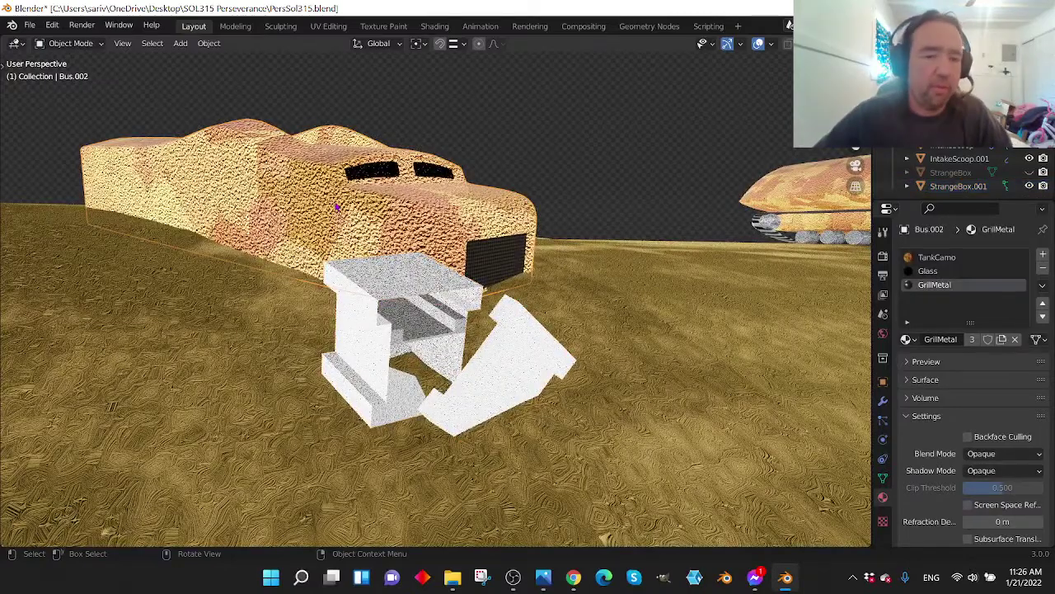
{"action": "middle_click_drag", "start_coordinate": [337, 209], "coordinate": [266, 224]}
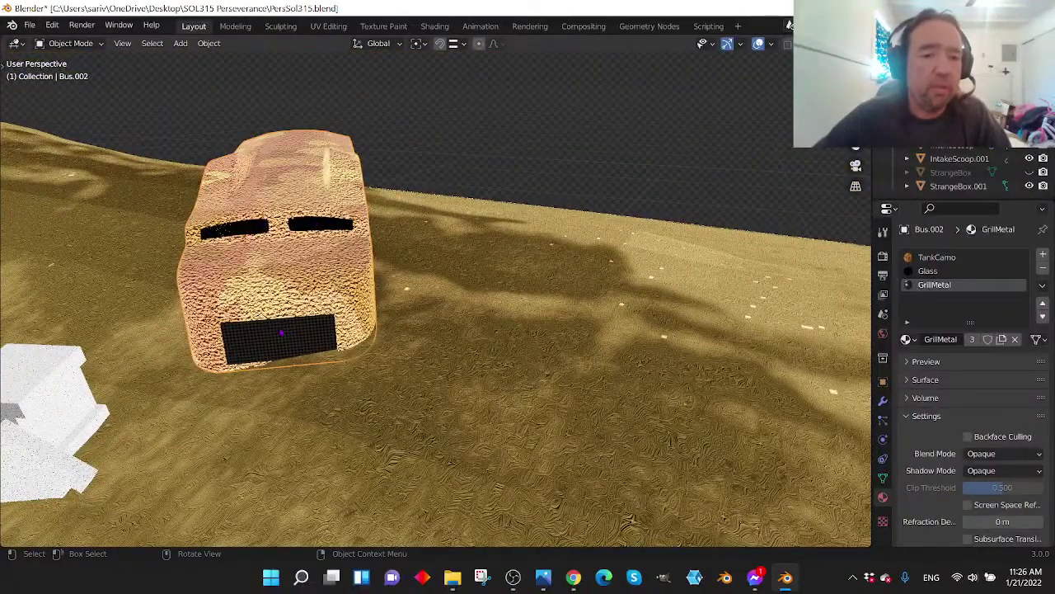
{"action": "middle_click_drag", "start_coordinate": [257, 303], "coordinate": [481, 360]}
{"action": "scroll", "coordinate": [273, 277], "scroll_direction": "down", "scroll_amount": 5}
{"action": "left_click", "coordinate": [471, 327]}
Step: Select TankRHS.001 and CommandVehicle.001, orbiting to low views around the tanks and command vehicle
{"action": "middle_click_drag", "start_coordinate": [526, 399], "coordinate": [448, 338]}
{"action": "left_click", "coordinate": [448, 338]}
{"action": "mouse_move", "coordinate": [515, 385]}
{"action": "middle_mouse_down"}
{"action": "mouse_move", "coordinate": [417, 389]}
{"action": "mouse_move", "coordinate": [434, 396]}
{"action": "mouse_move", "coordinate": [497, 377]}
{"action": "middle_mouse_up"}
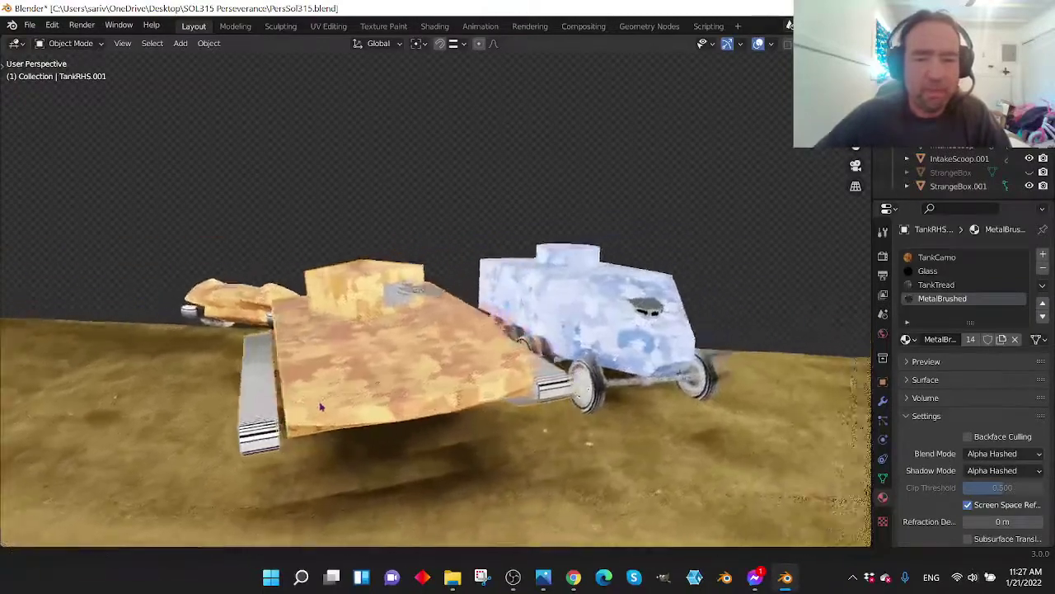
{"action": "left_click", "coordinate": [606, 360]}
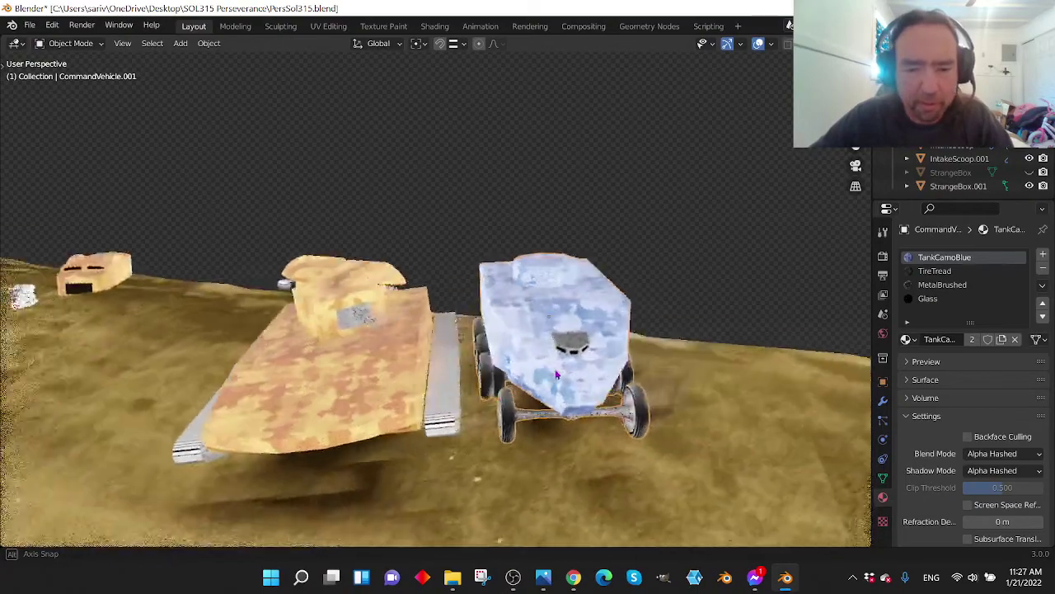
{"action": "middle_click_drag", "start_coordinate": [554, 376], "coordinate": [654, 376]}
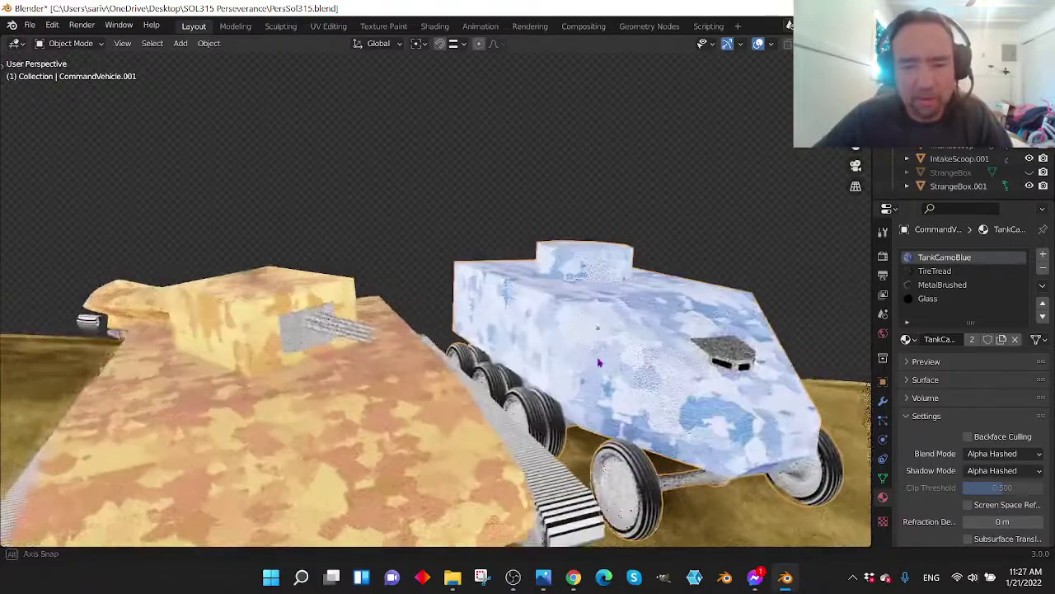
{"action": "middle_click_drag", "start_coordinate": [603, 363], "coordinate": [642, 375]}
{"action": "middle_click_drag", "start_coordinate": [558, 367], "coordinate": [522, 353]}
Step: Select and frame Drone.001, then move it about -0.45 m along the global Y axis
{"action": "middle_click_drag", "start_coordinate": [509, 364], "coordinate": [441, 379]}
{"action": "left_click", "coordinate": [536, 436]}
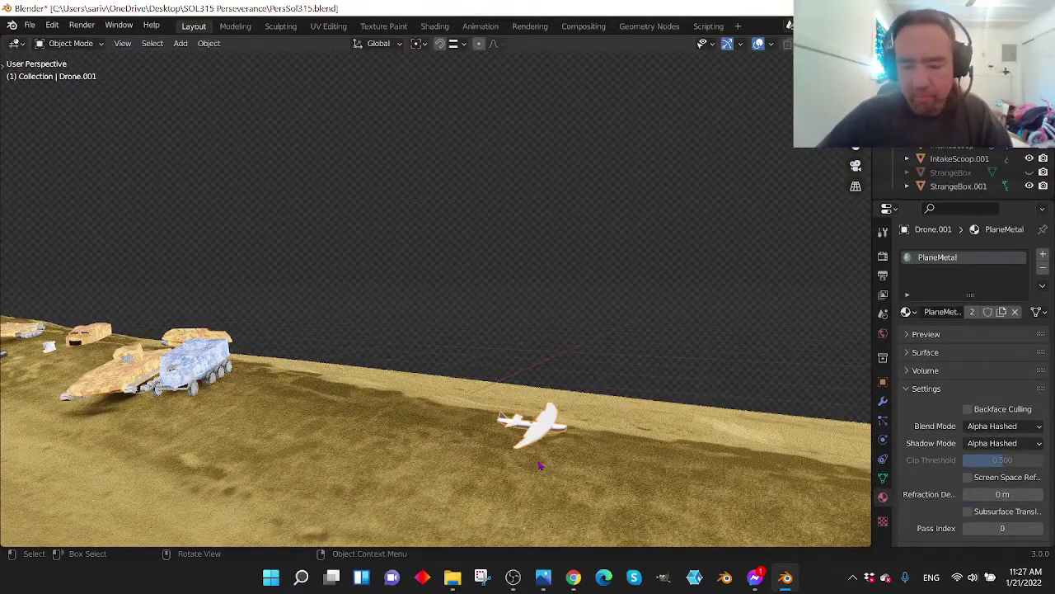
{"action": "key", "text": "KP_Decimal"}
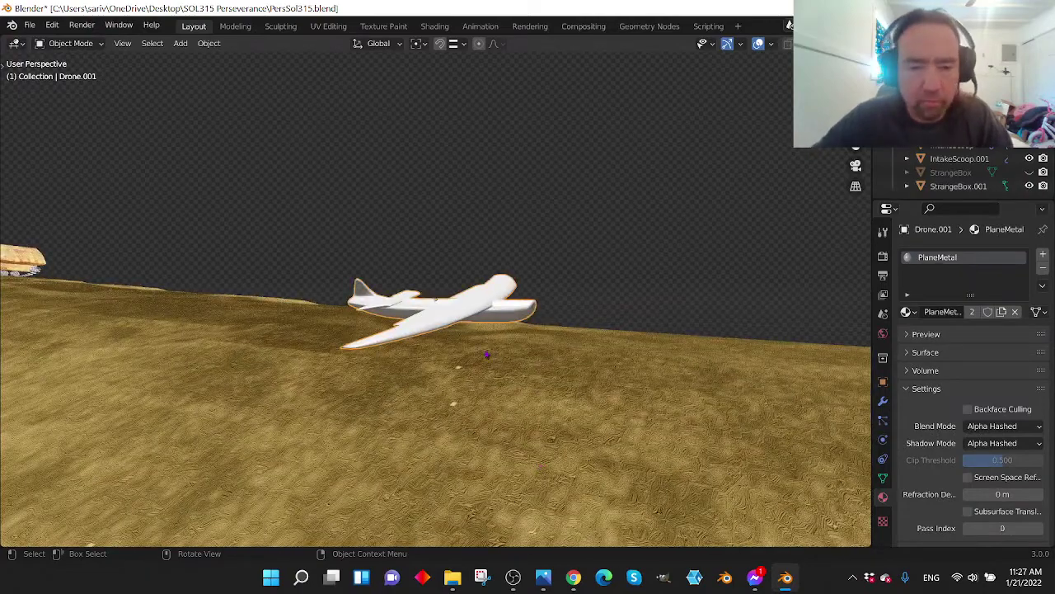
{"action": "middle_click_drag", "start_coordinate": [486, 355], "coordinate": [495, 422]}
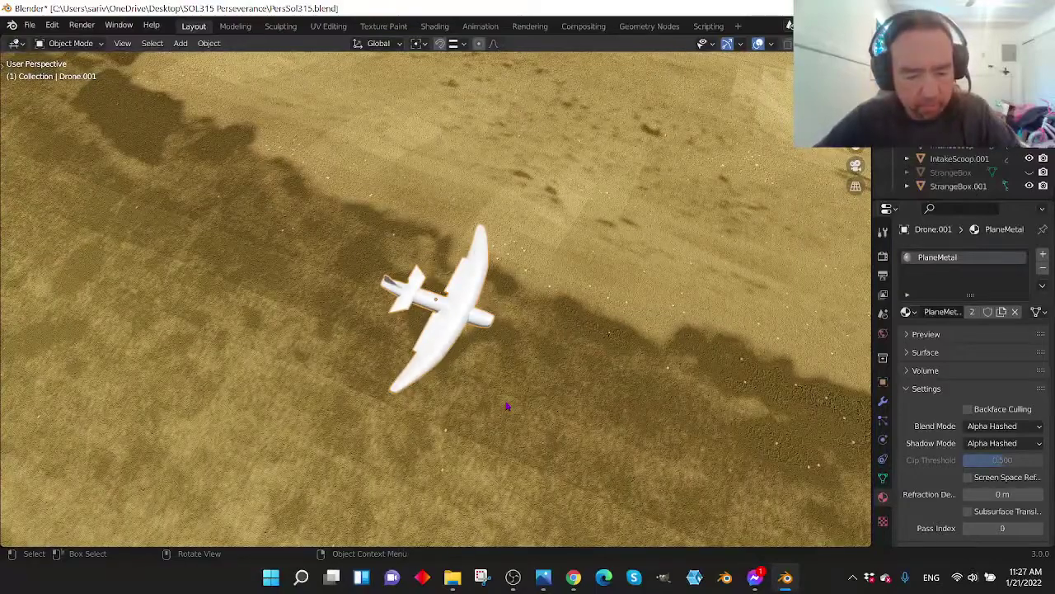
{"action": "key", "text": "g"}
{"action": "key", "text": "y"}
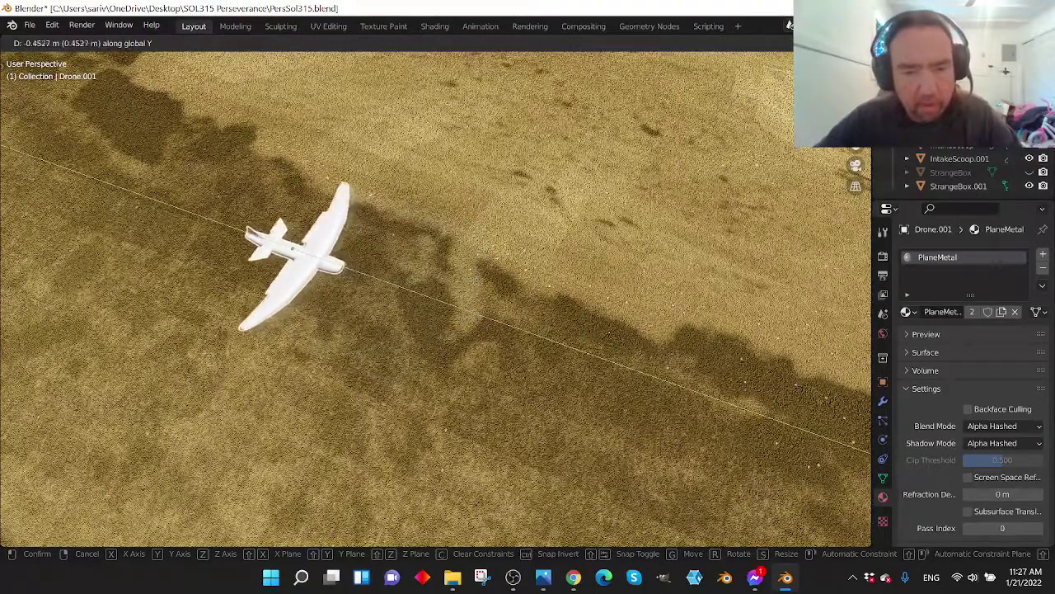
{"action": "key", "text": "Return"}
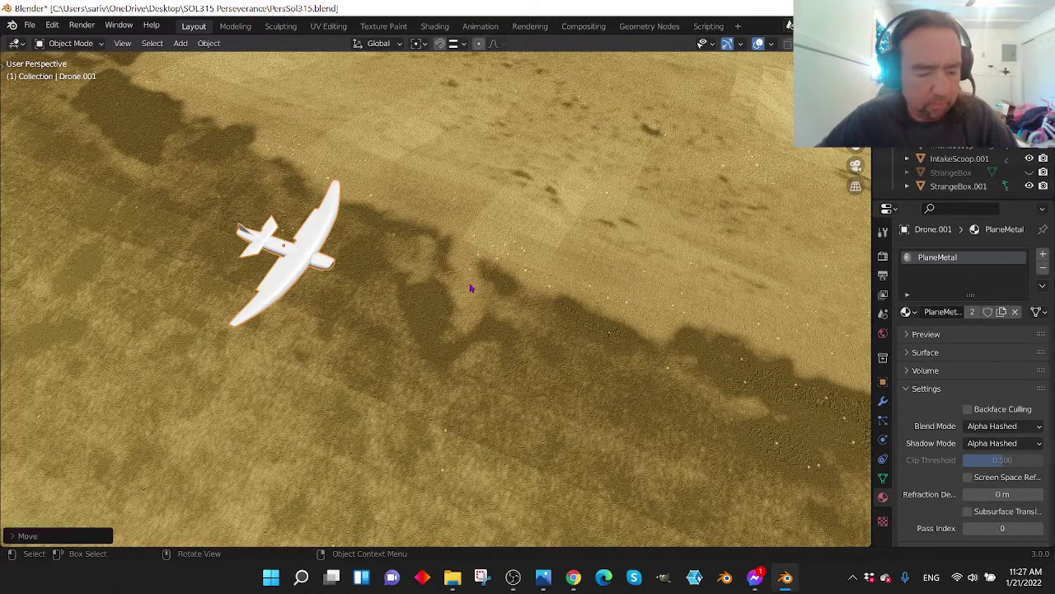
{"action": "key", "text": "KP_Decimal"}
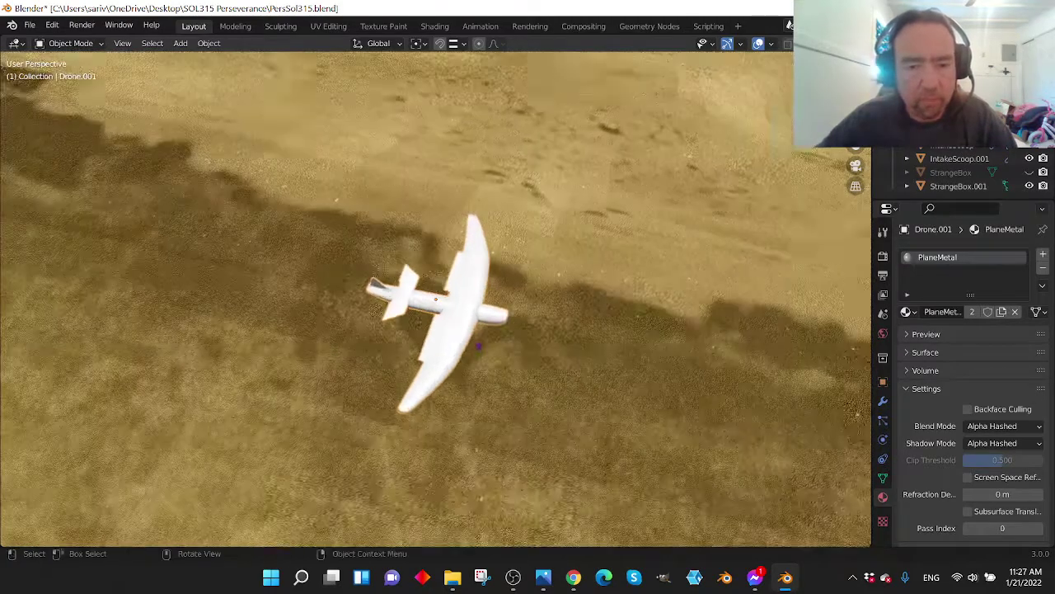
{"action": "middle_click_drag", "start_coordinate": [478, 346], "coordinate": [521, 306]}
{"action": "scroll", "coordinate": [521, 306], "scroll_direction": "down", "scroll_amount": 4}
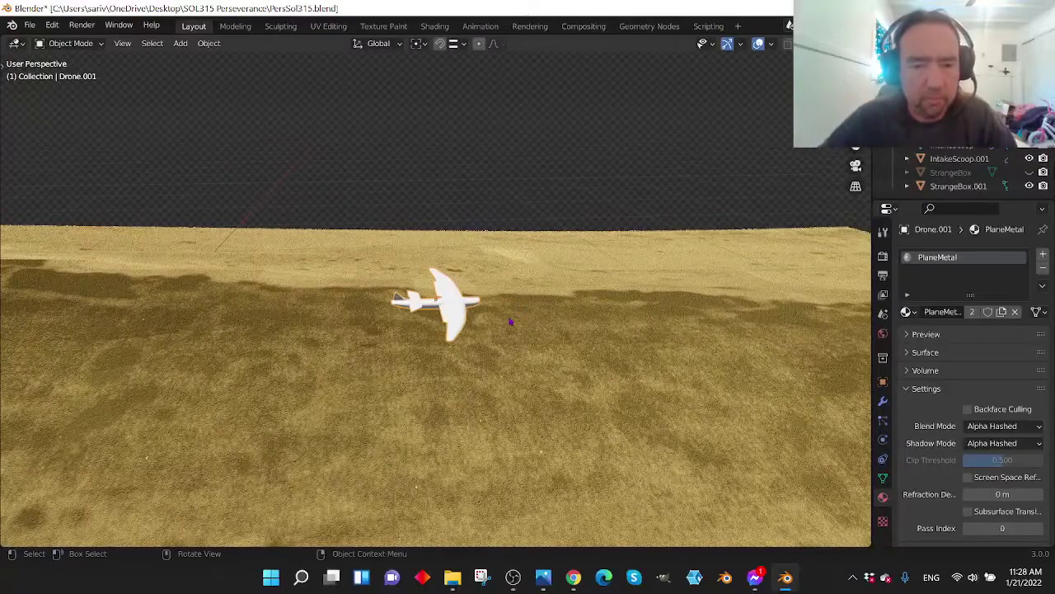
{"action": "scroll", "coordinate": [508, 328], "scroll_direction": "up", "scroll_amount": 6}
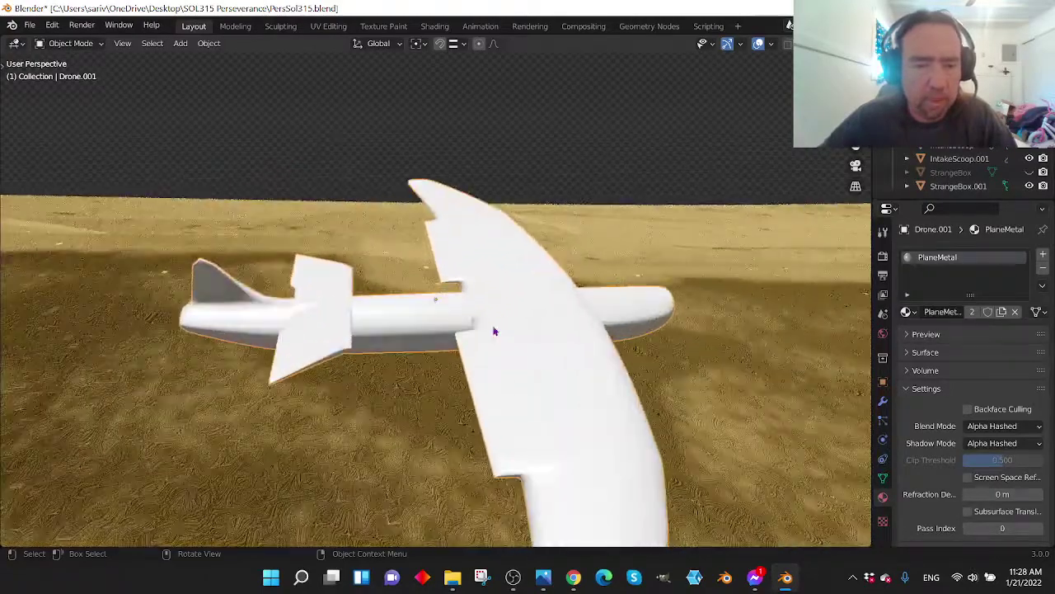
{"action": "middle_click_drag", "start_coordinate": [495, 331], "coordinate": [350, 308]}
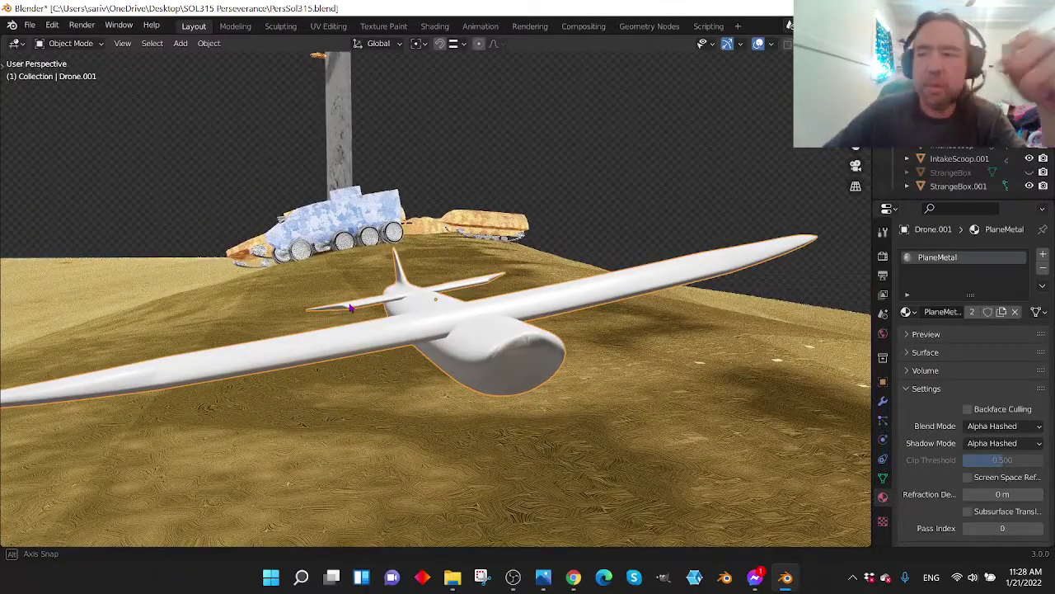
{"action": "middle_click_drag", "start_coordinate": [351, 307], "coordinate": [351, 307]}
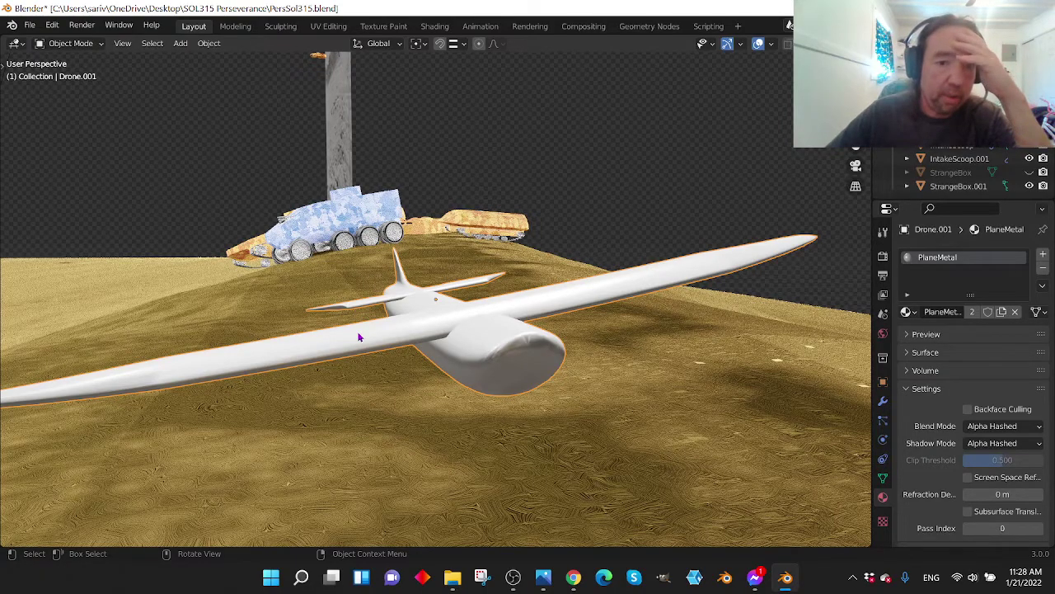
{"action": "middle_click_drag", "start_coordinate": [359, 337], "coordinate": [568, 343]}
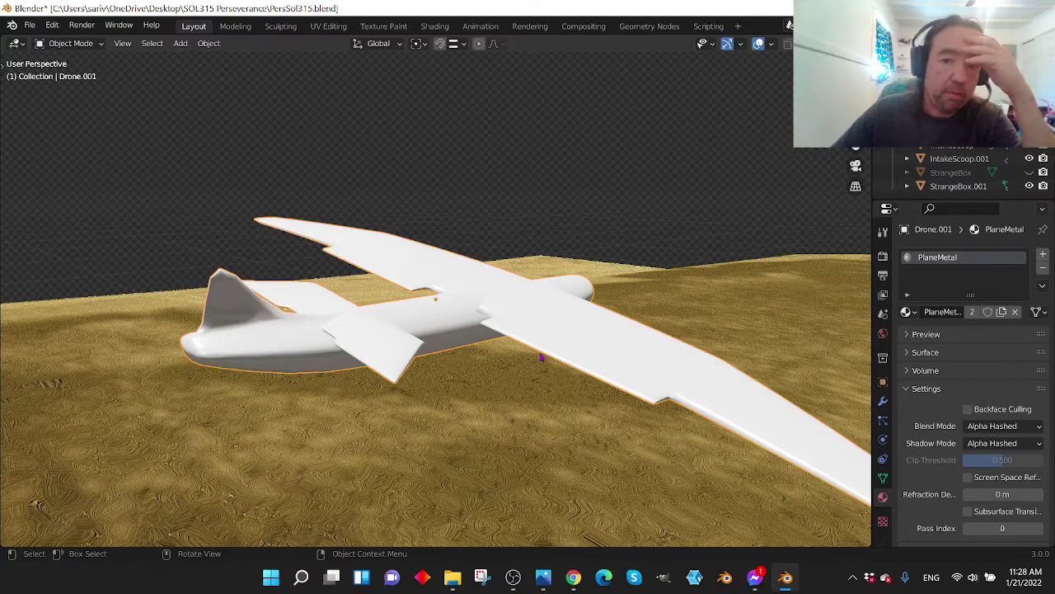
{"action": "middle_click_drag", "start_coordinate": [542, 352], "coordinate": [506, 352]}
{"action": "middle_click_drag", "start_coordinate": [377, 355], "coordinate": [474, 352]}
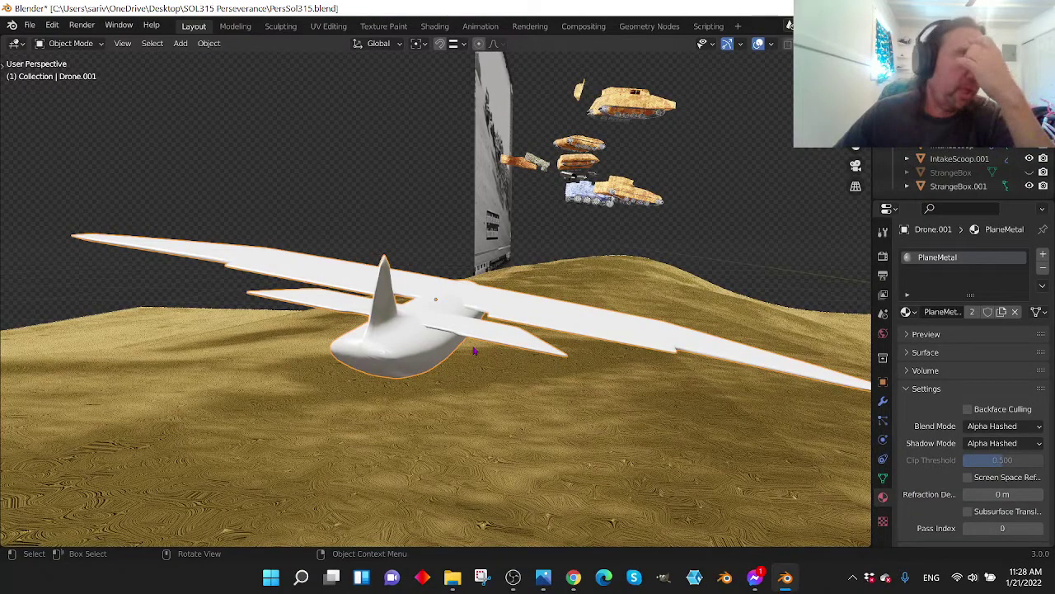
{"action": "middle_click_drag", "start_coordinate": [475, 365], "coordinate": [400, 334]}
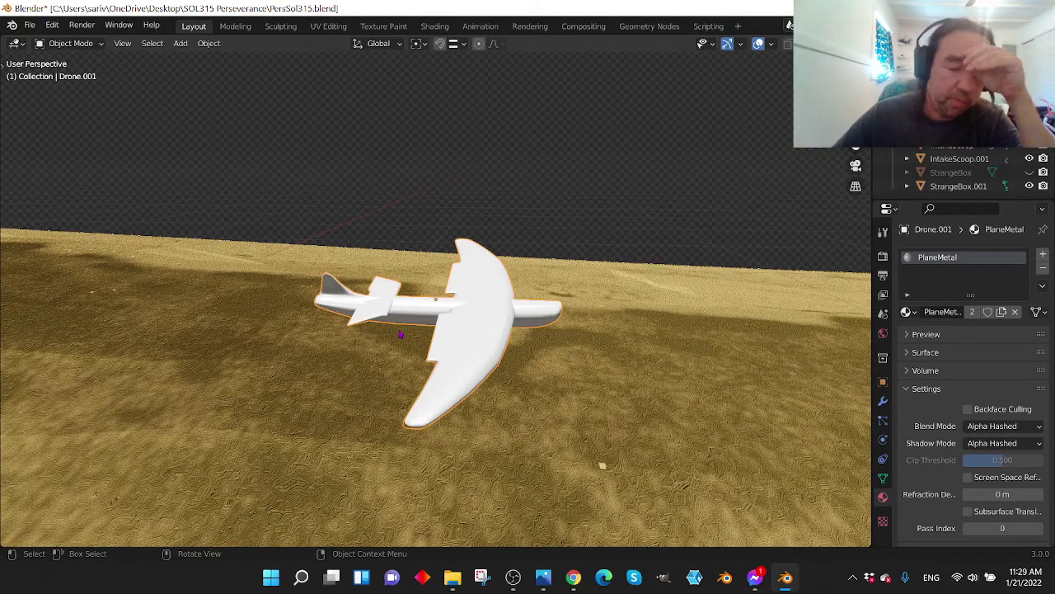
{"action": "middle_click_drag", "start_coordinate": [428, 328], "coordinate": [404, 337]}
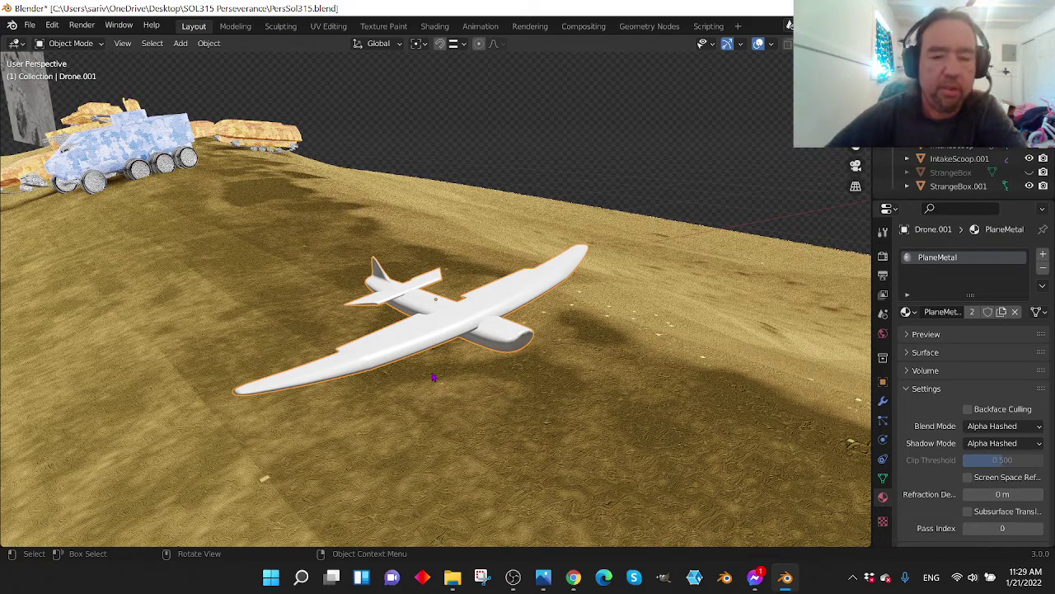
{"action": "middle_click_drag", "start_coordinate": [442, 376], "coordinate": [417, 355]}
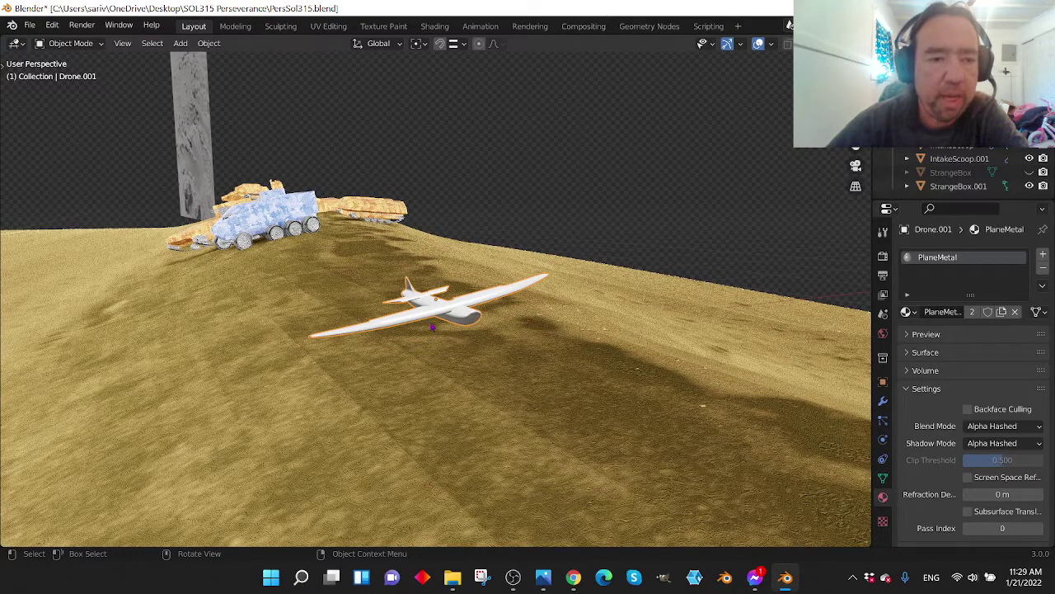
{"action": "middle_click_drag", "start_coordinate": [364, 337], "coordinate": [331, 339]}
{"action": "scroll", "coordinate": [539, 365], "scroll_direction": "up", "scroll_amount": 2}
{"action": "middle_click_drag", "start_coordinate": [491, 334], "coordinate": [458, 341]}
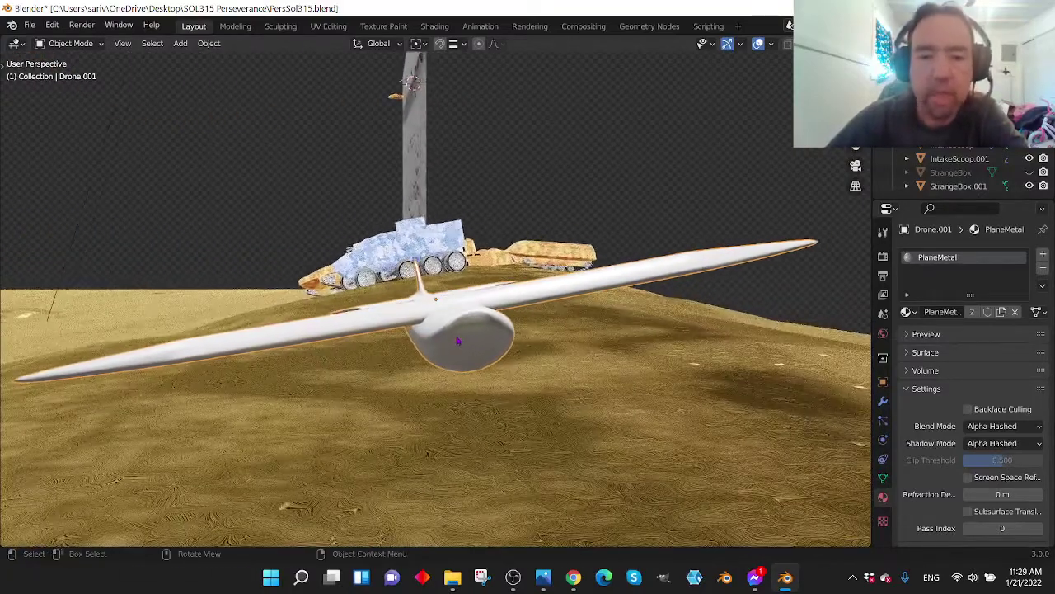
{"action": "middle_click_drag", "start_coordinate": [708, 256], "coordinate": [644, 291]}
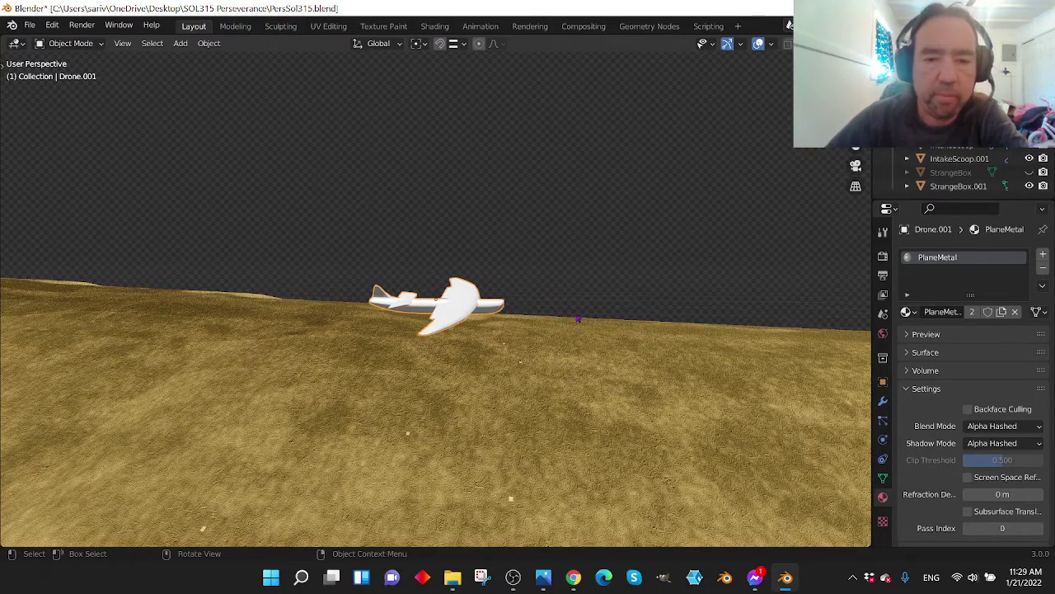
{"action": "middle_click_drag", "start_coordinate": [645, 292], "coordinate": [628, 294]}
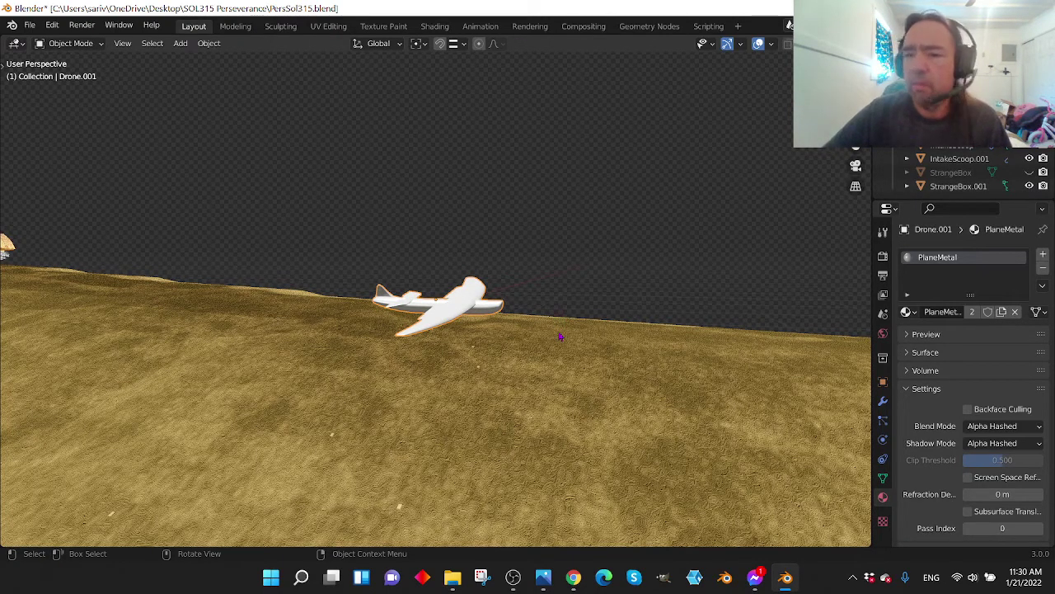
{"action": "middle_click_drag", "start_coordinate": [553, 339], "coordinate": [492, 336]}
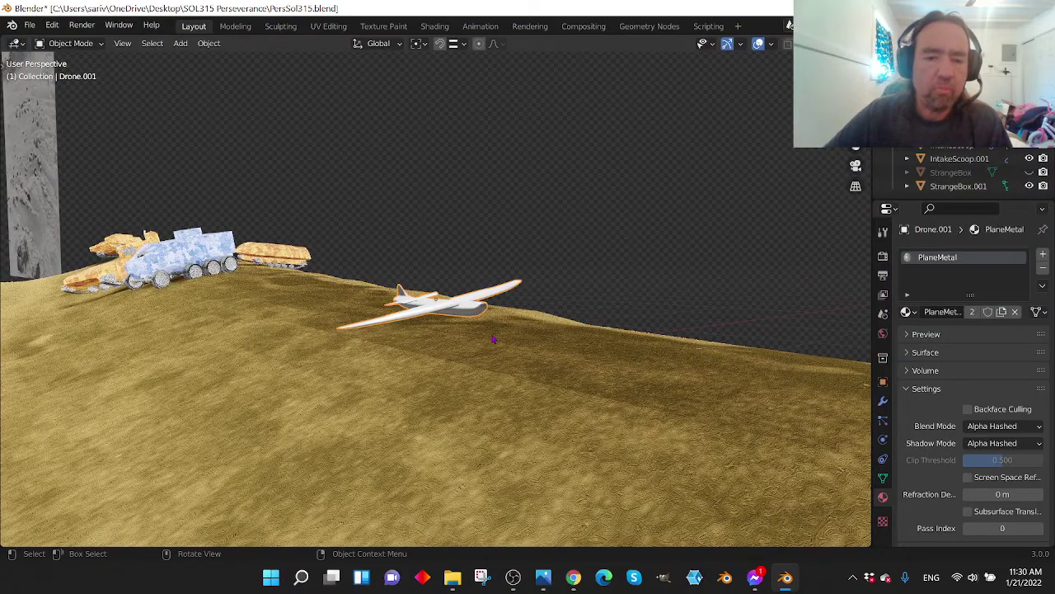
{"action": "middle_click_drag", "start_coordinate": [499, 327], "coordinate": [486, 380]}
{"action": "scroll", "coordinate": [549, 344], "scroll_direction": "down", "scroll_amount": 4}
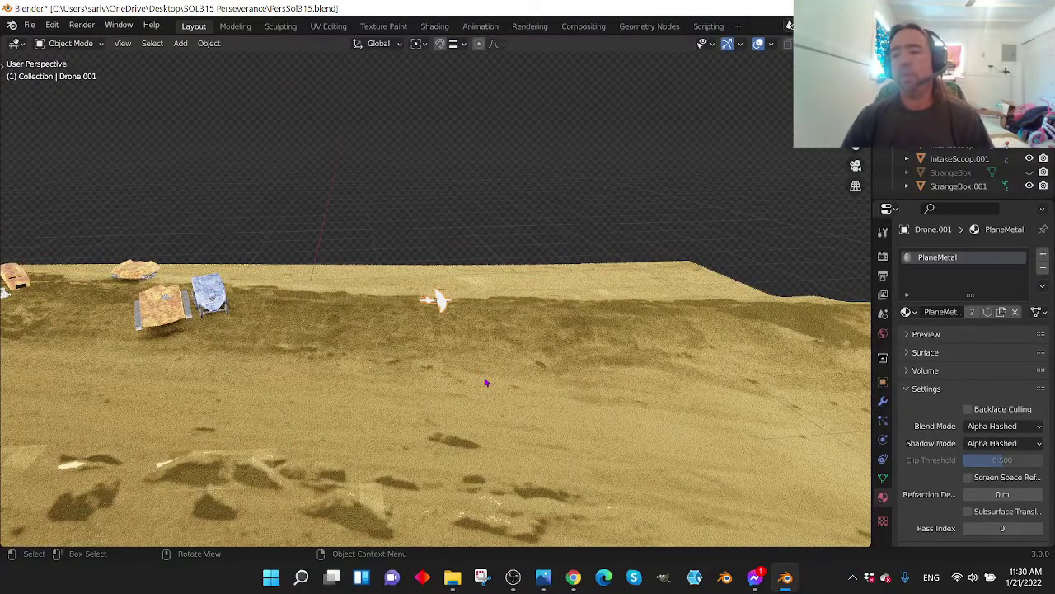